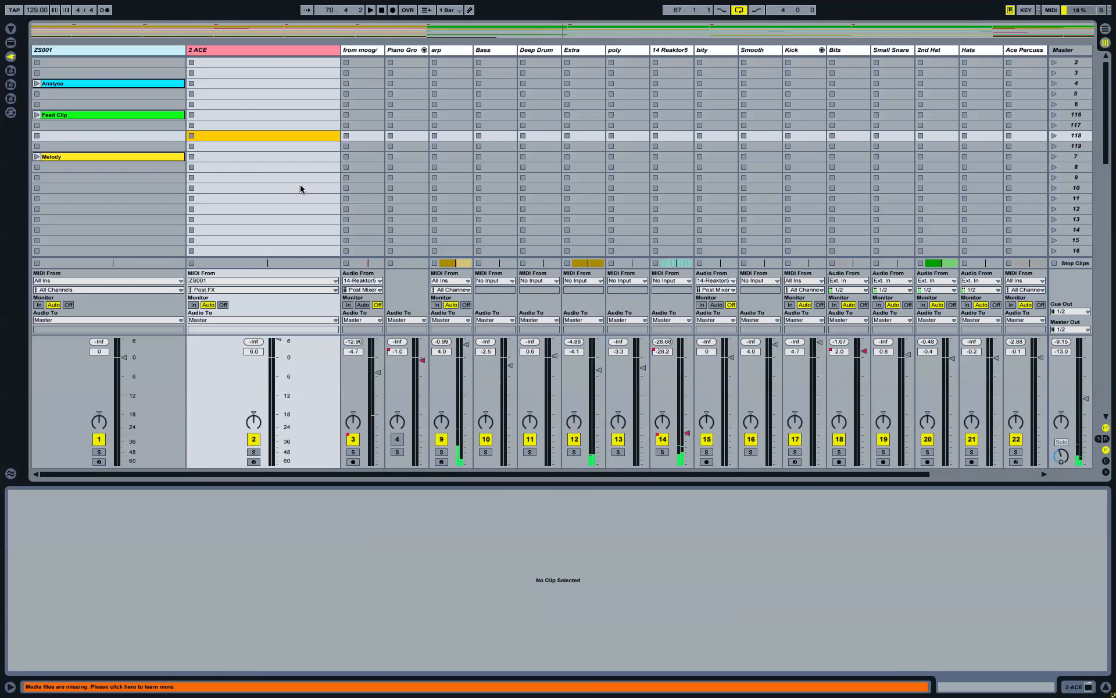
# Step: Select the ZS001 track and open the full ZOABIS key detector window
pyautogui.click(138, 51)
pyautogui.click(864, 592)
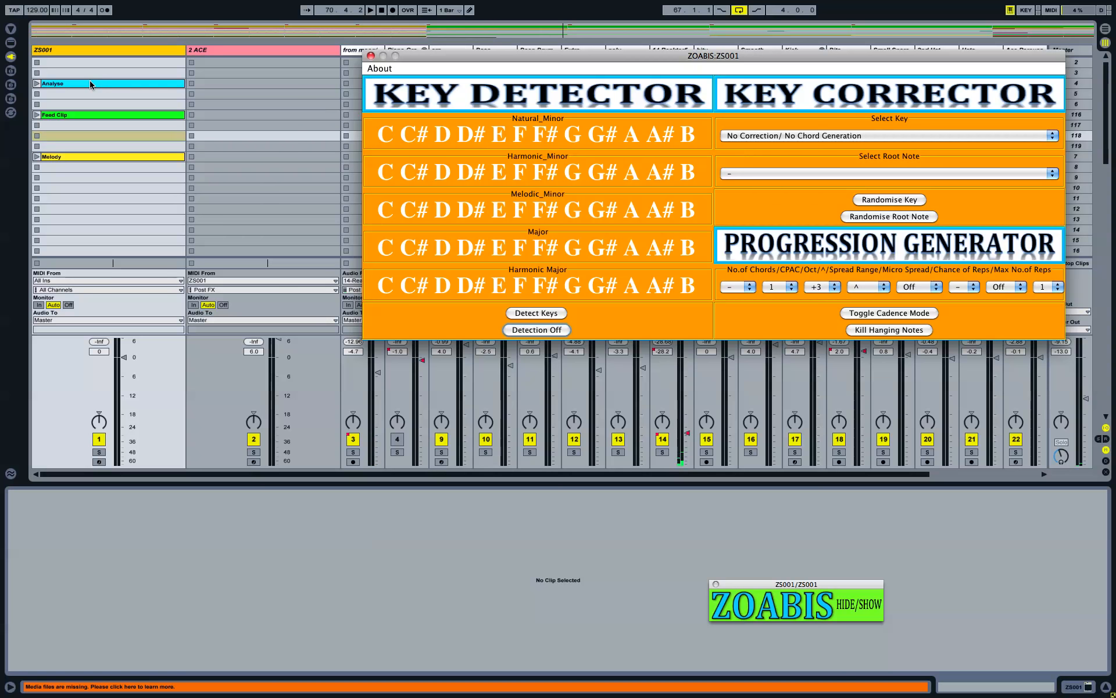
pyautogui.scroll(1, 194, 137)
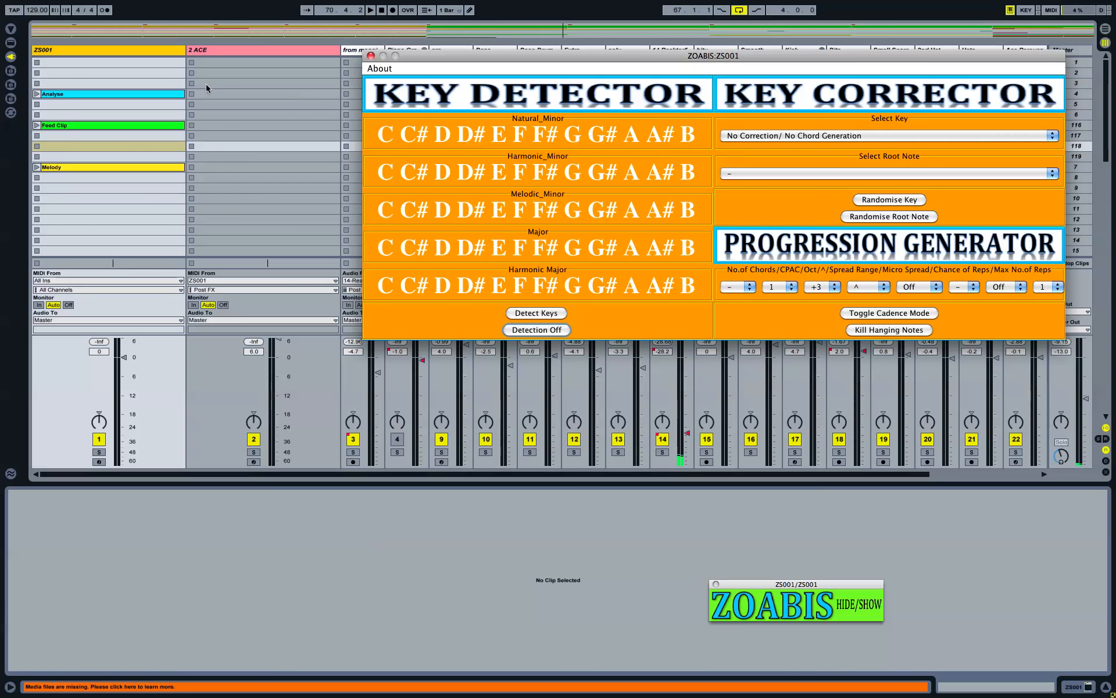
# Step: Show the Analyse clip's notes in a taller note editor and start key detection
pyautogui.click(166, 94)
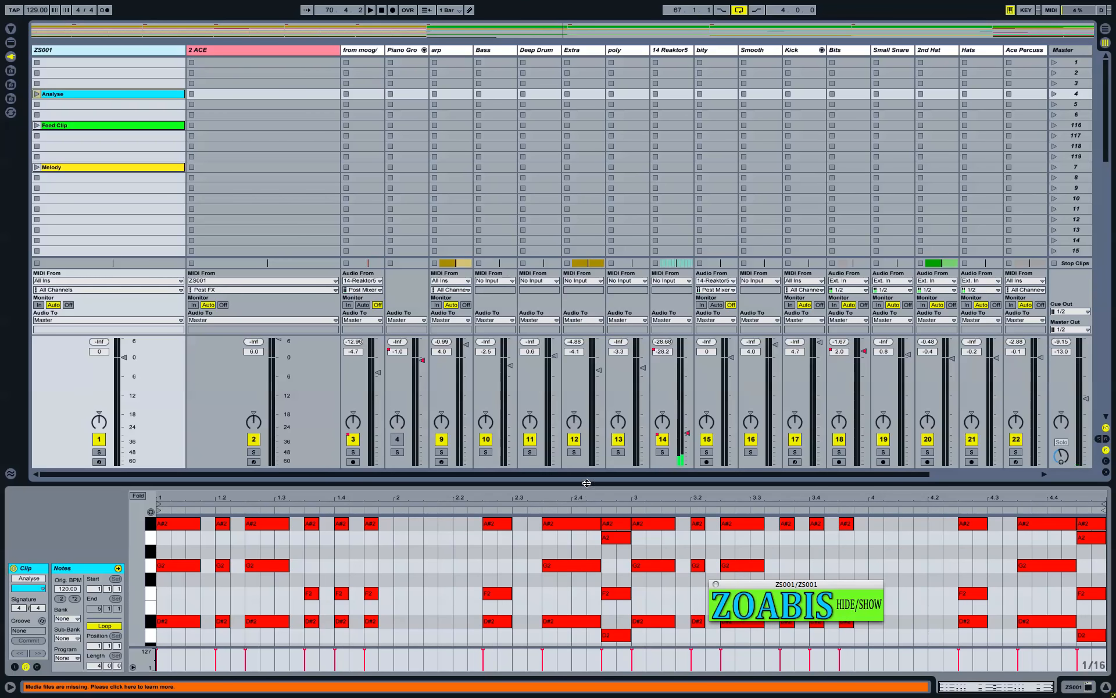
pyautogui.moveTo(584, 482); pyautogui.dragTo(582, 408)
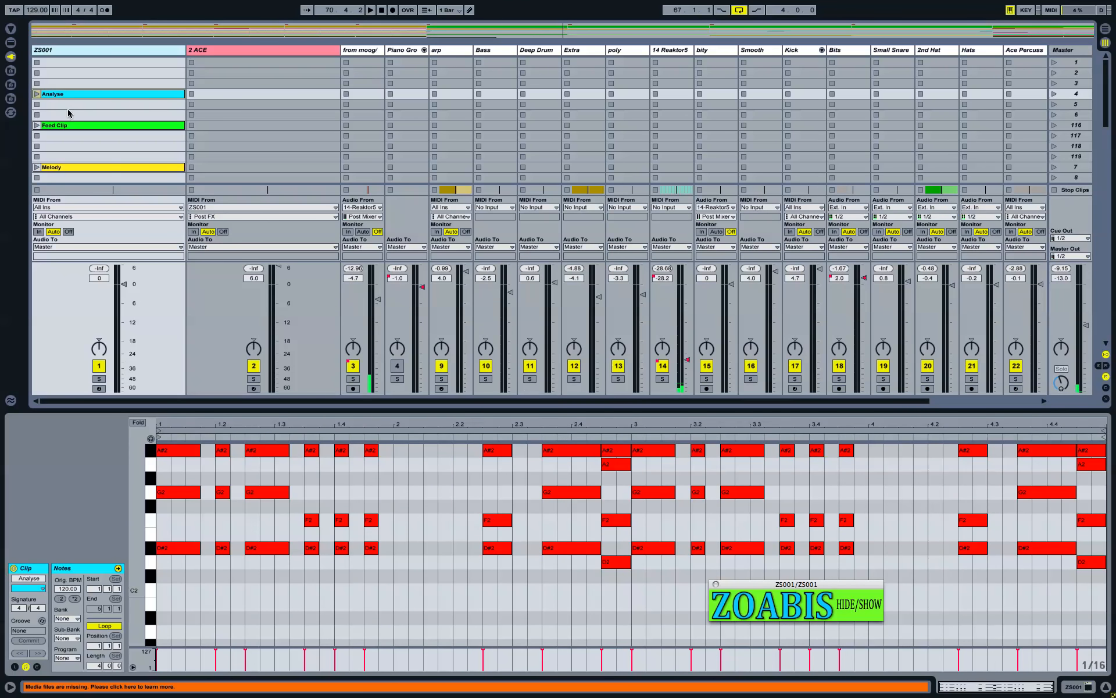
pyautogui.click(550, 314)
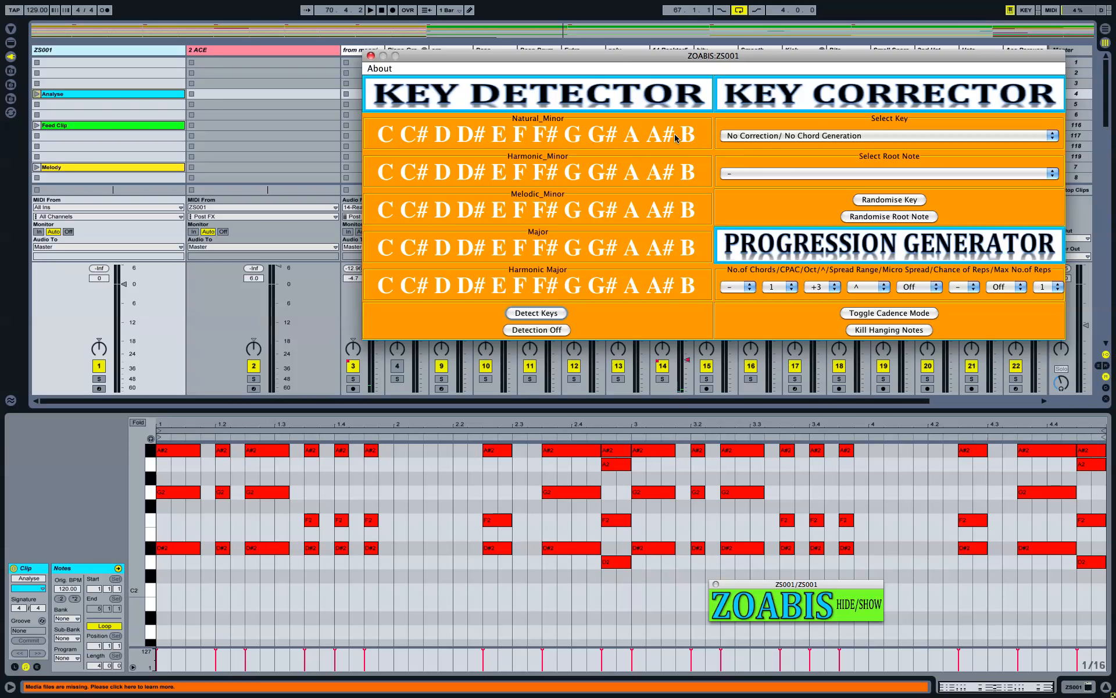
# Step: Play the Analyse clip to detect G natural minor and A# major, then switch detection off
pyautogui.click(37, 96)
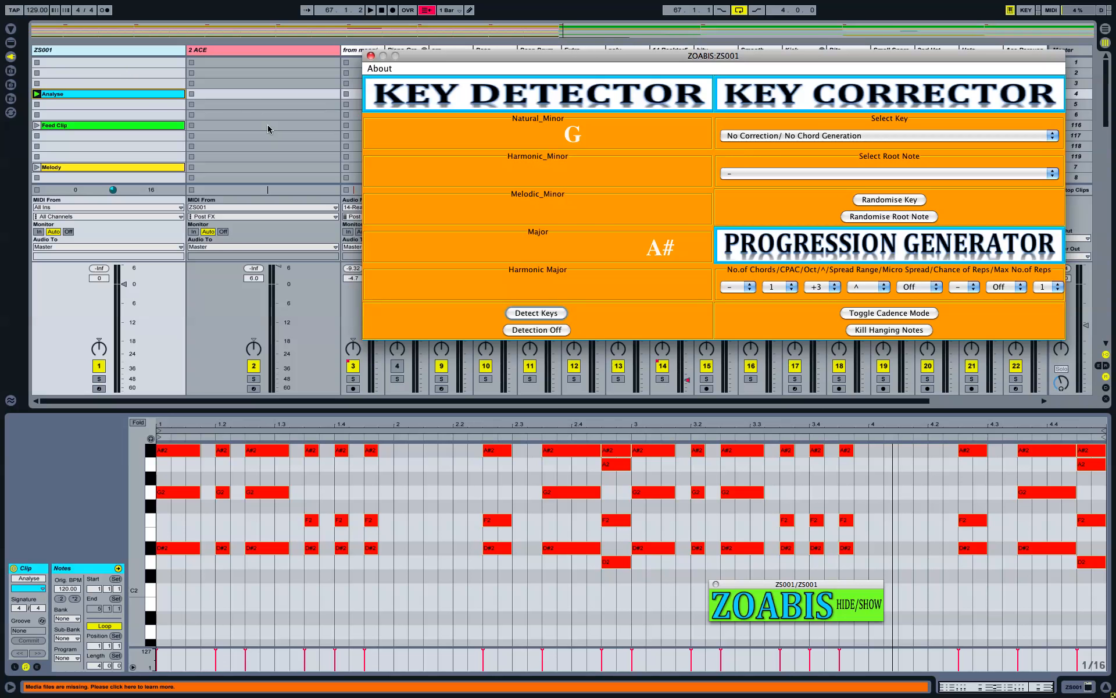
pyautogui.click(526, 331)
pyautogui.moveTo(738, 56); pyautogui.dragTo(703, 147)
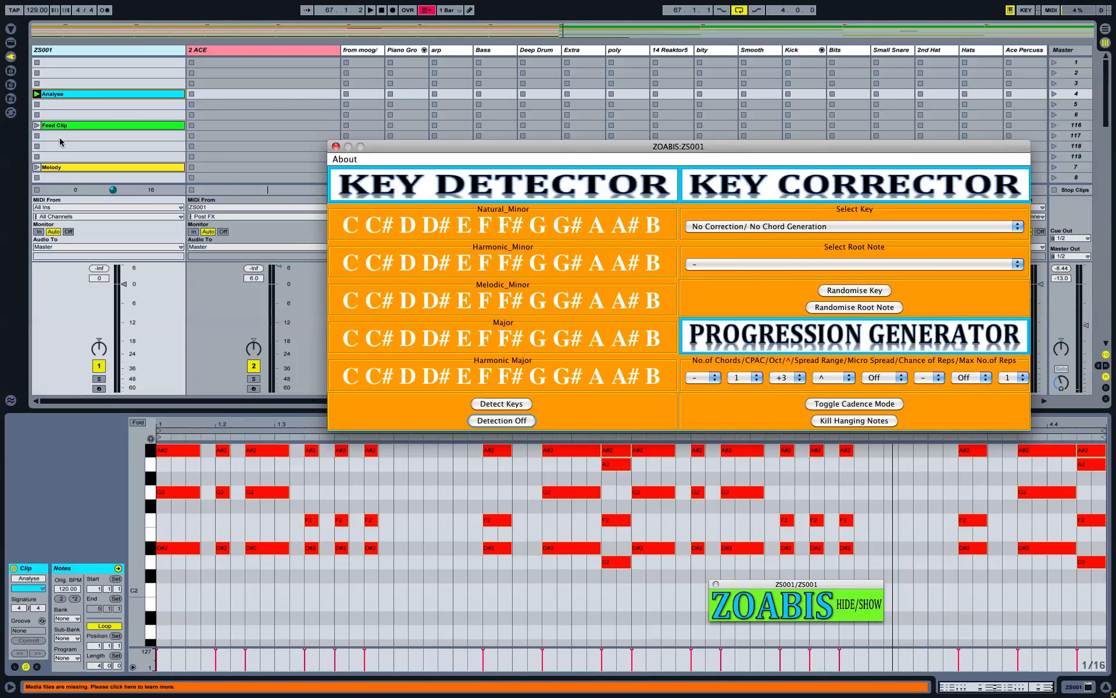
# Step: Show the Melody clip's notes and reposition the ZOABIS window
pyautogui.scroll(-2, 61, 147)
pyautogui.click(75, 125)
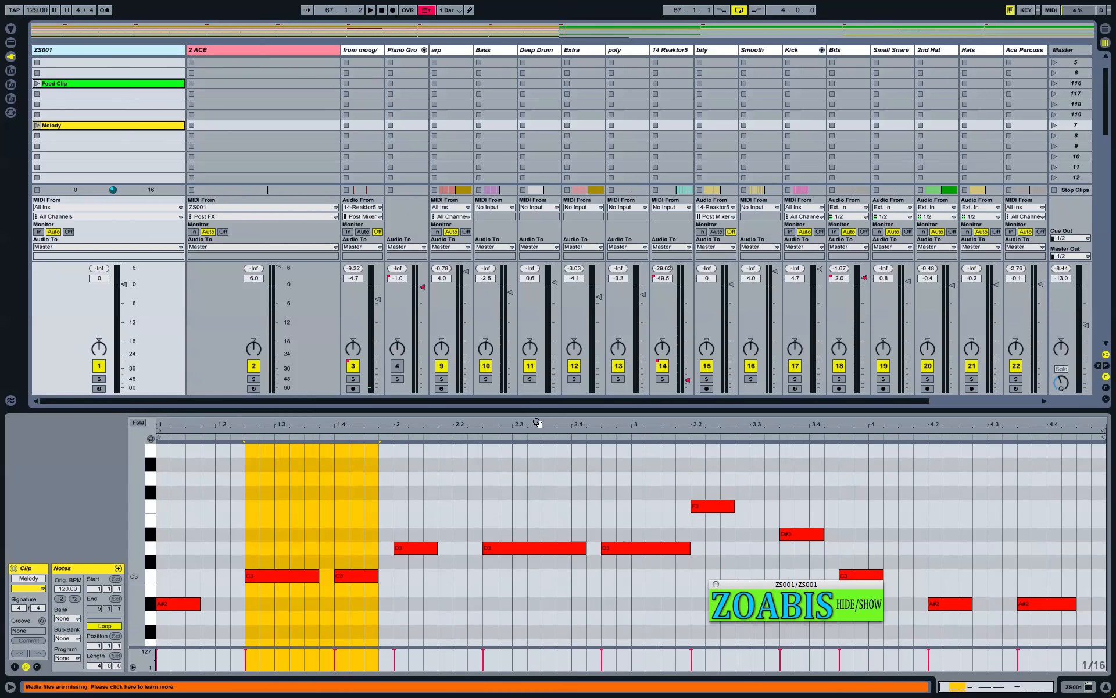
pyautogui.moveTo(618, 146); pyautogui.dragTo(647, 93)
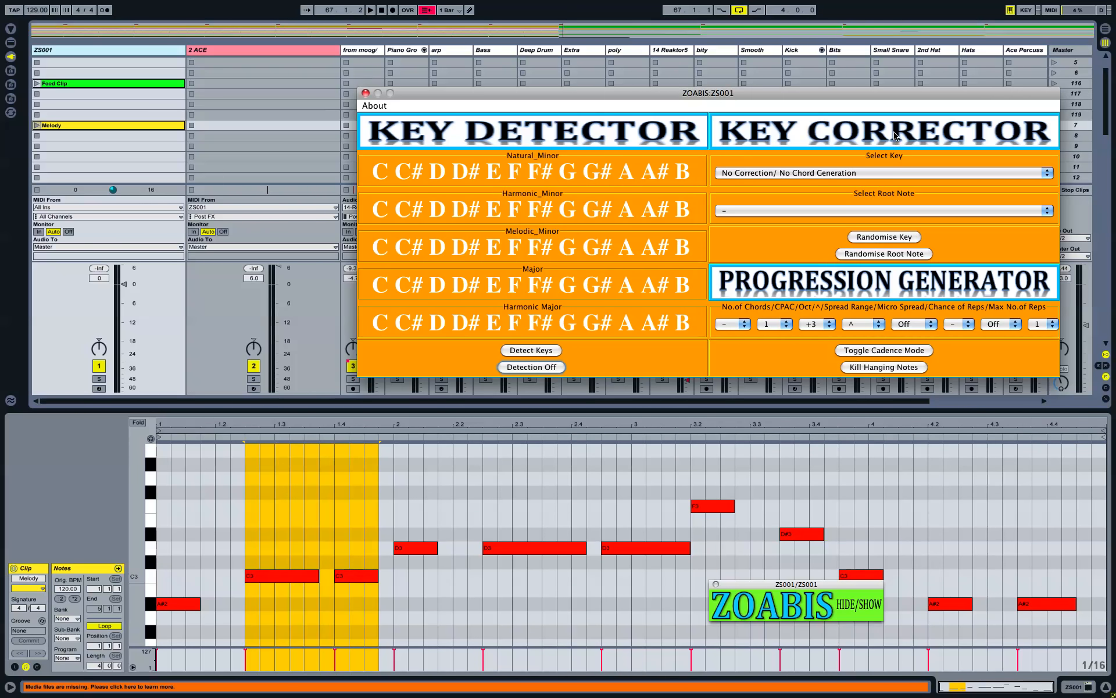
pyautogui.moveTo(841, 96); pyautogui.dragTo(807, 152)
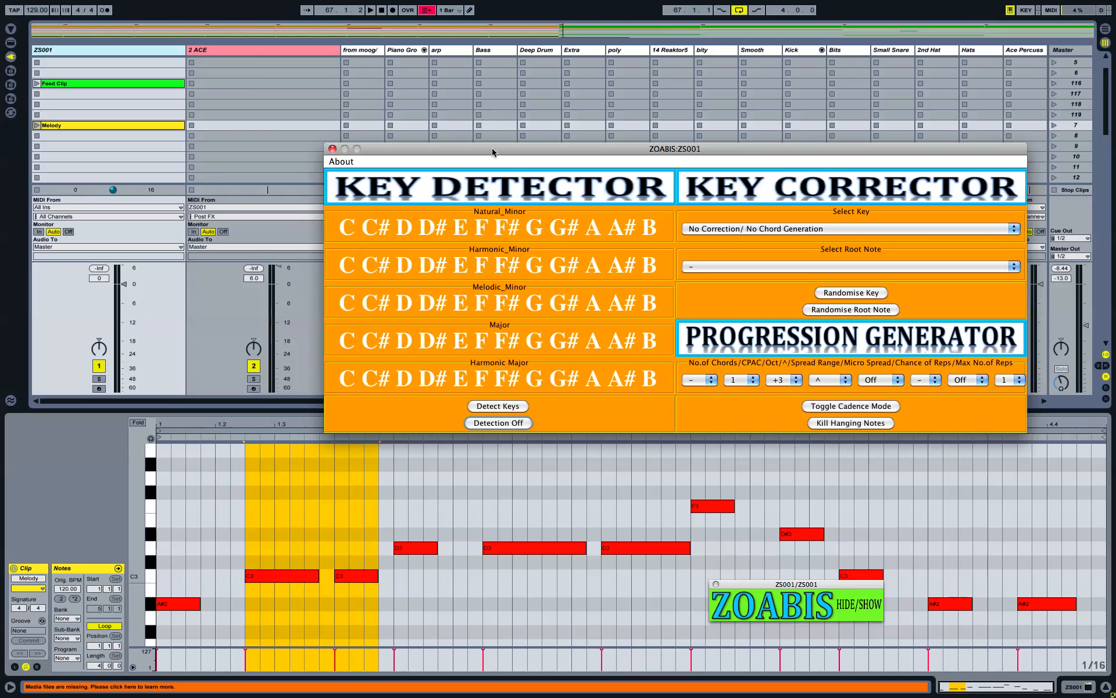
pyautogui.moveTo(492, 150); pyautogui.dragTo(519, 123)
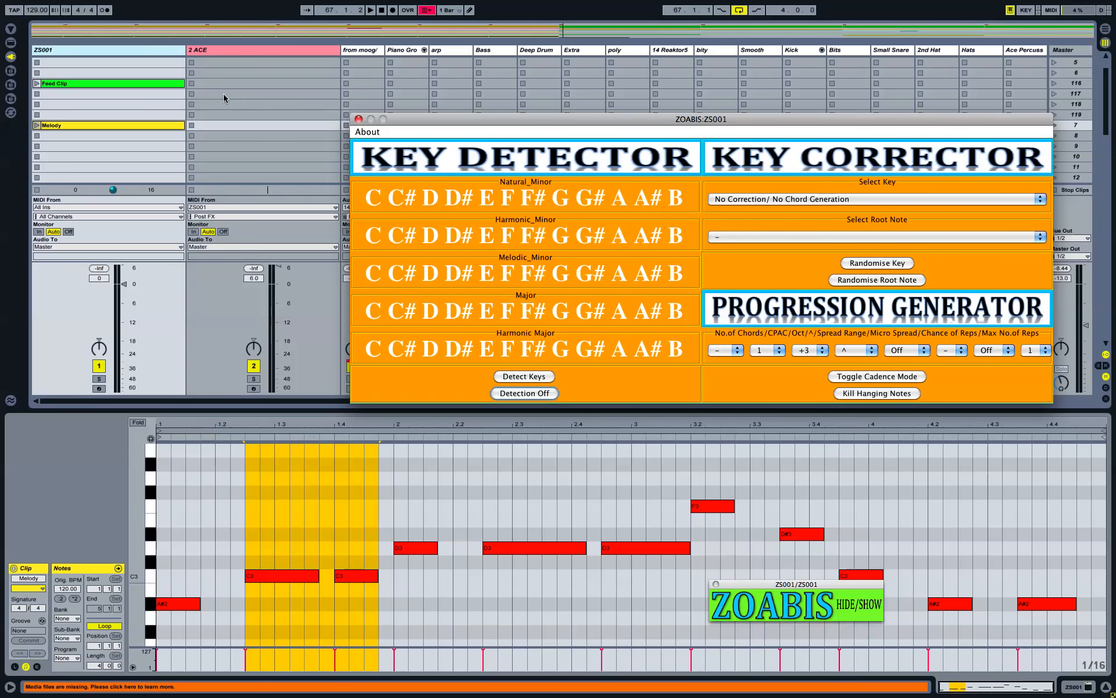
# Step: Toggle the ZOABIS window off and on via HIDE/SHOW, then select the from moog/ track
pyautogui.click(174, 53)
pyautogui.click(175, 54)
pyautogui.click(215, 53)
pyautogui.click(173, 53)
pyautogui.click(867, 608)
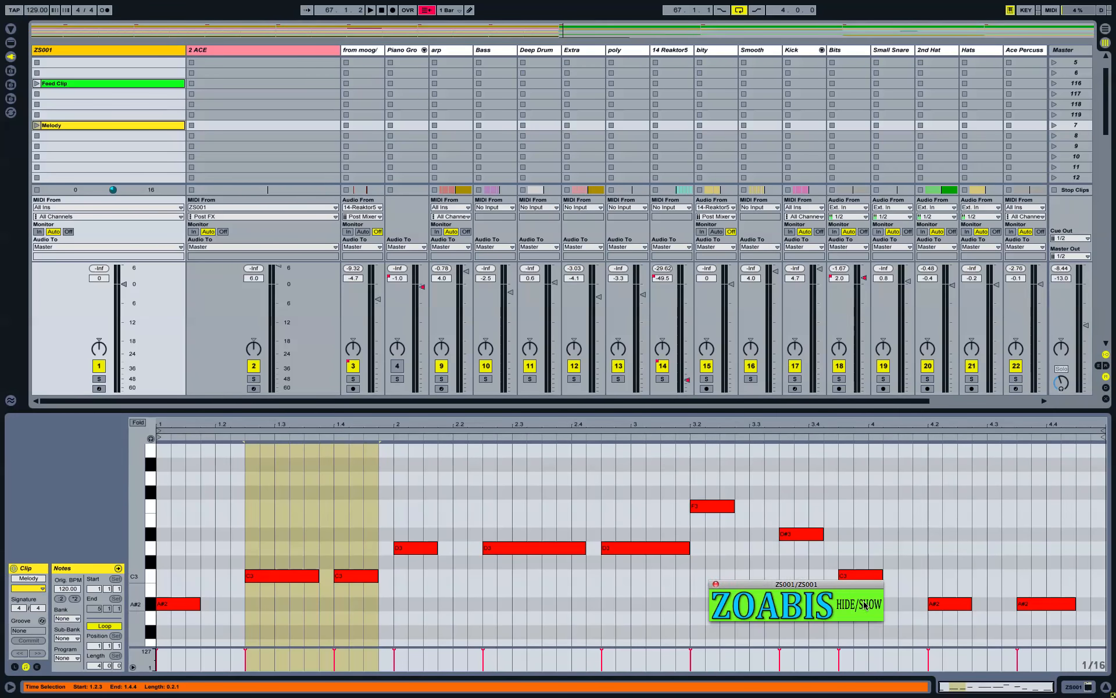
pyautogui.click(358, 53)
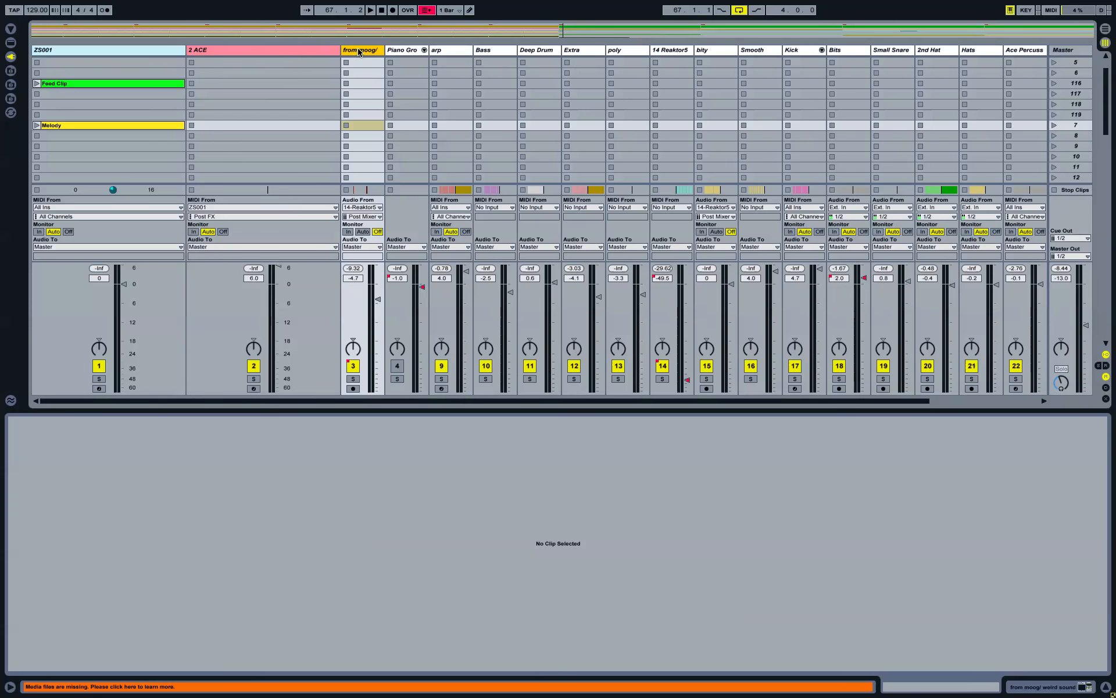
# Step: Keep ZS001 as the 2 ACE MIDI input, arm 2 ACE, hide ZOABIS and disable Session Record
pyautogui.click(295, 53)
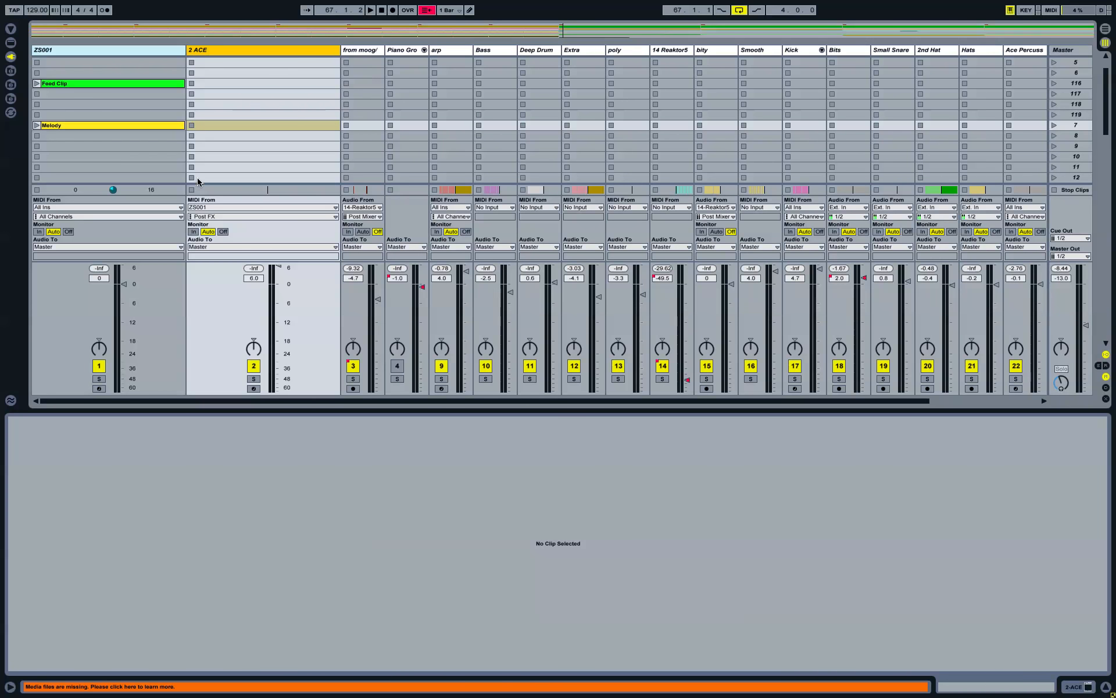
pyautogui.click(219, 207)
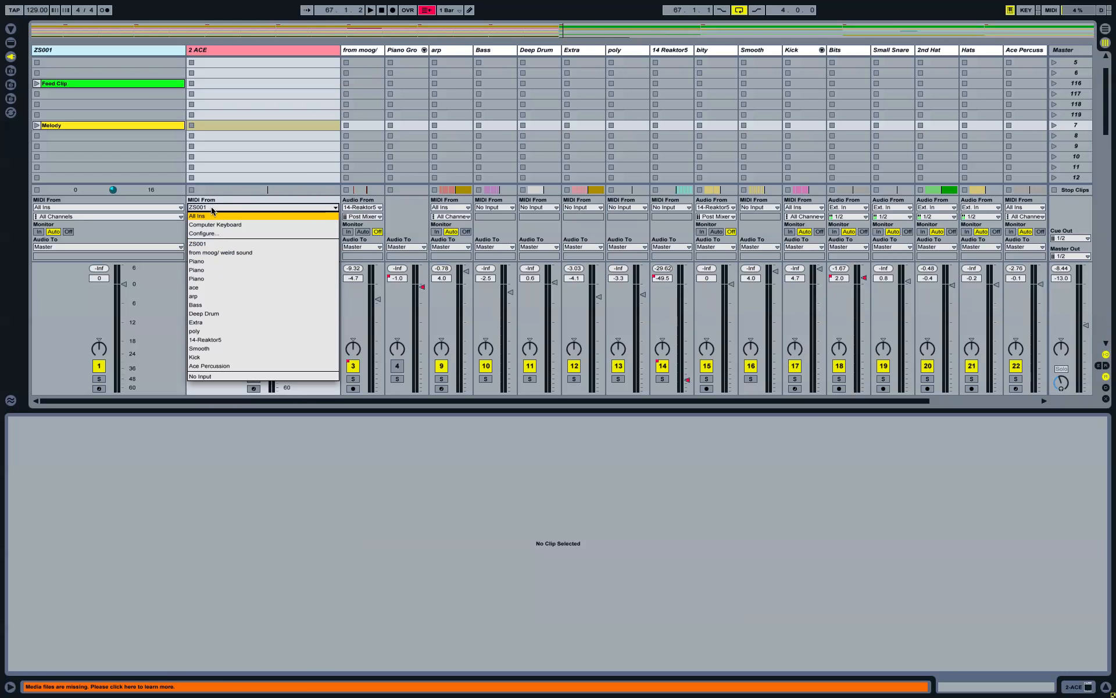
pyautogui.click(210, 244)
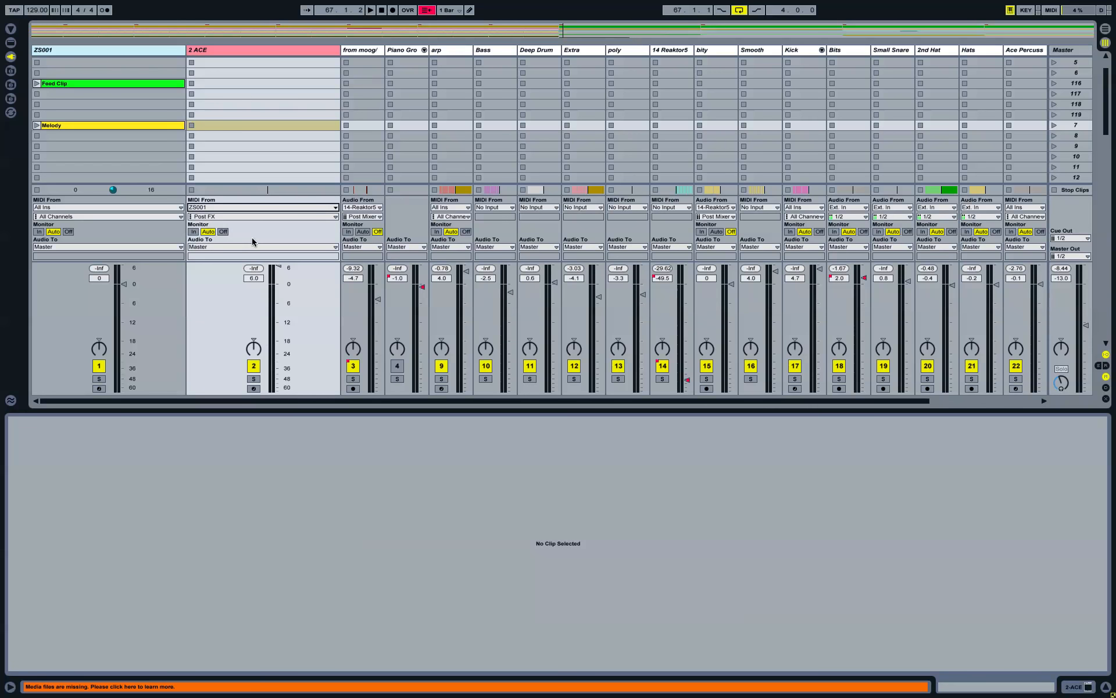
pyautogui.click(254, 388)
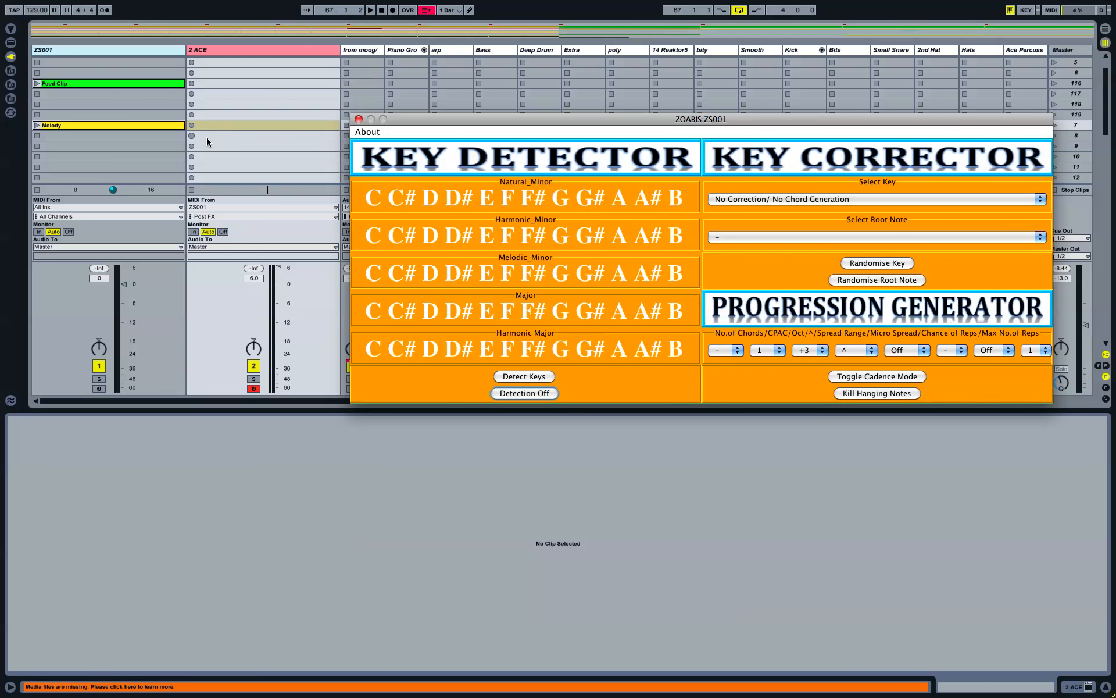
pyautogui.click(219, 125)
pyautogui.click(429, 10)
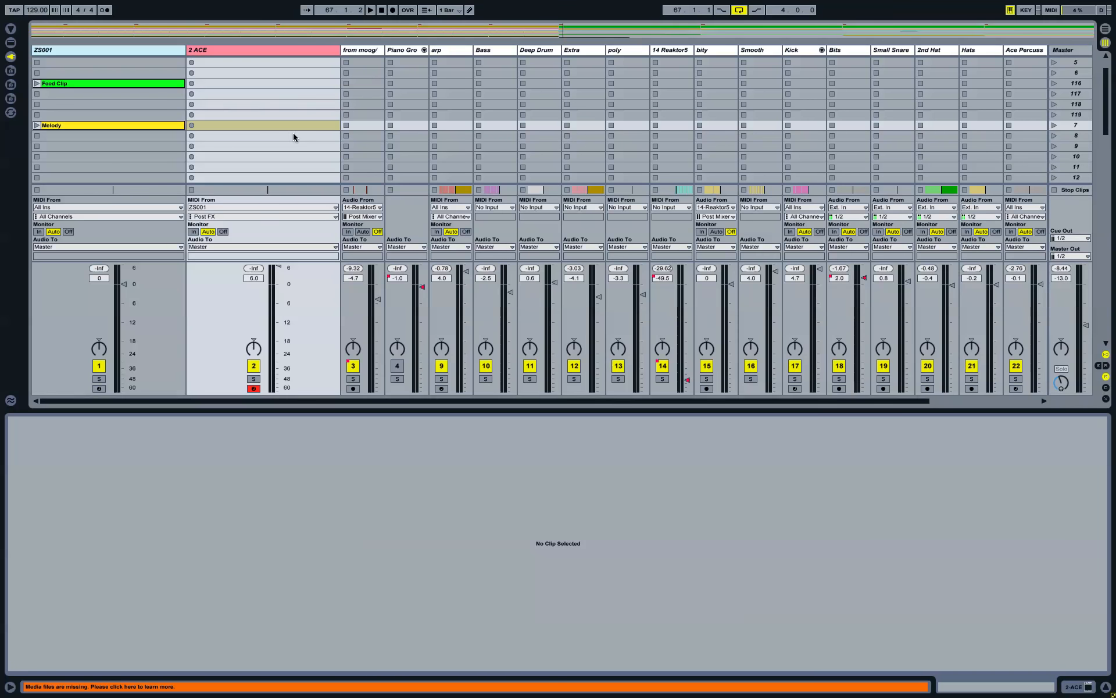
# Step: Record the Melody clip through ZOABIS into a new 14 2-ACE clip, then stop and disarm 2 ACE
pyautogui.click(192, 126)
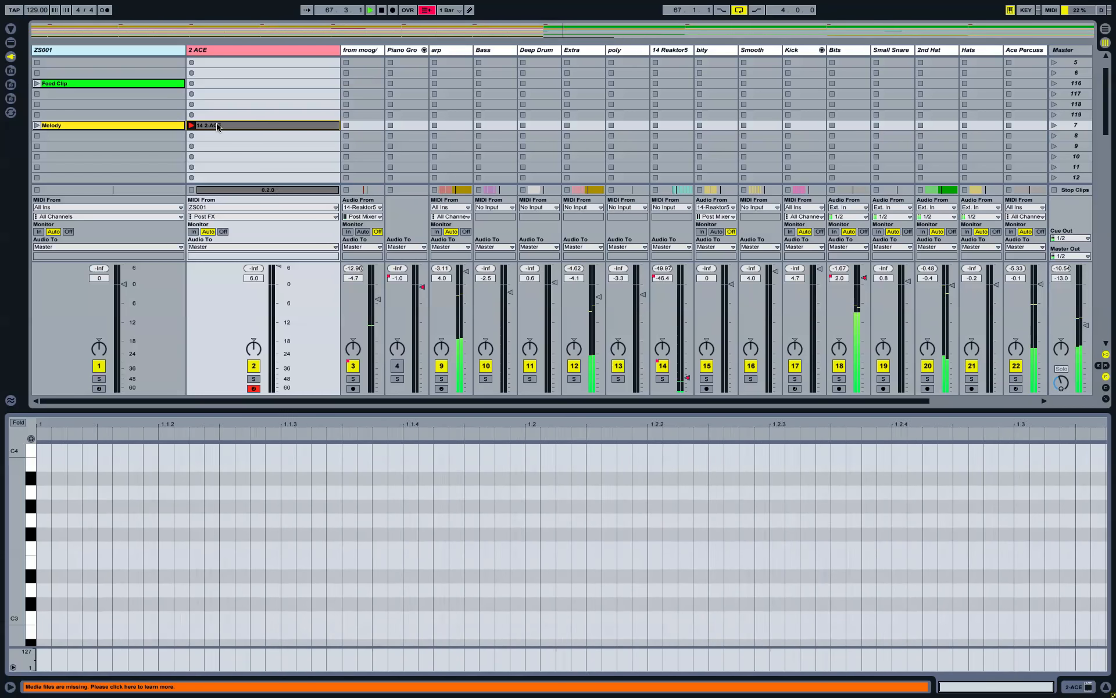
pyautogui.moveTo(21, 471); pyautogui.dragTo(14, 472)
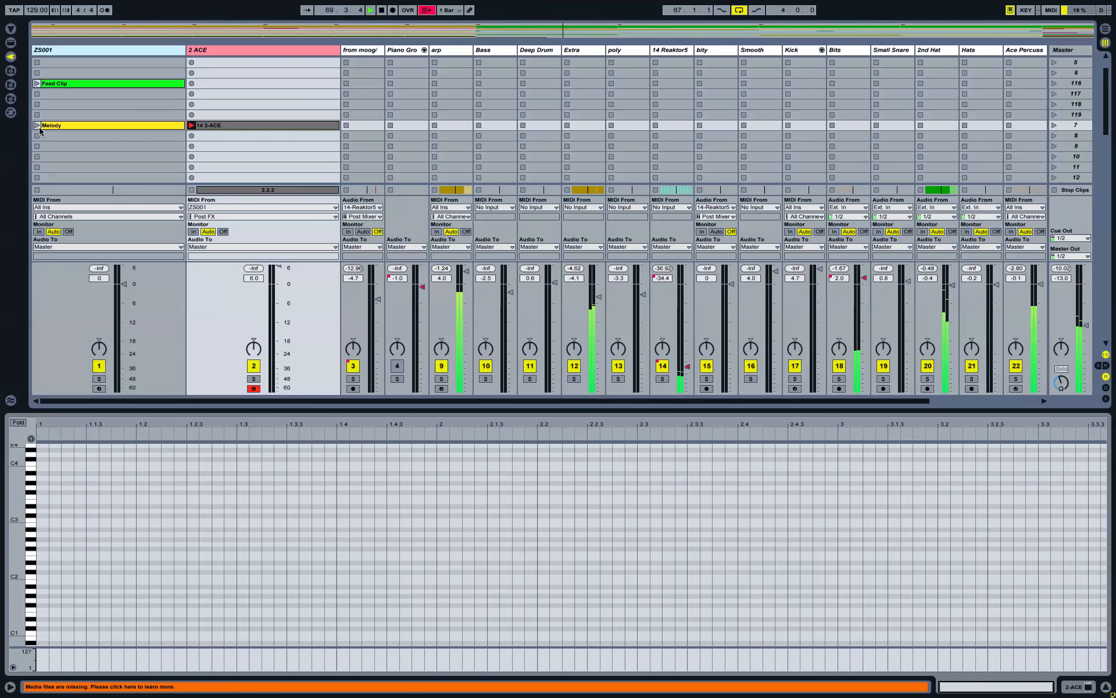
pyautogui.click(37, 126)
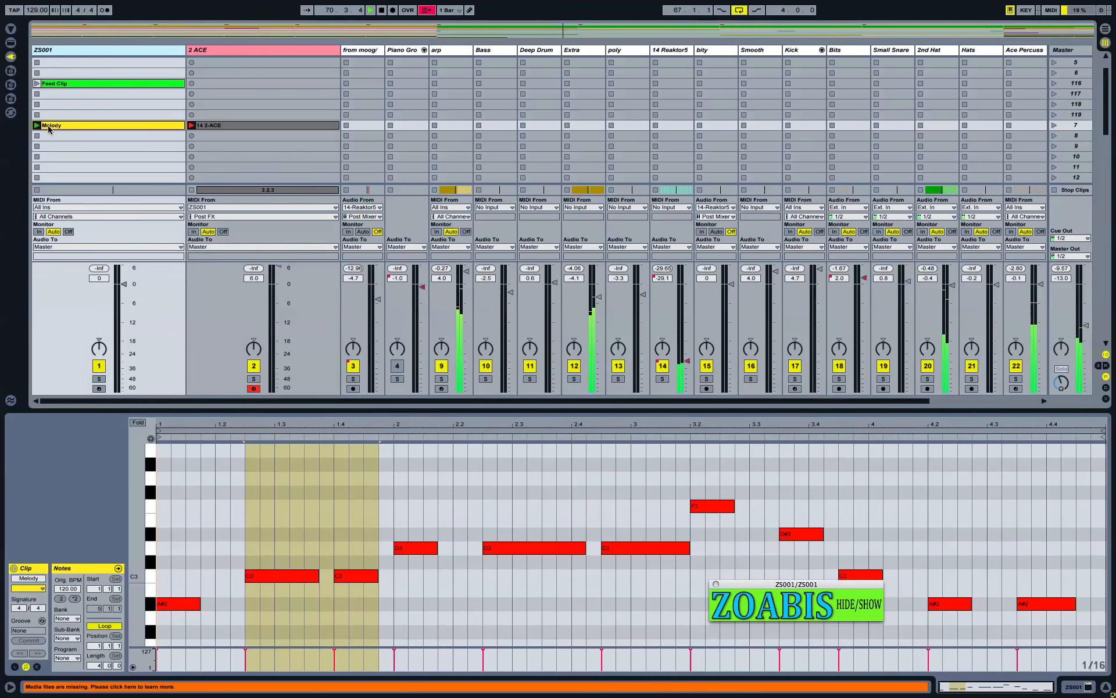
pyautogui.click(243, 125)
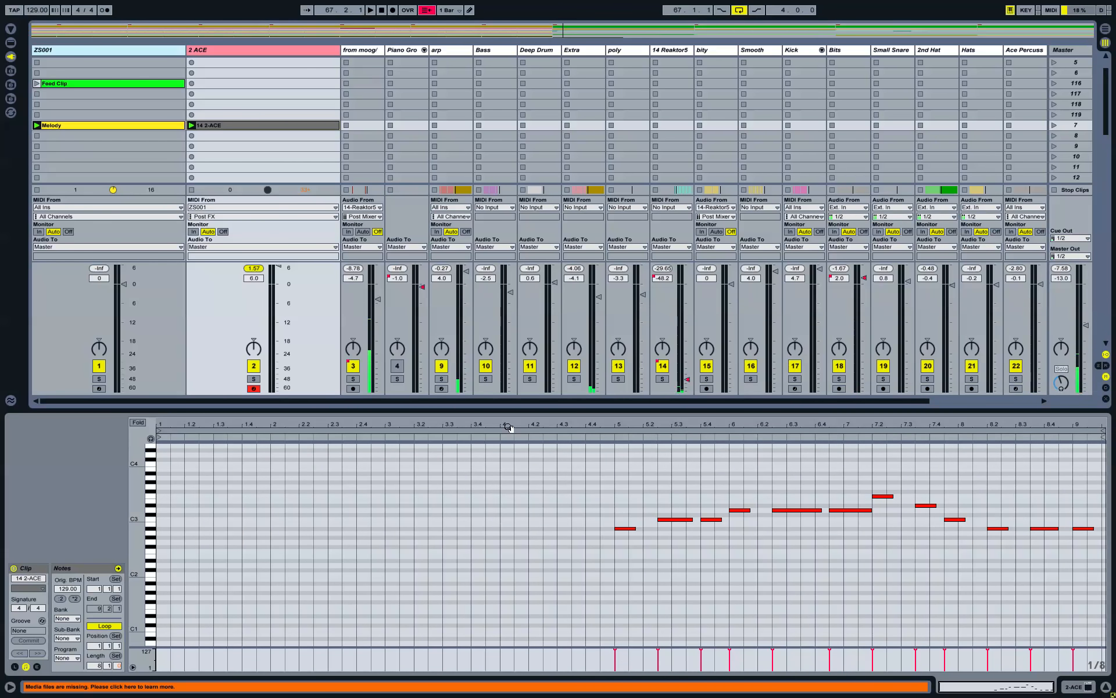
pyautogui.click(191, 190)
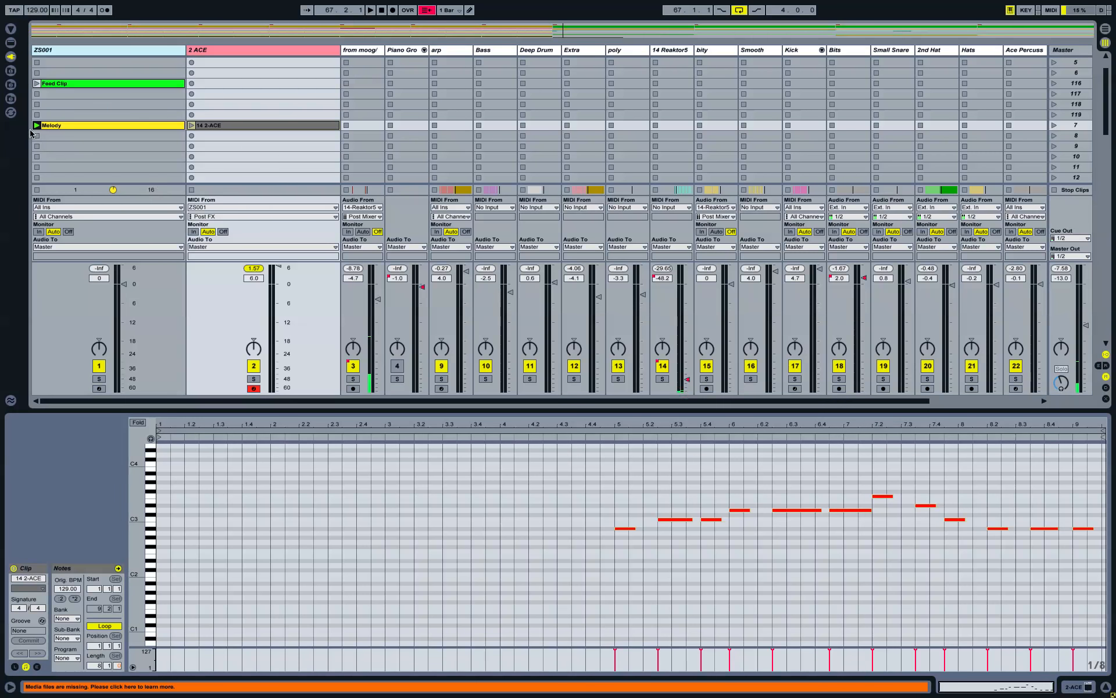
pyautogui.click(255, 387)
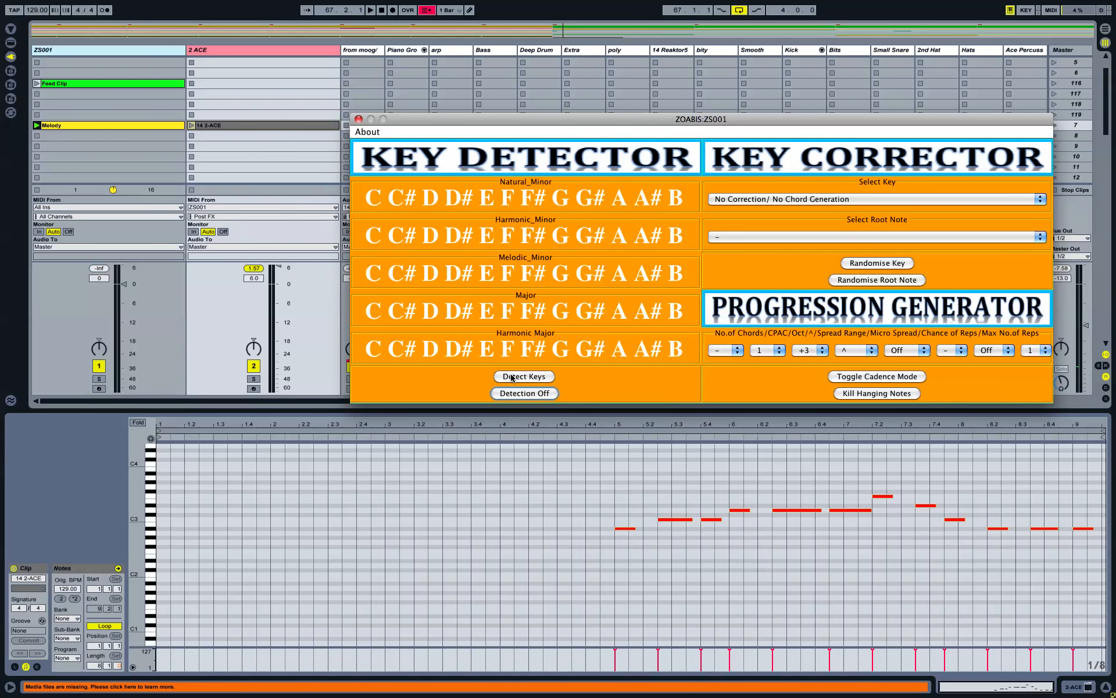
# Step: Replay the Melody clip to read ZOABIS's candidate keys, then close the plug-in window
pyautogui.click(36, 125)
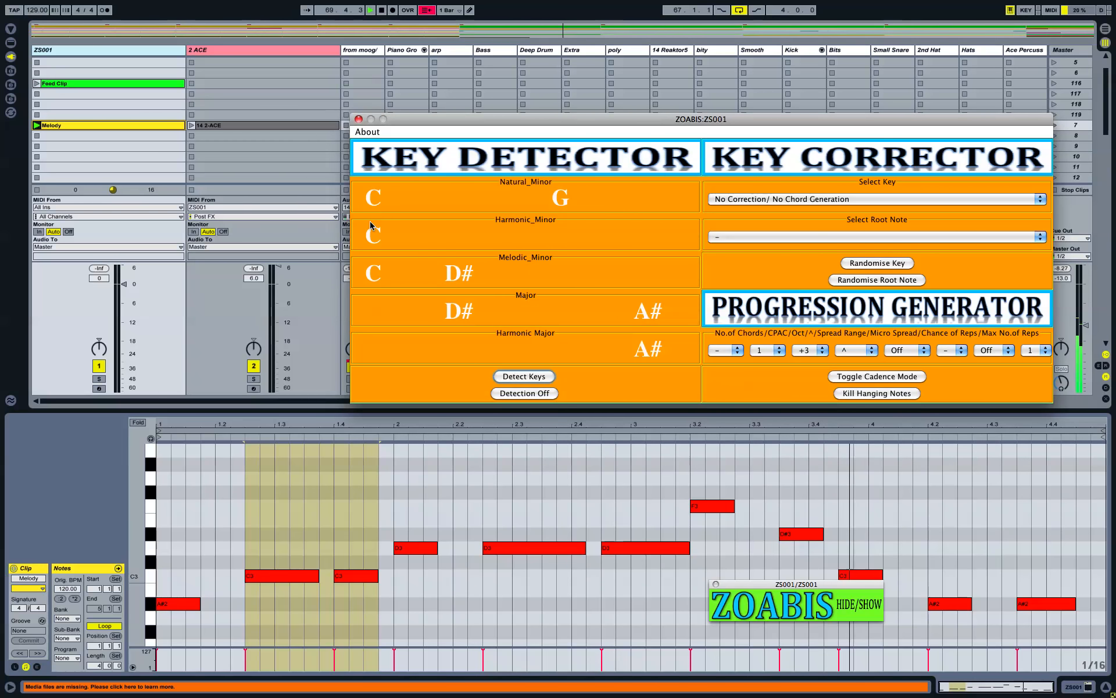
pyautogui.click(277, 169)
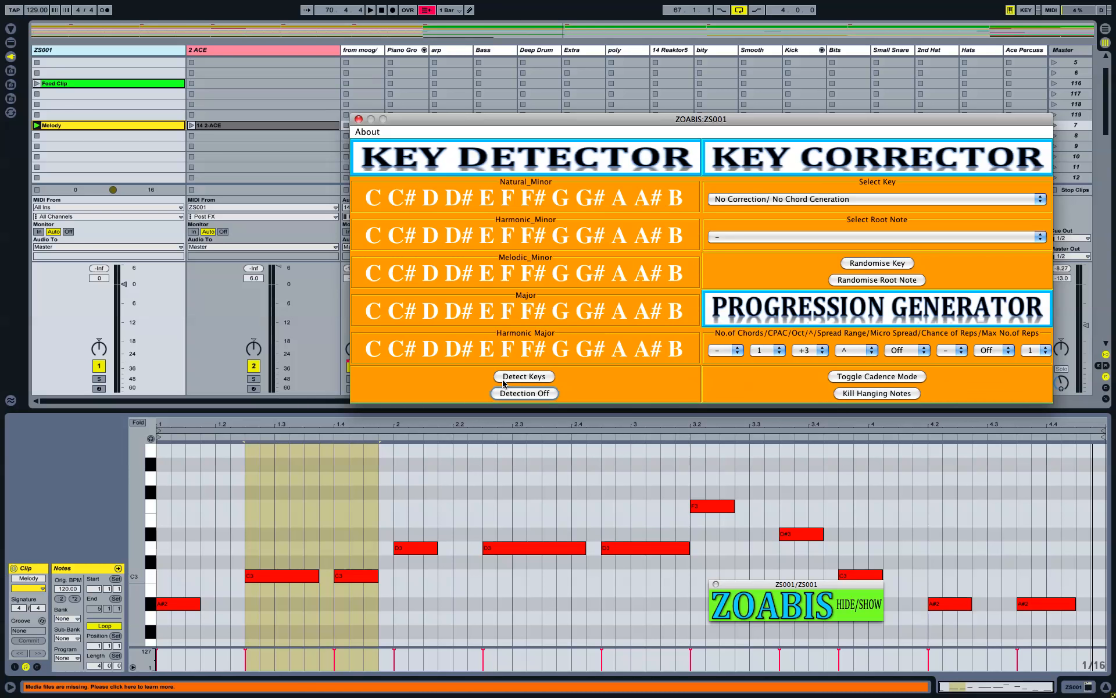
pyautogui.click(257, 393)
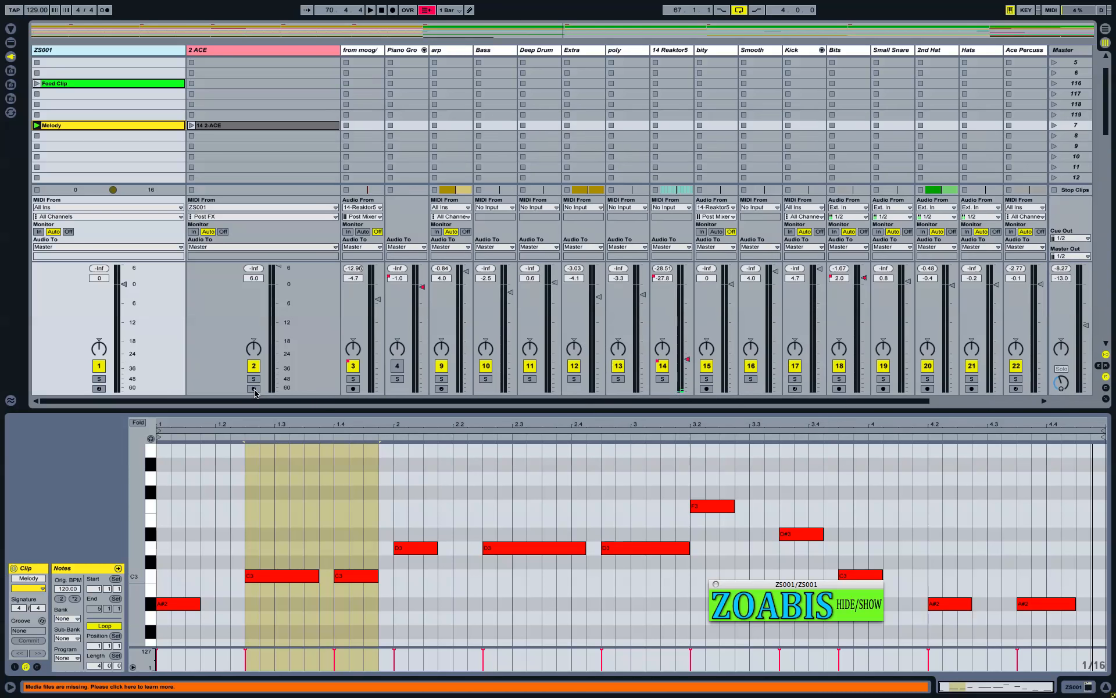
# Step: Re-arm 2 ACE, stop all clips and delete the 14 2-ACE clip
pyautogui.click(254, 388)
pyautogui.click(1057, 192)
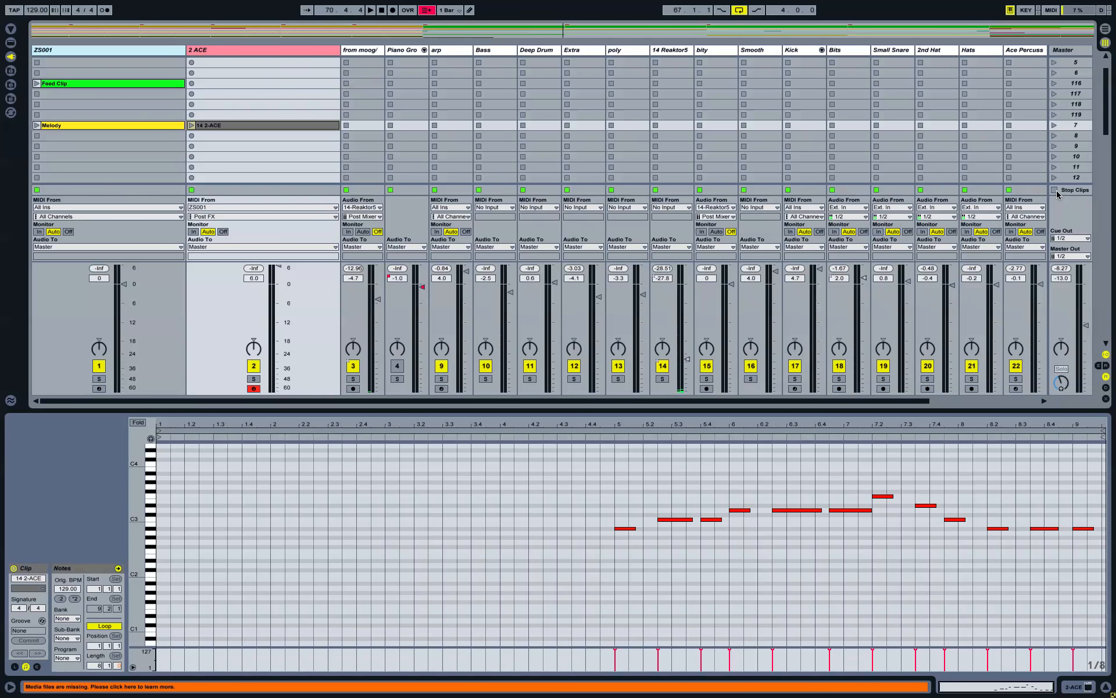
pyautogui.moveTo(239, 128); pyautogui.dragTo(244, 129)
pyautogui.press('Delete')
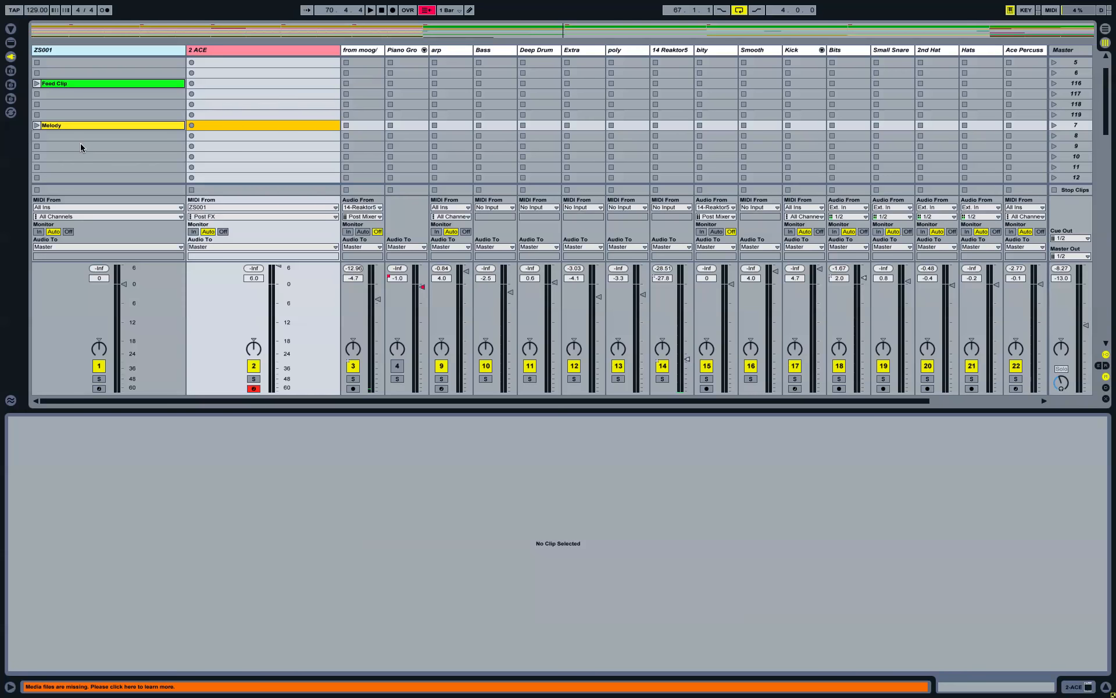
# Step: Record the playing Melody into a new 15 2-ACE clip, then reopen ZOABIS's Select Key list
pyautogui.click(71, 126)
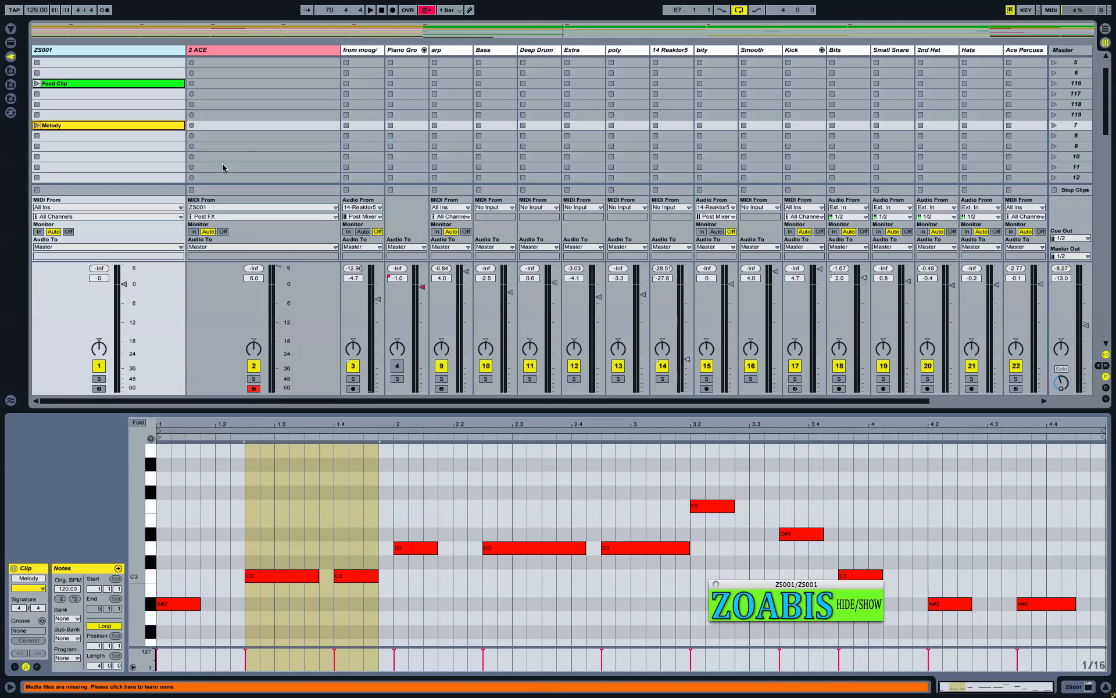
pyautogui.click(858, 605)
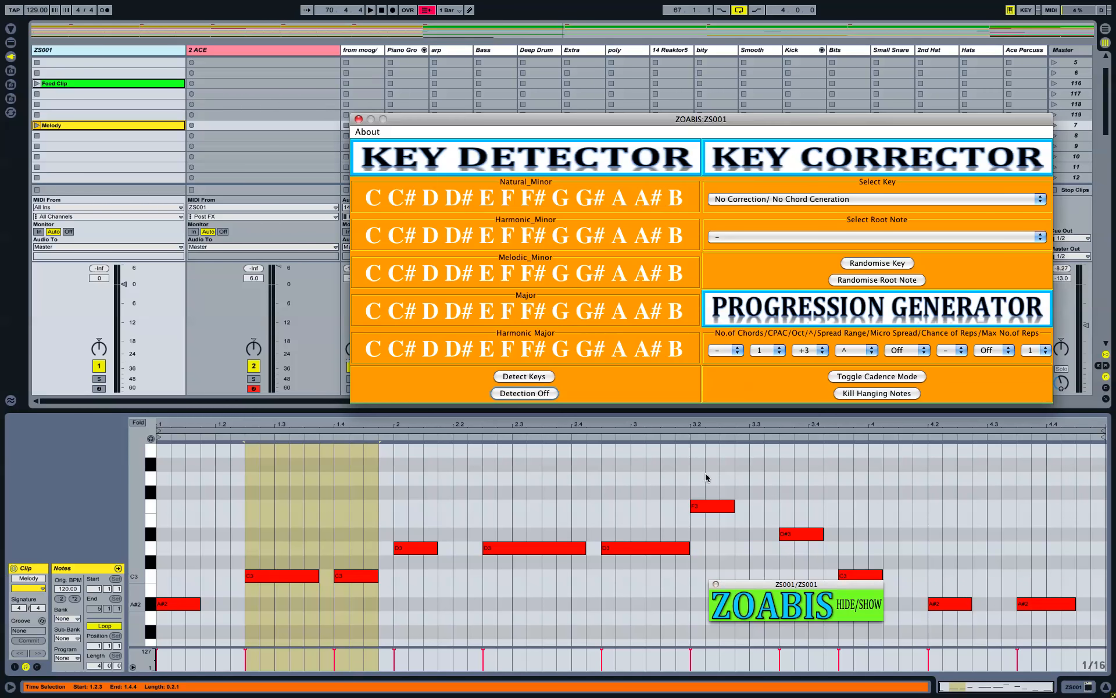
pyautogui.click(285, 145)
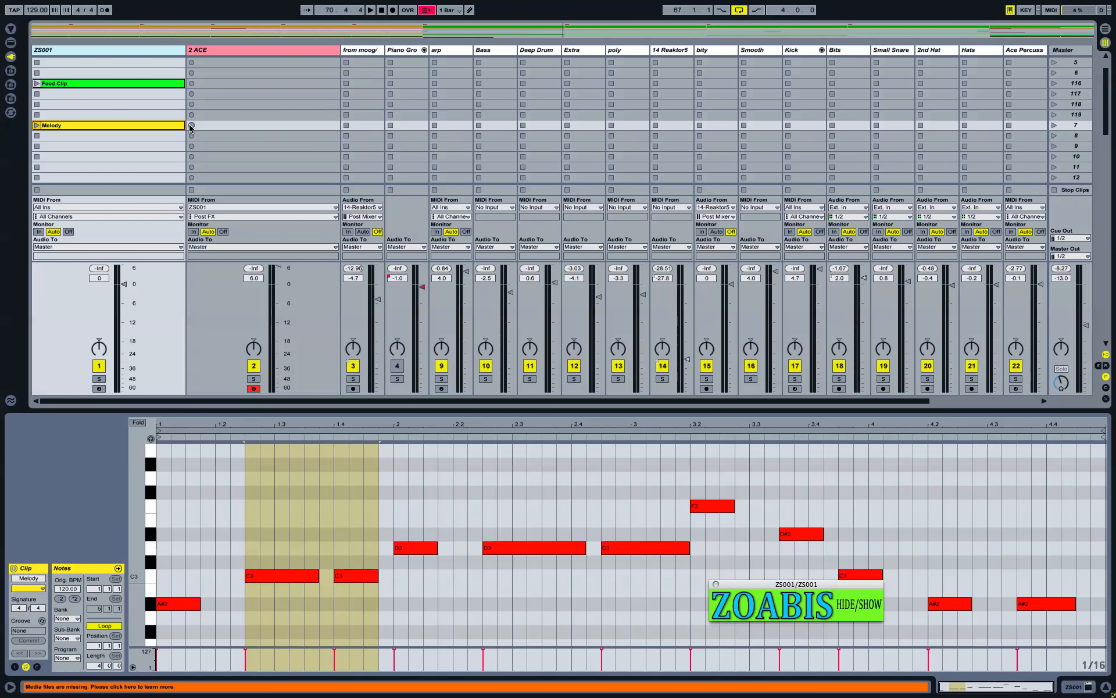
pyautogui.click(191, 127)
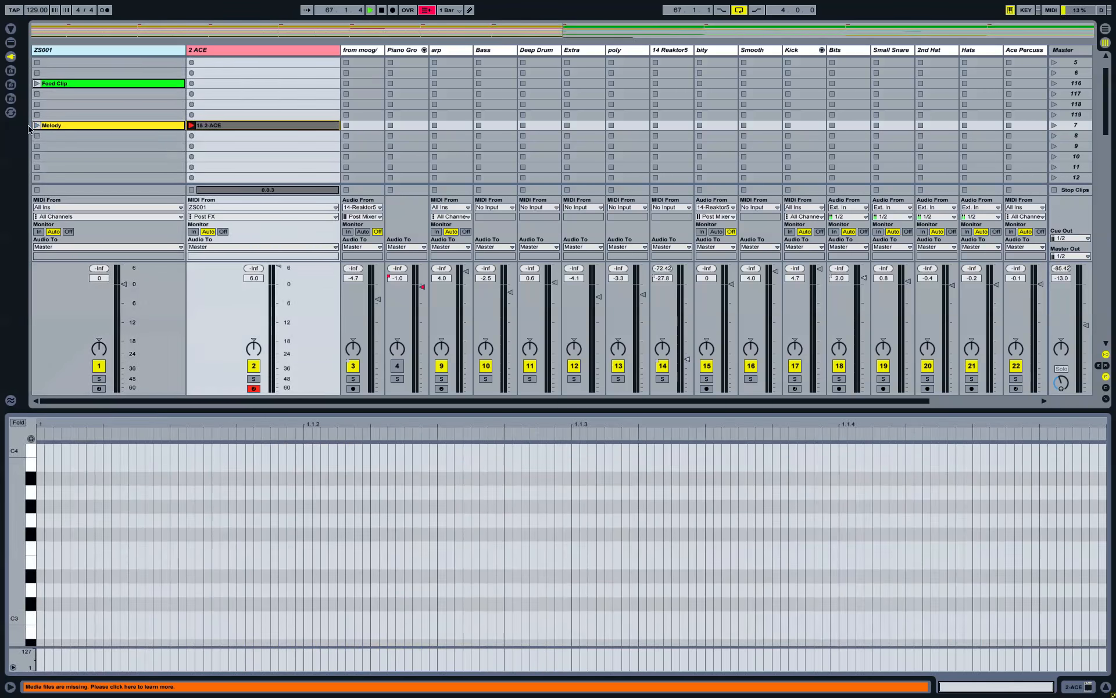
pyautogui.click(37, 126)
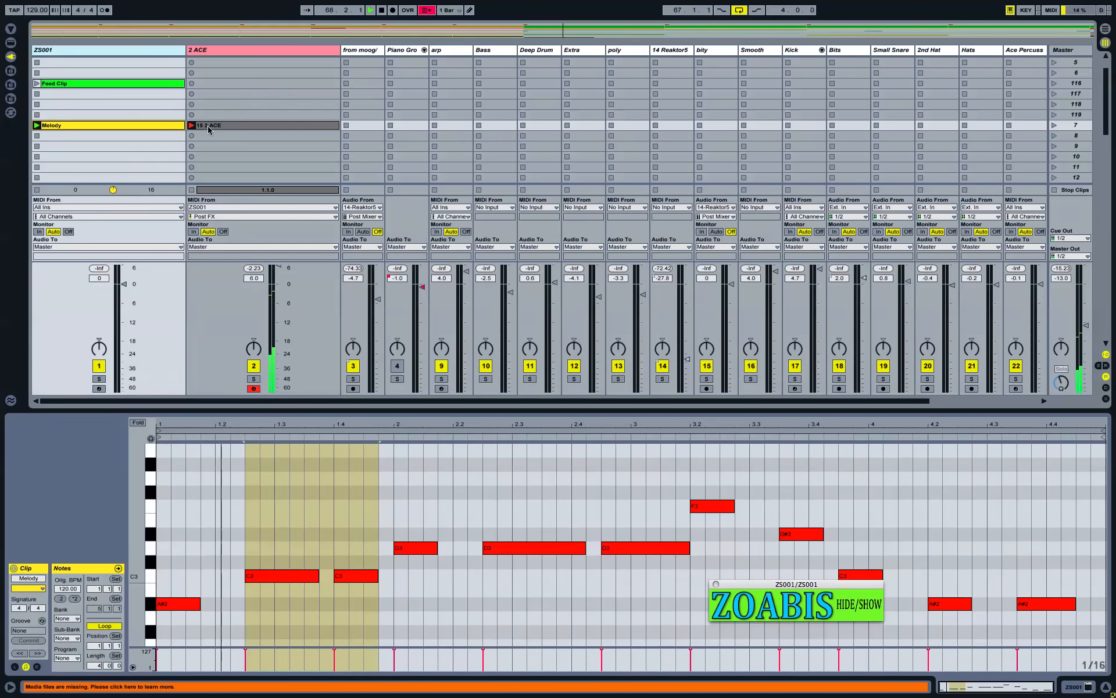
pyautogui.click(215, 126)
pyautogui.moveTo(27, 508); pyautogui.dragTo(22, 505)
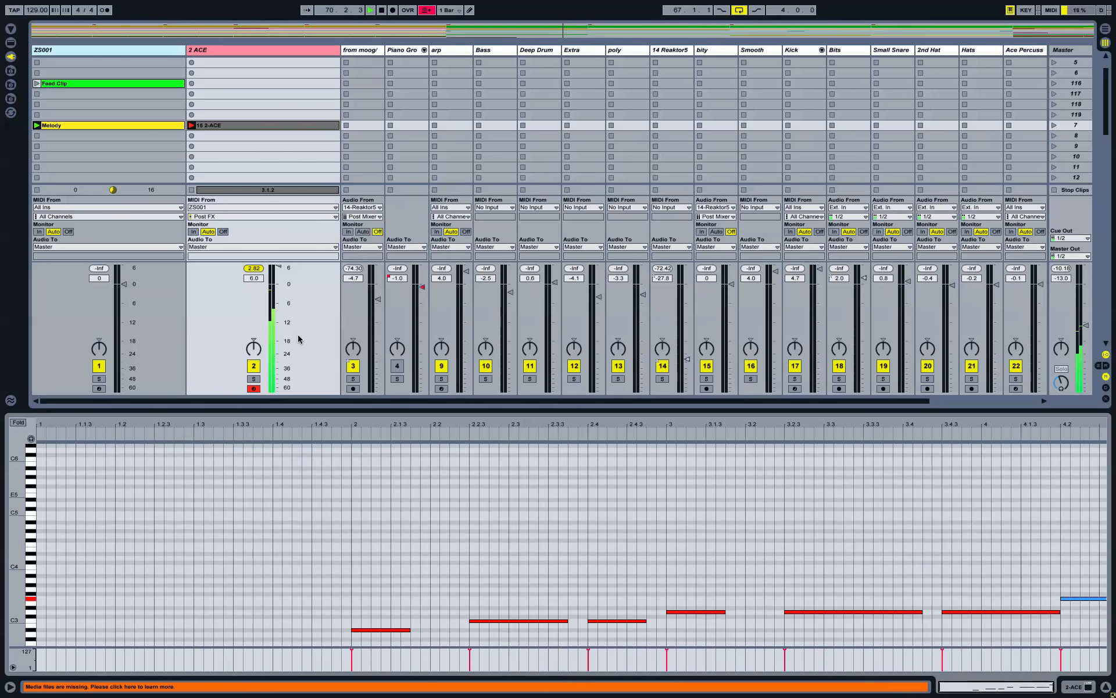
pyautogui.press('super+alt+p')
pyautogui.click(923, 207)
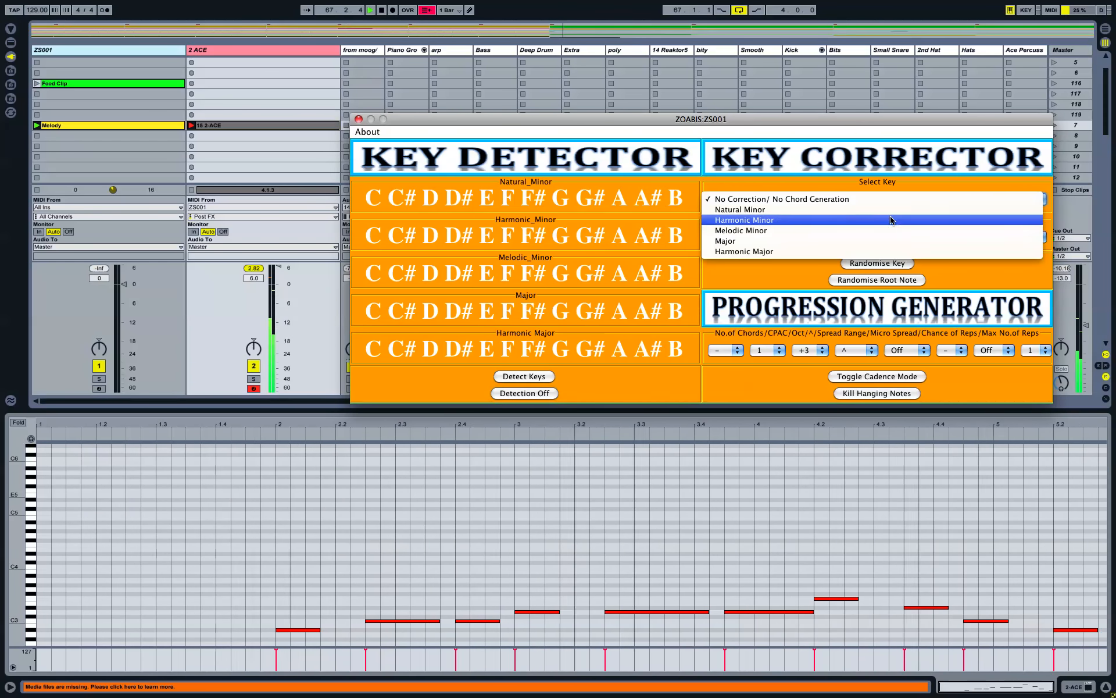
# Step: Set the ZOABIS Key Corrector to Natural Minor with root note E
pyautogui.click(879, 210)
pyautogui.moveTo(784, 120); pyautogui.dragTo(800, 88)
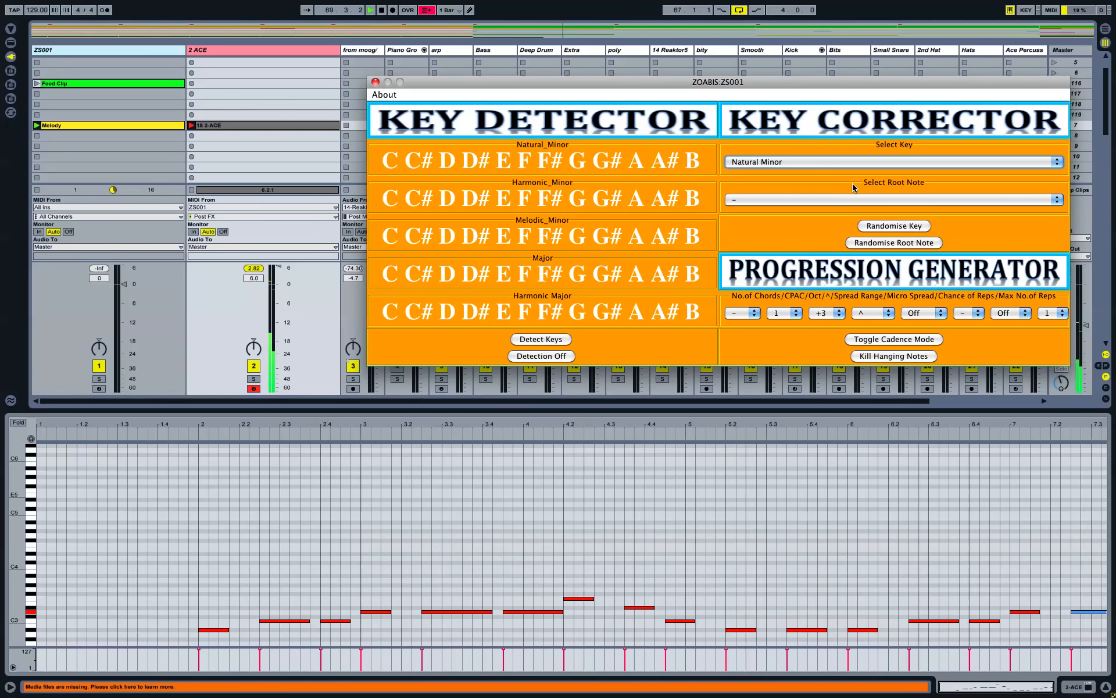
pyautogui.click(831, 200)
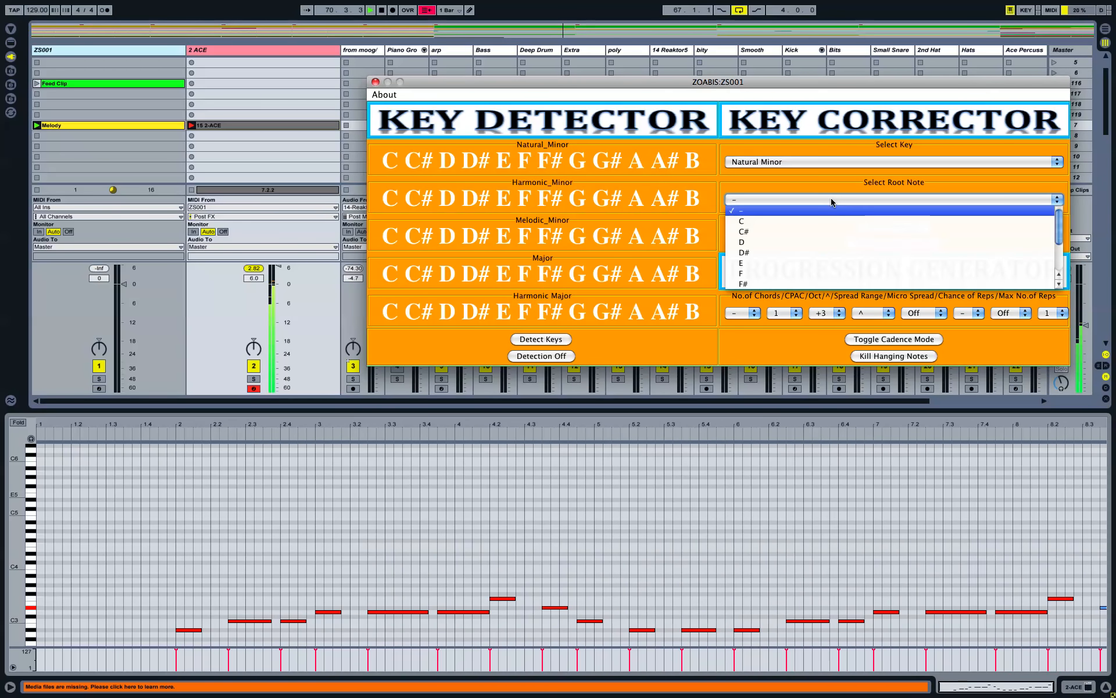
pyautogui.click(819, 264)
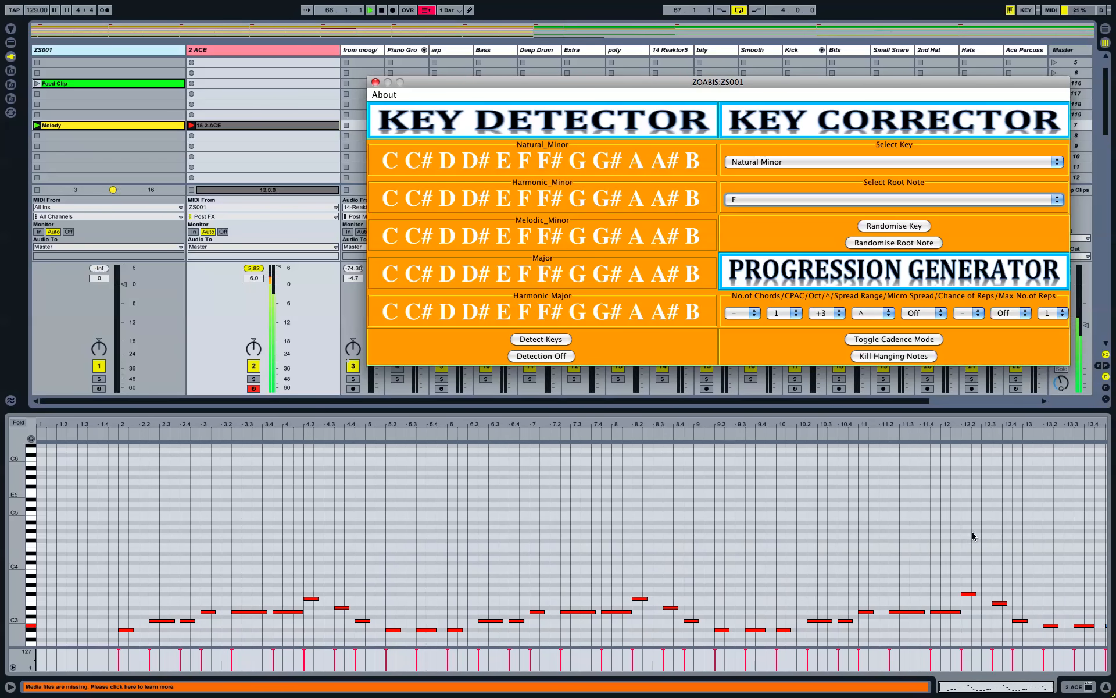
# Step: Fold the 15 2-ACE piano roll to its used pitches and select the notes from bar 10.3 onward
pyautogui.press('super+alt+p')
pyautogui.press('super+alt+l')
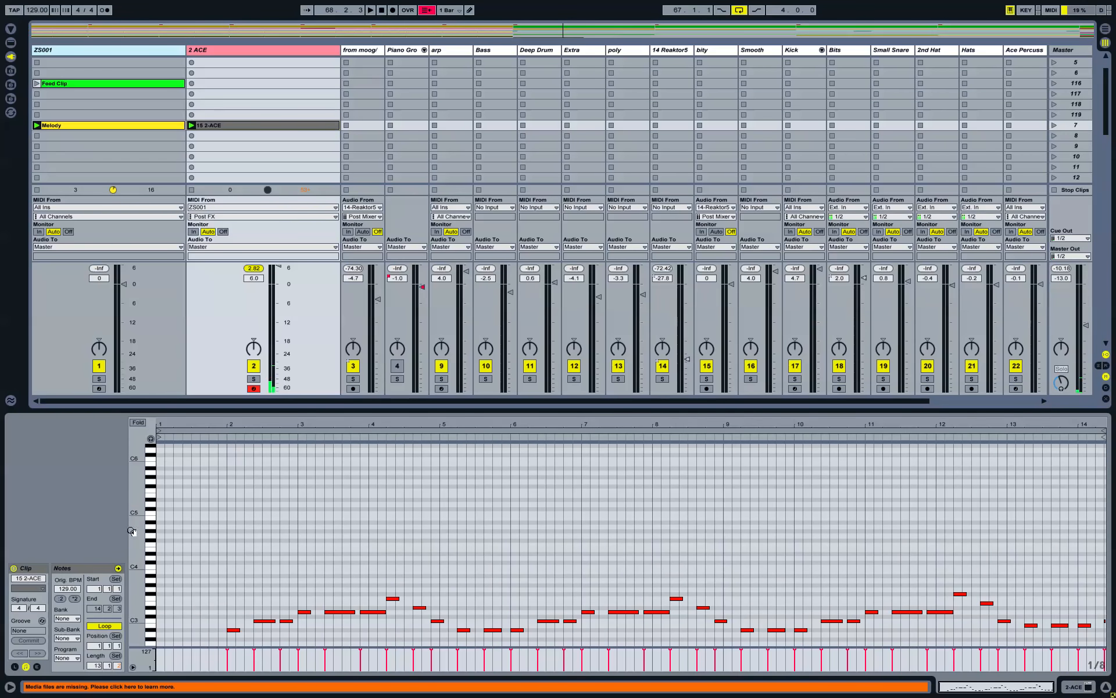
pyautogui.press('f')
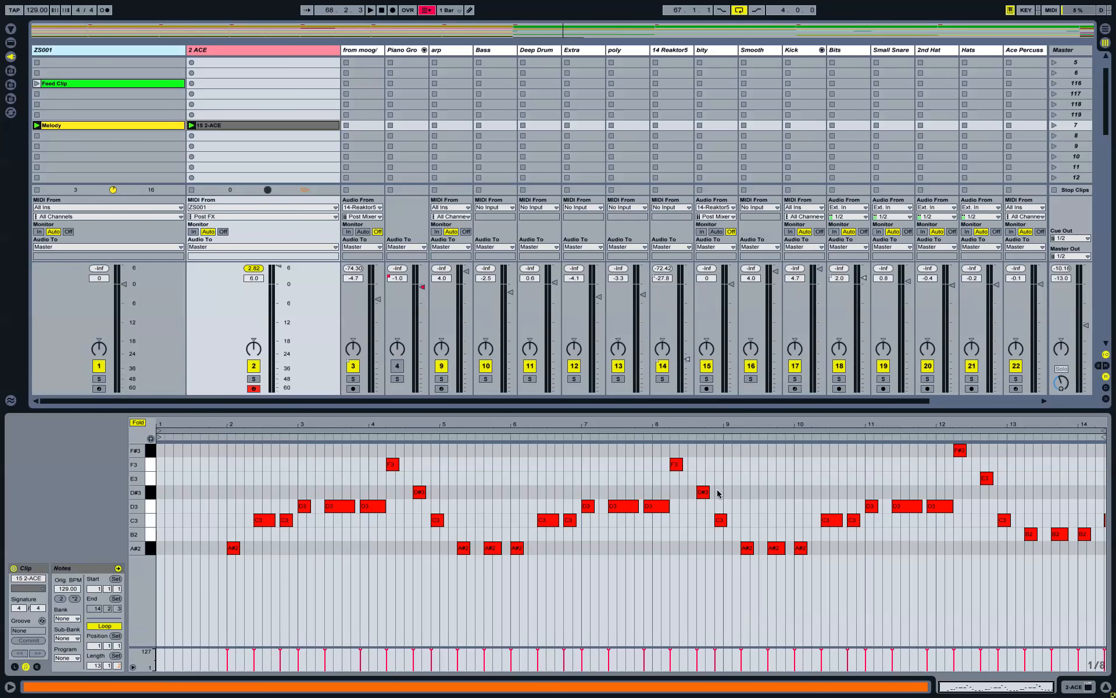
pyautogui.moveTo(277, 451); pyautogui.dragTo(786, 574)
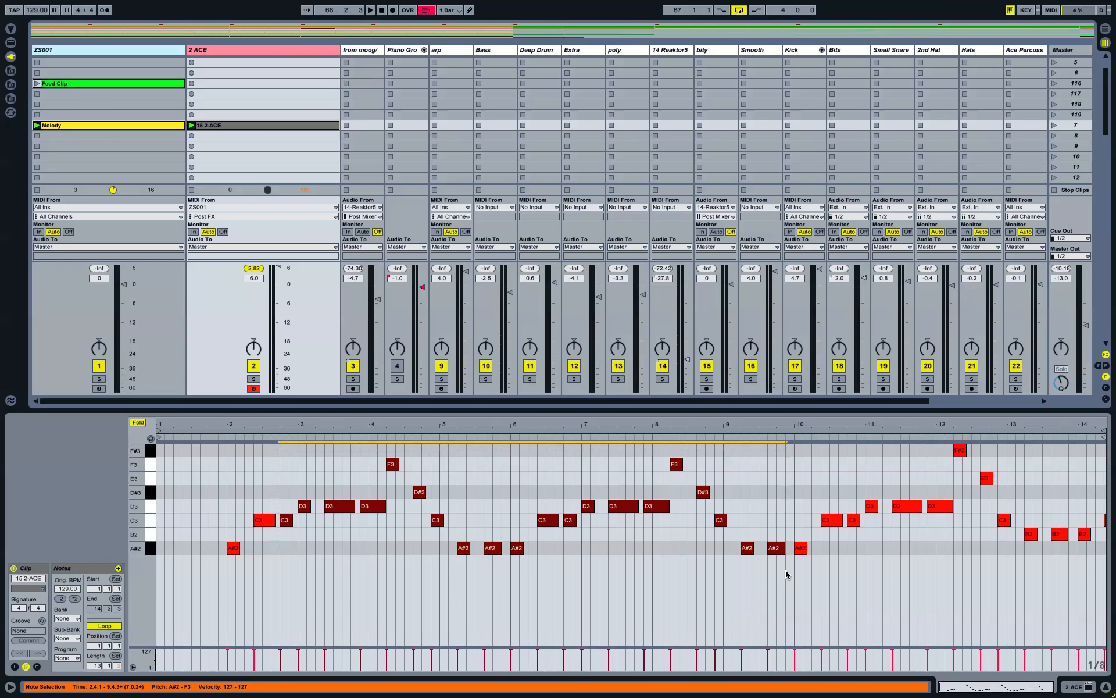
pyautogui.click(857, 460)
pyautogui.click(829, 449)
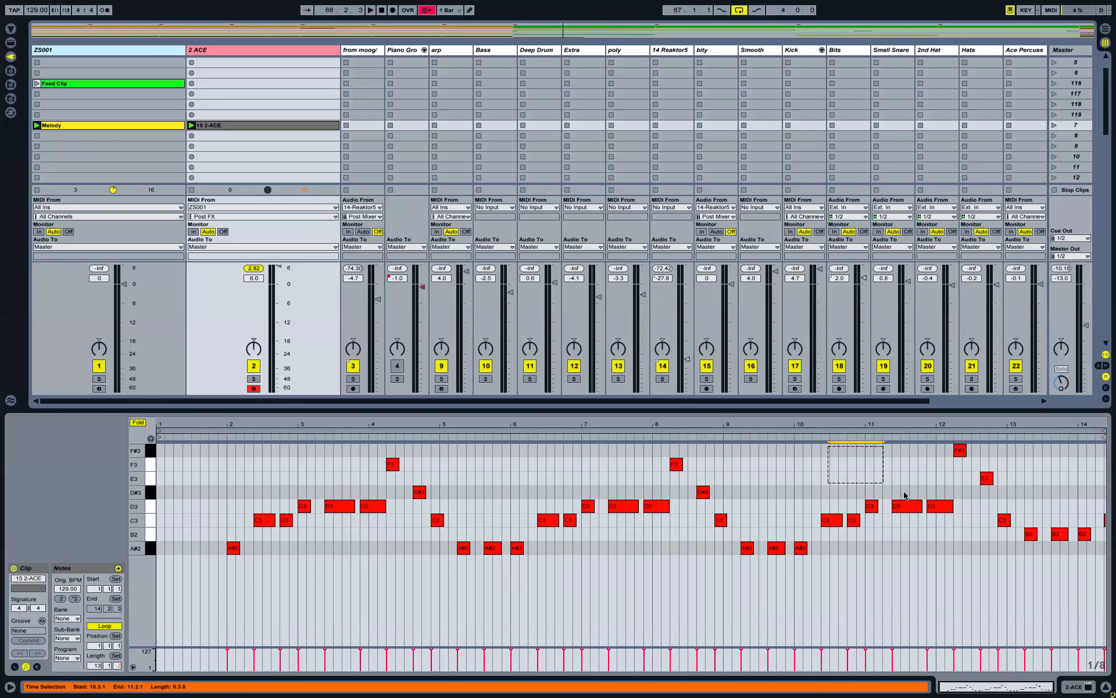
pyautogui.moveTo(832, 455); pyautogui.dragTo(1052, 557)
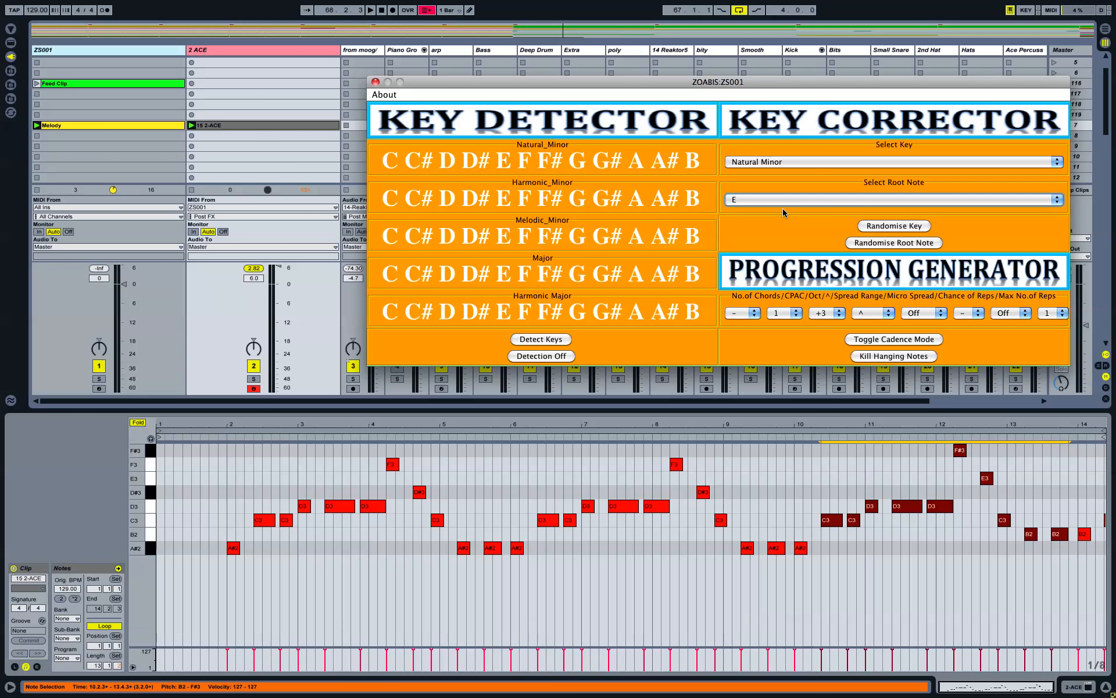
# Step: Check the Select Key and root note lists, leaving Natural Minor with root E
pyautogui.click(782, 161)
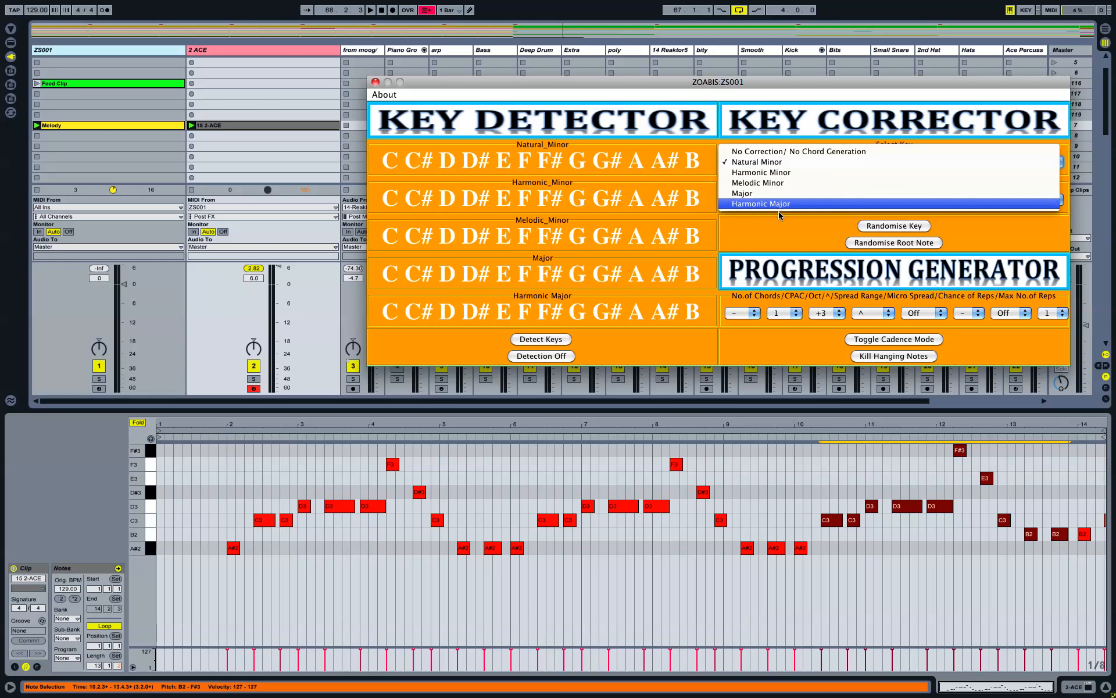
pyautogui.click(777, 228)
pyautogui.click(779, 199)
pyautogui.click(780, 181)
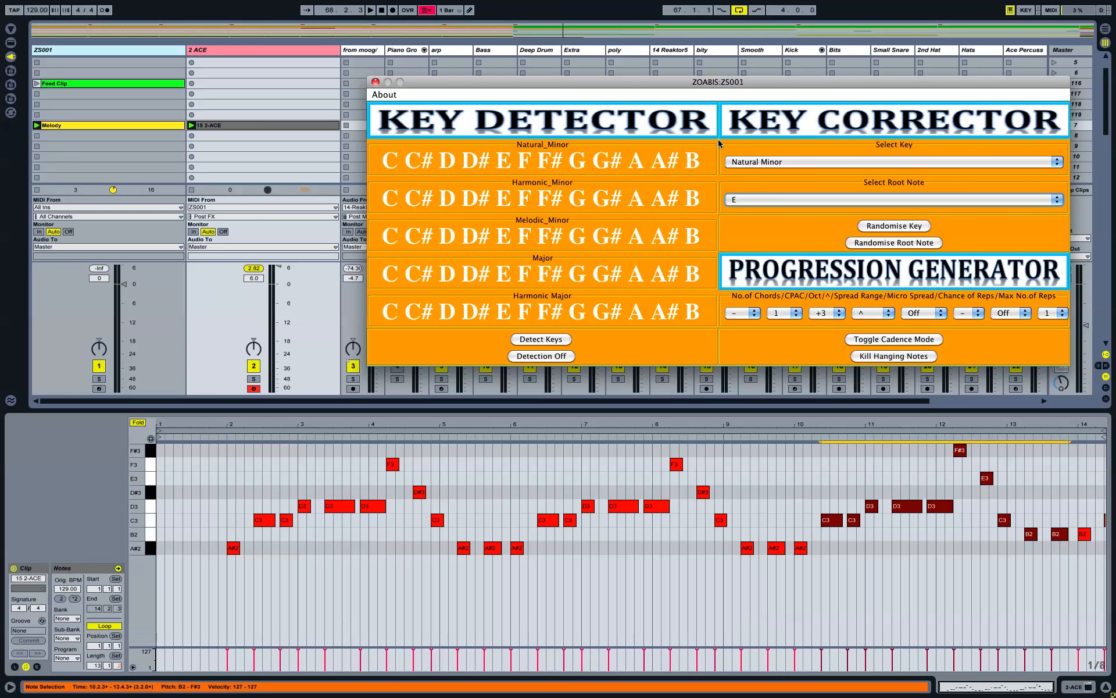
# Step: Change the correction root note to G, keeping Natural Minor, then select the 15 2-ACE clip
pyautogui.click(739, 161)
pyautogui.click(736, 108)
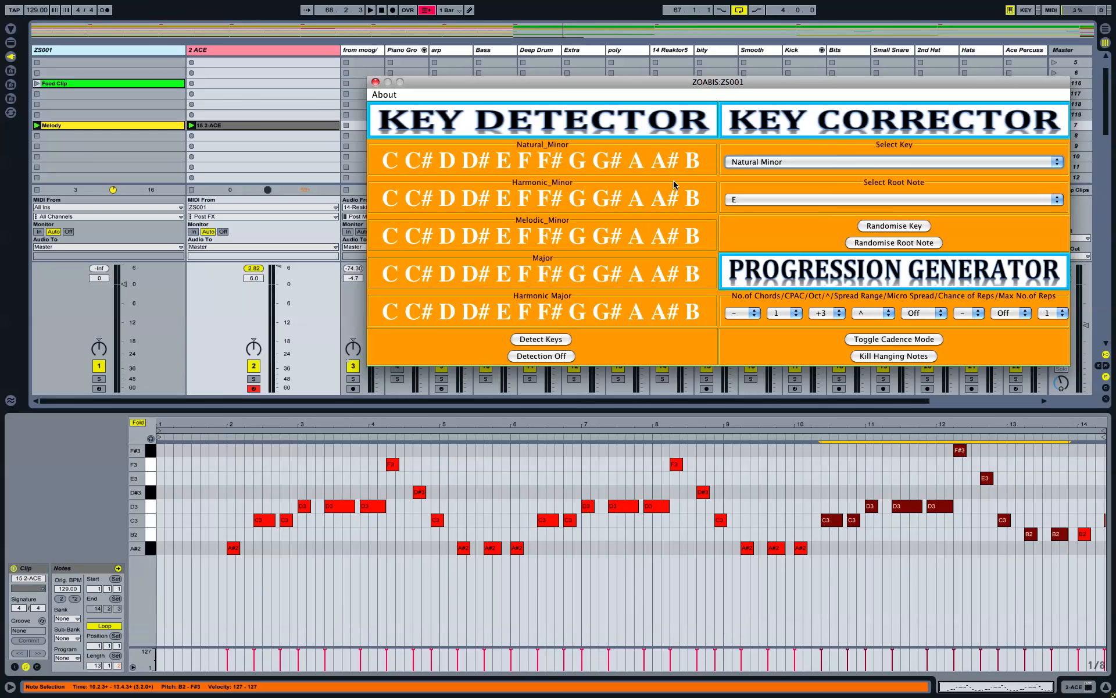
pyautogui.click(853, 162)
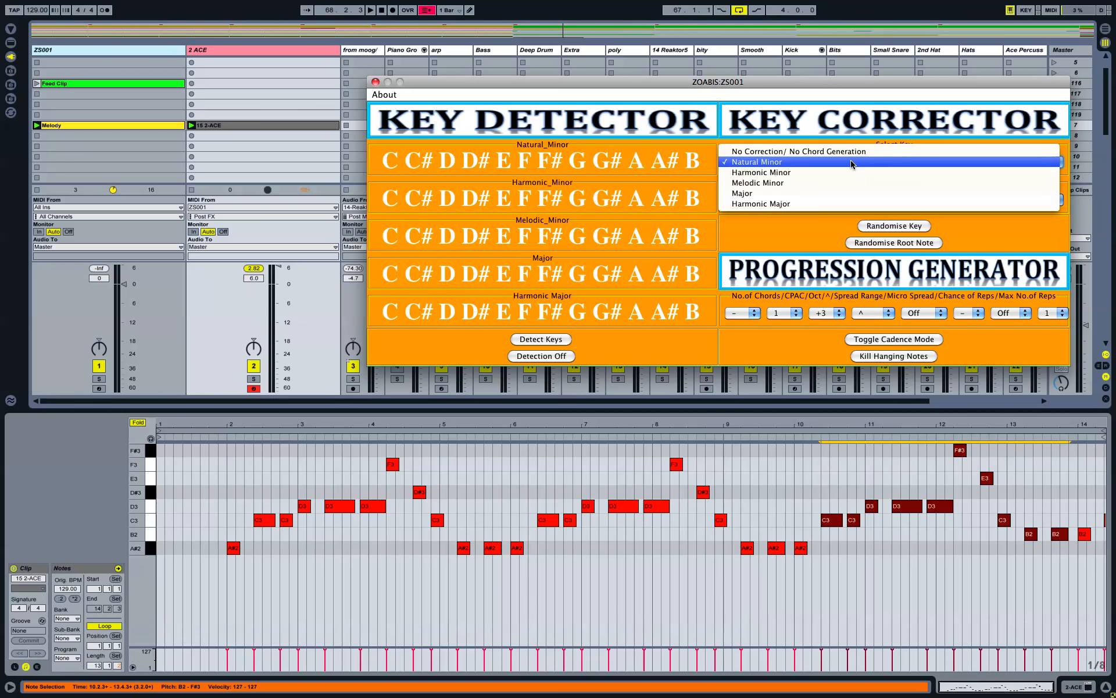
pyautogui.click(791, 164)
pyautogui.click(785, 199)
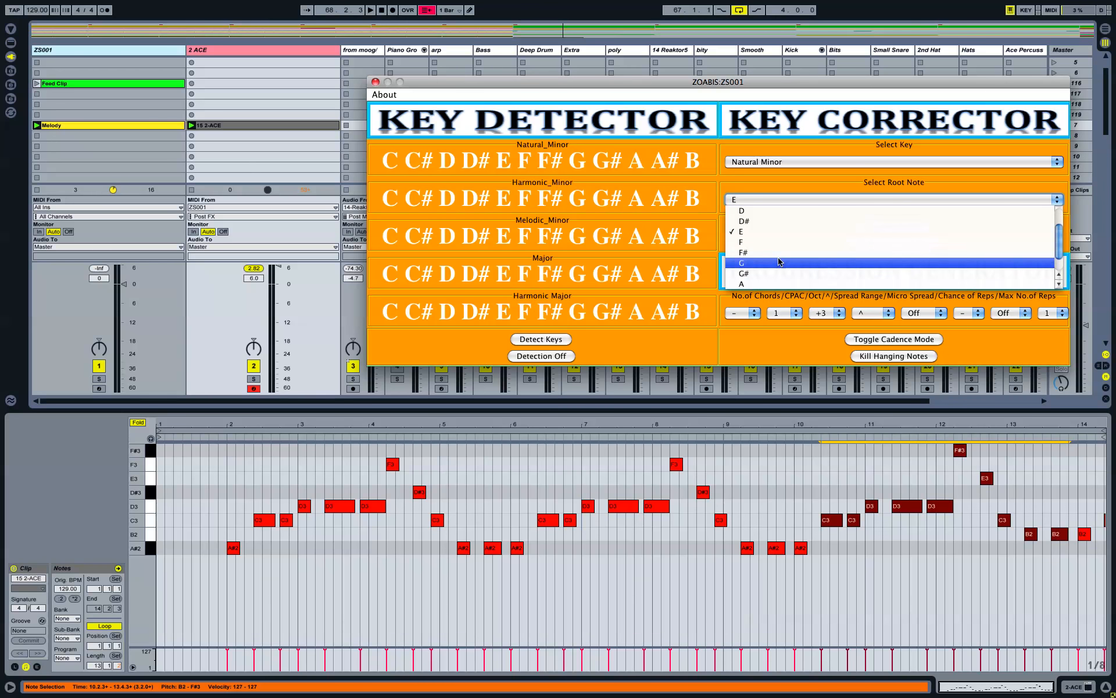
pyautogui.click(779, 262)
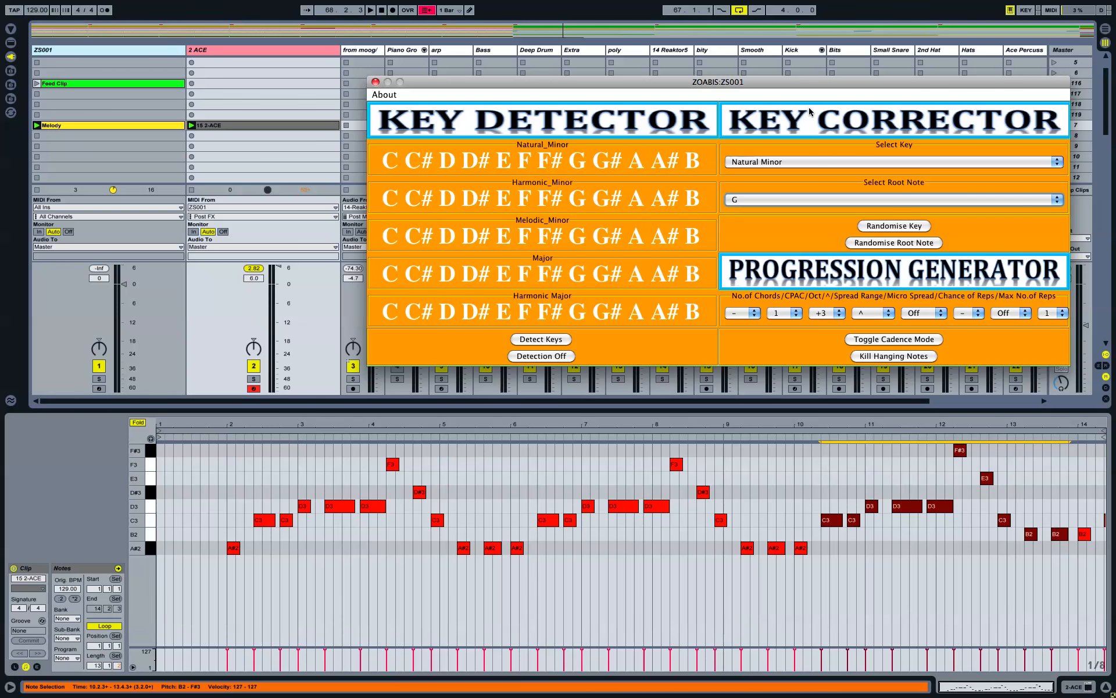
pyautogui.moveTo(743, 82); pyautogui.dragTo(695, 80)
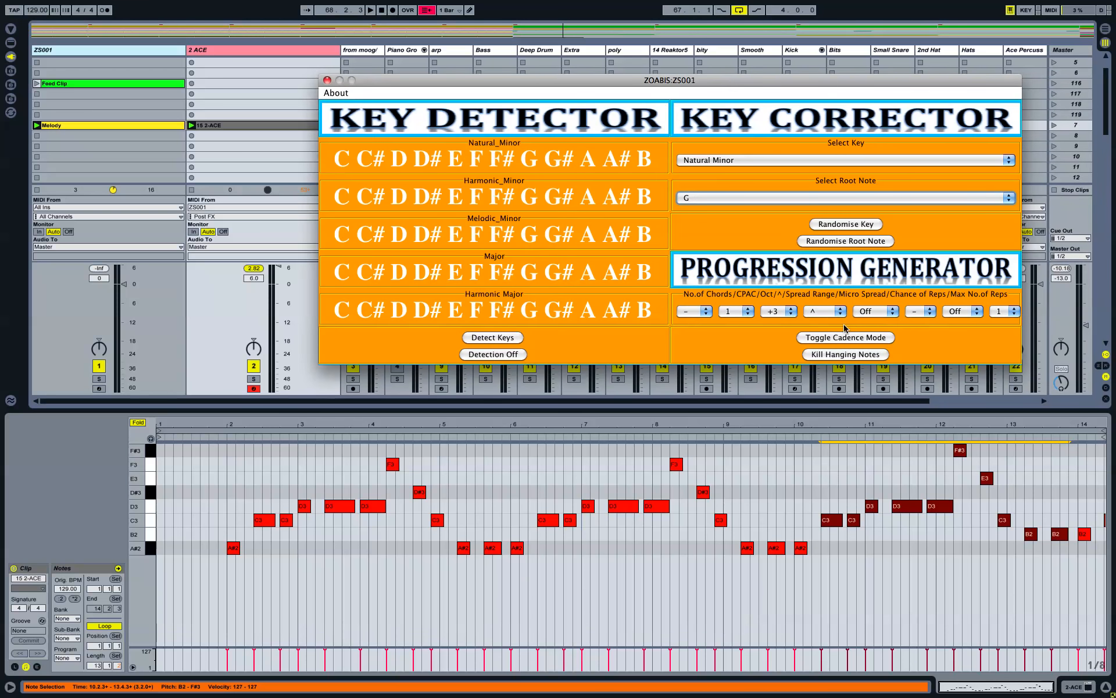
pyautogui.click(222, 125)
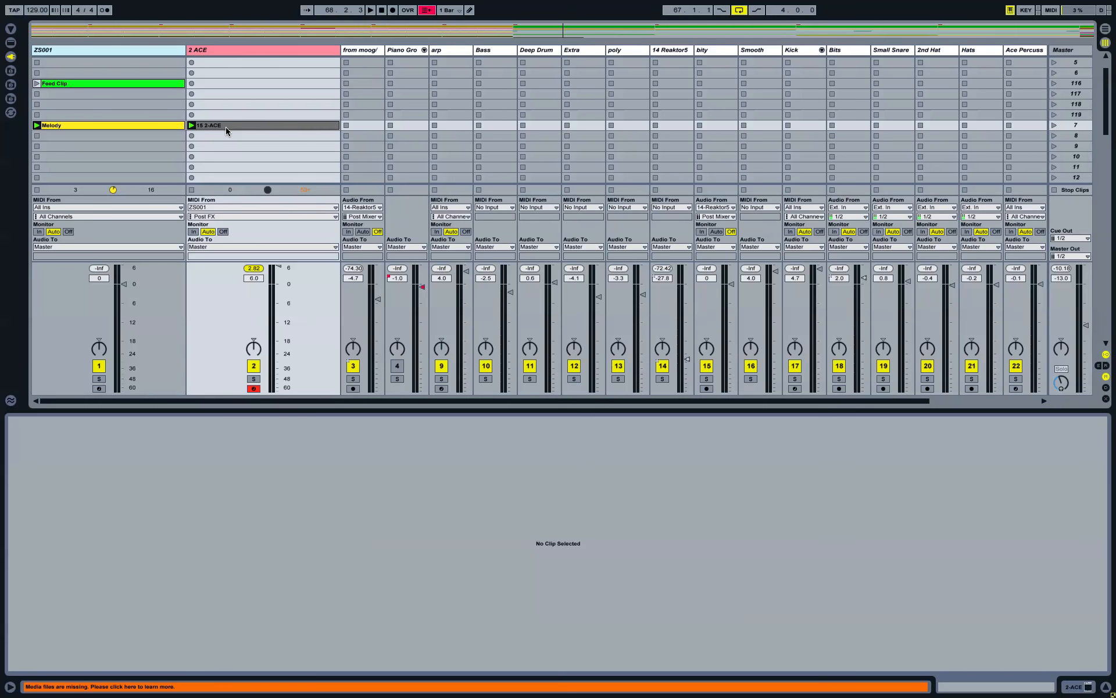
# Step: Delete the 15 2-ACE clip from the 2 ACE track and show the Feed Clip's notes
pyautogui.click(230, 127)
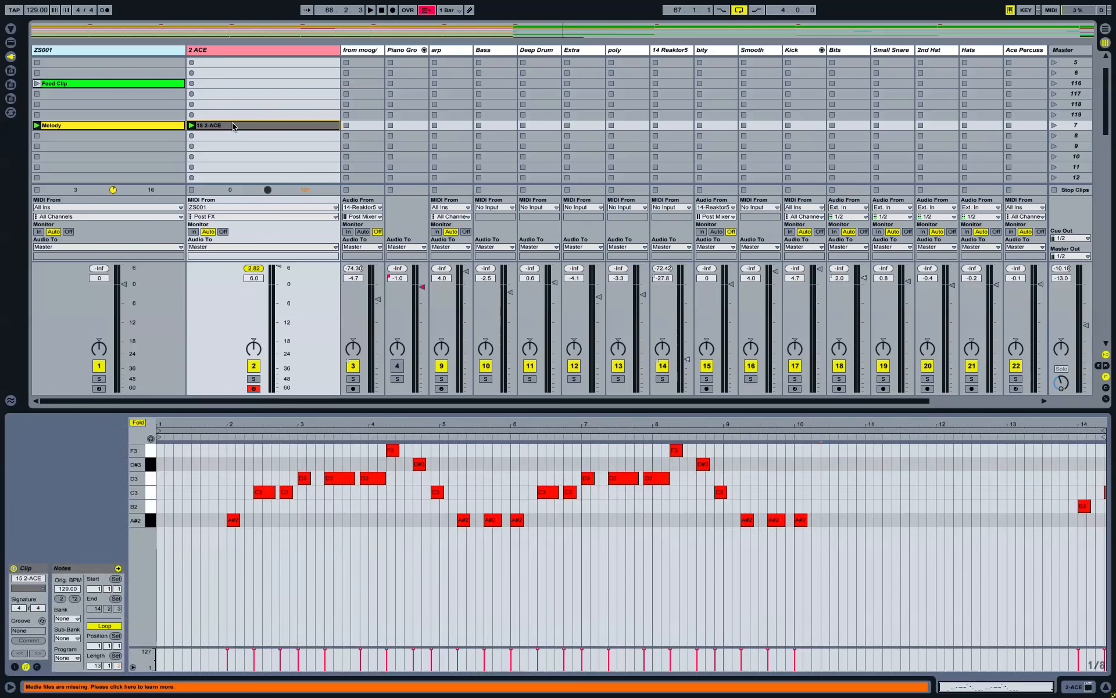
pyautogui.press('Delete')
pyautogui.click(129, 49)
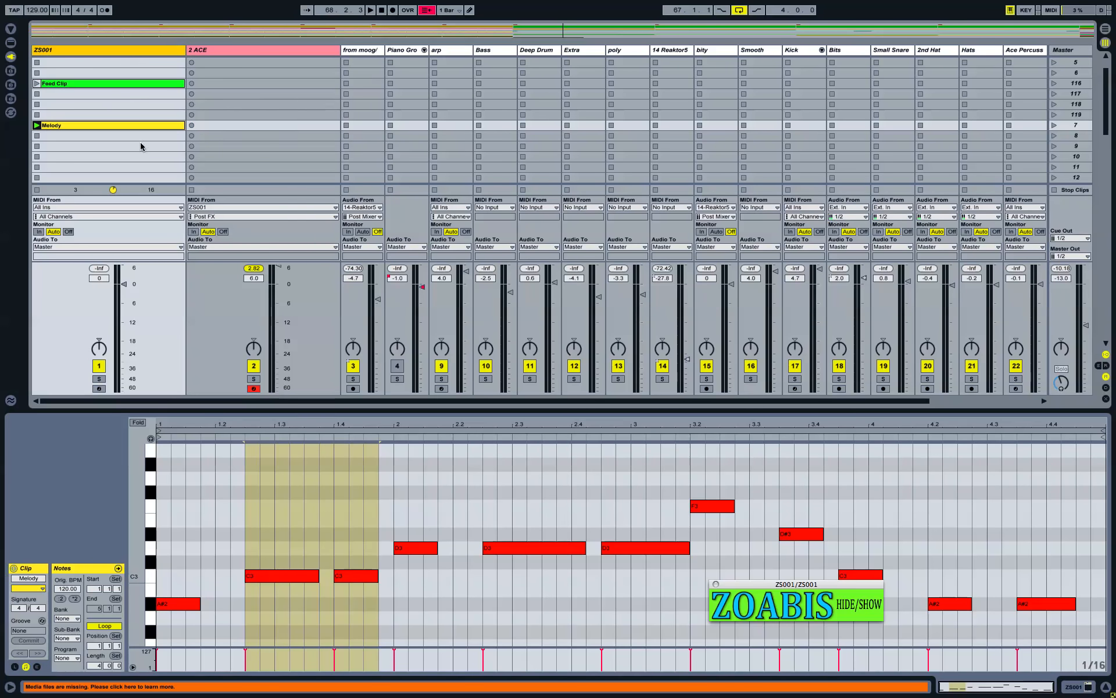
pyautogui.scroll(3, 141, 146)
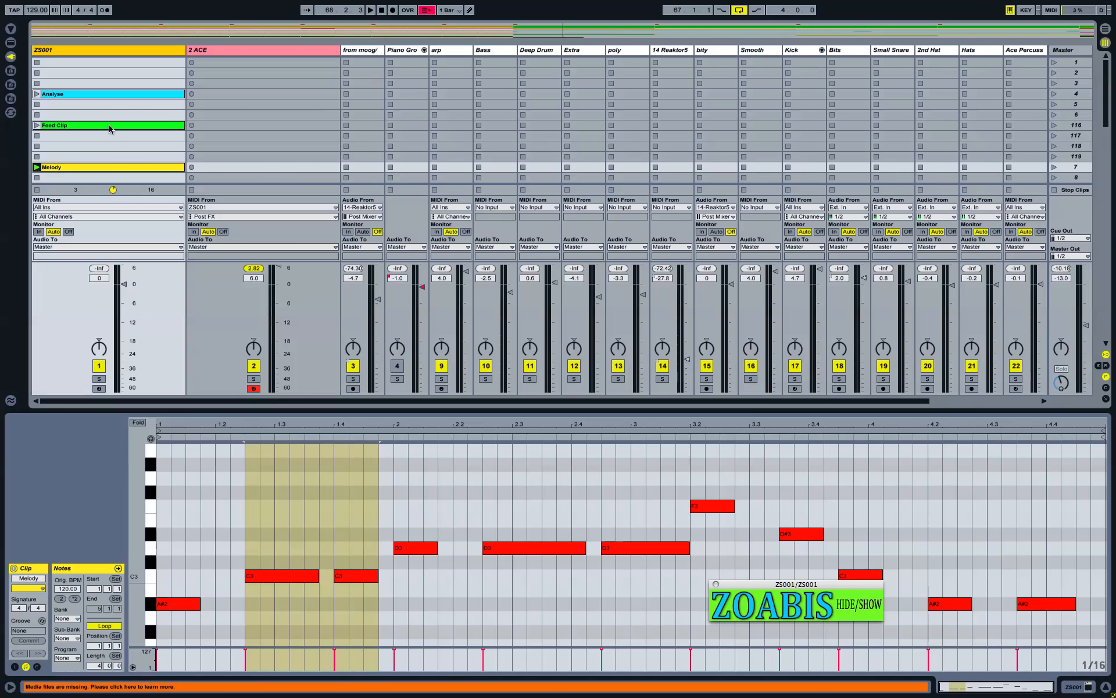
pyautogui.click(109, 125)
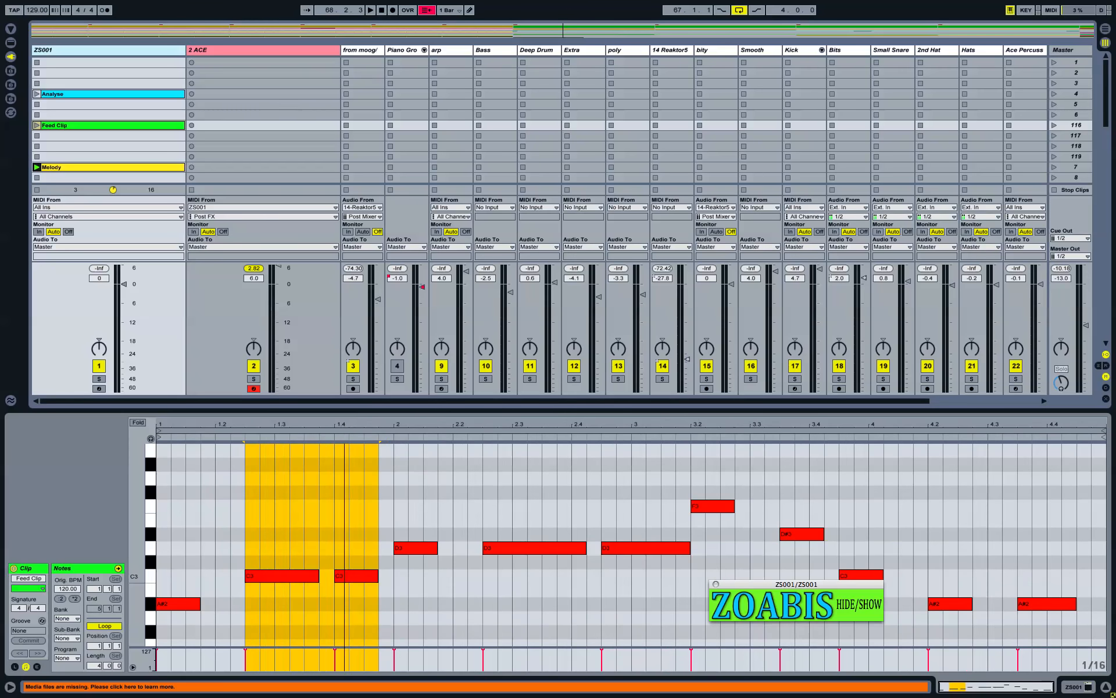
# Step: Enlarge the piano roll and lower the two C3 and three D3 notes to A#2
pyautogui.moveTo(371, 412); pyautogui.dragTo(370, 297)
pyautogui.moveTo(259, 381); pyautogui.dragTo(351, 496)
pyautogui.press('Down')
pyautogui.press('Down')
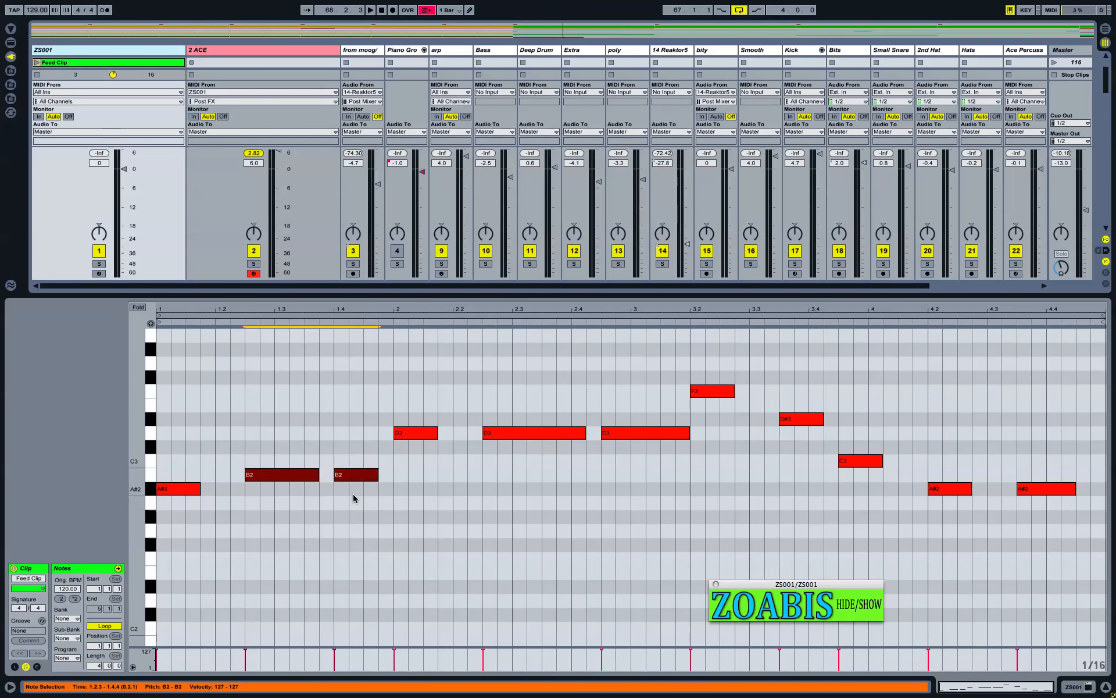
pyautogui.click(402, 377)
pyautogui.moveTo(406, 399); pyautogui.dragTo(610, 497)
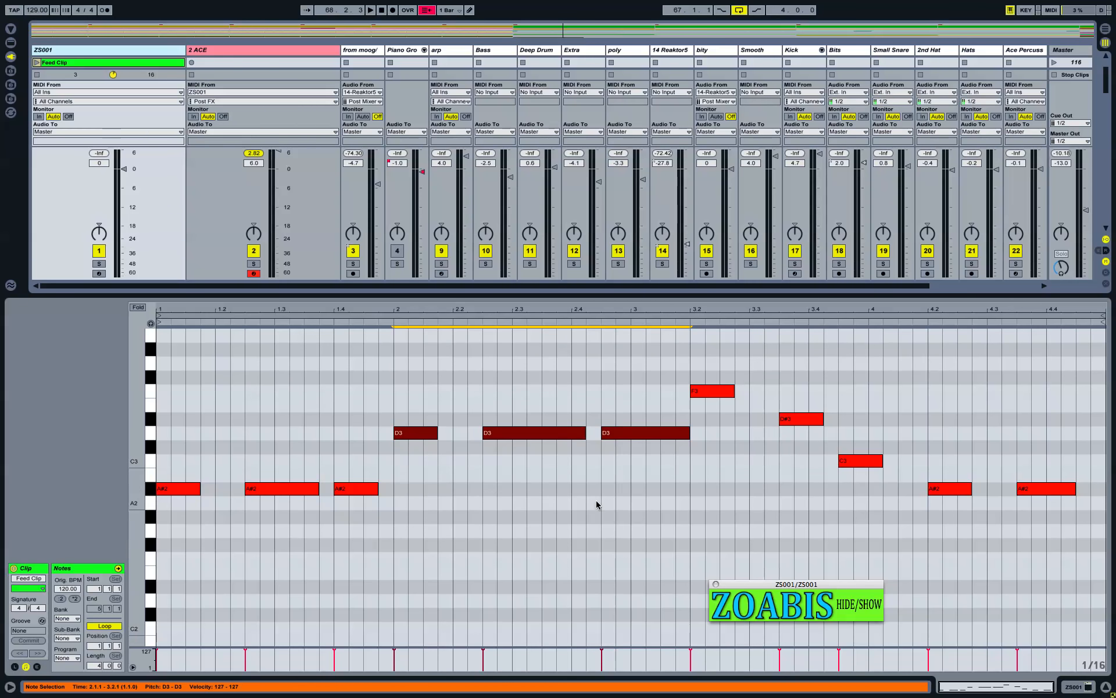
pyautogui.press('Down')
pyautogui.press('Down')
pyautogui.press('Down')
pyautogui.press('Down')
# Step: Lower the F3 note and the C3 note near bar 3.4 to A#2, then set the root to G
pyautogui.moveTo(722, 358); pyautogui.dragTo(810, 419)
pyautogui.press('Down')
pyautogui.press('Down')
pyautogui.press('Down')
pyautogui.press('Down')
pyautogui.press('Down')
pyautogui.press('Down')
pyautogui.press('Down')
pyautogui.press('Down')
pyautogui.press('Down')
pyautogui.press('Down')
pyautogui.press('Down')
pyautogui.press('Down')
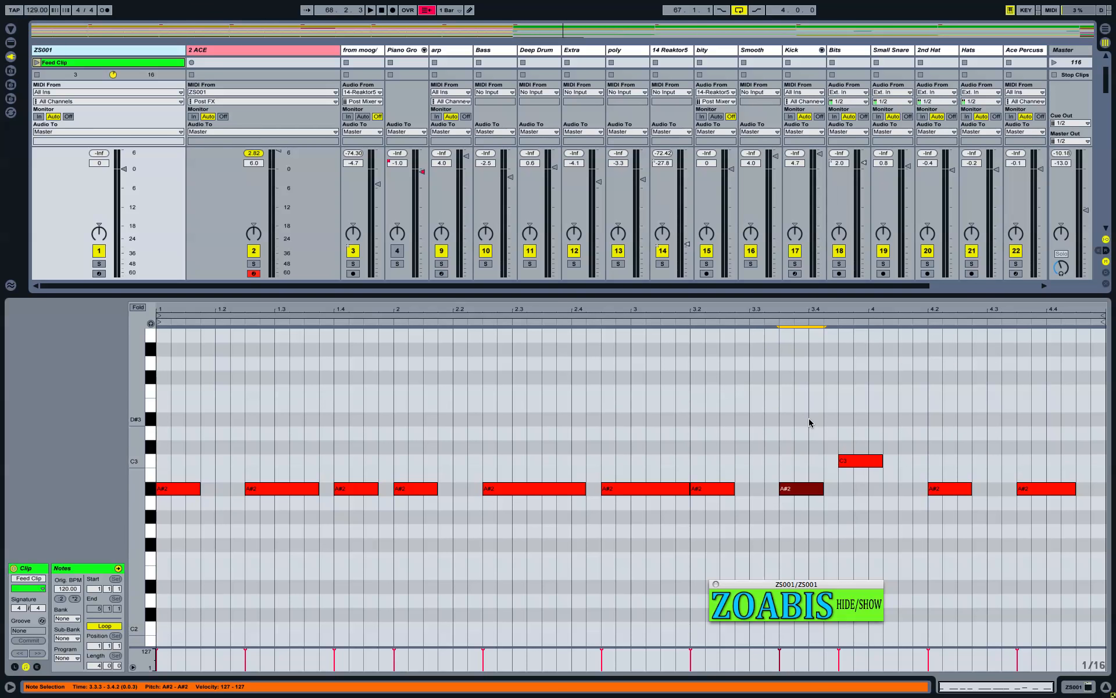
pyautogui.click(858, 463)
pyautogui.press('Down')
pyautogui.press('Down')
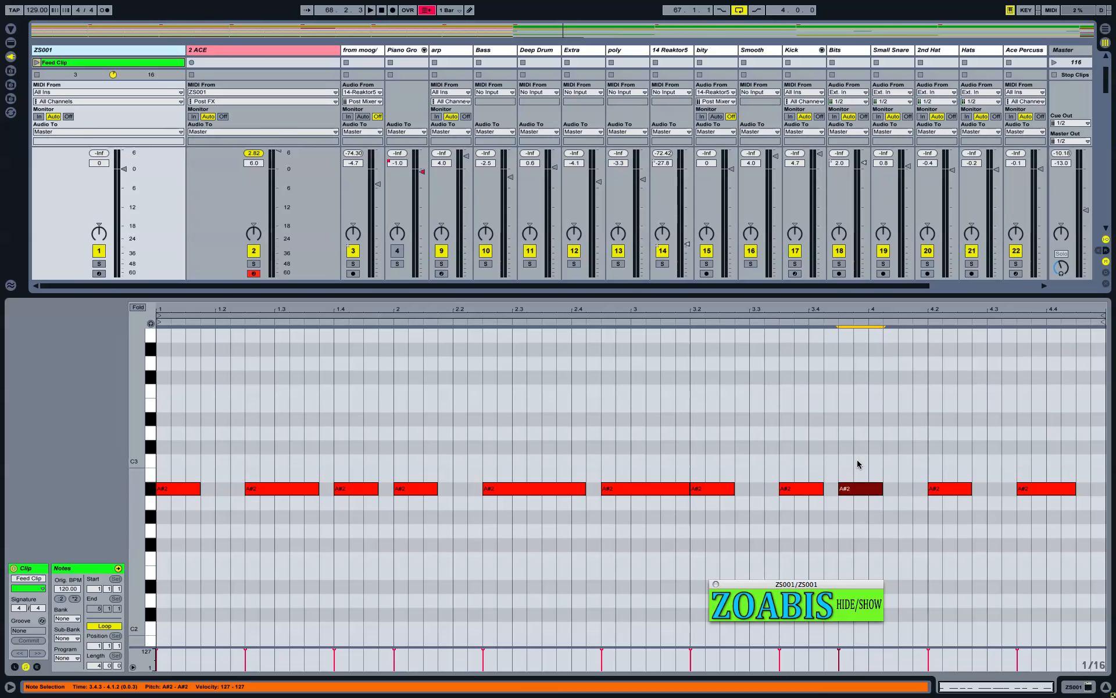
pyautogui.moveTo(683, 196); pyautogui.dragTo(710, 392)
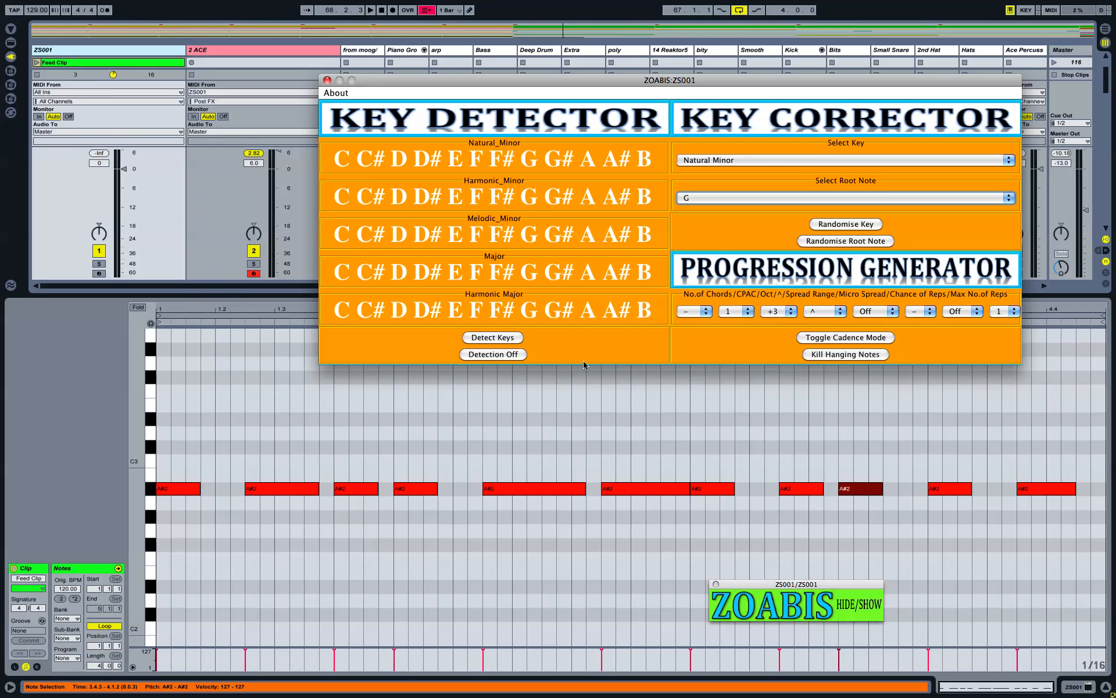
# Step: Enlarge the session area to show all clip slots and stop the Melody clip on ZS001
pyautogui.click(239, 294)
pyautogui.moveTo(240, 295); pyautogui.dragTo(240, 400)
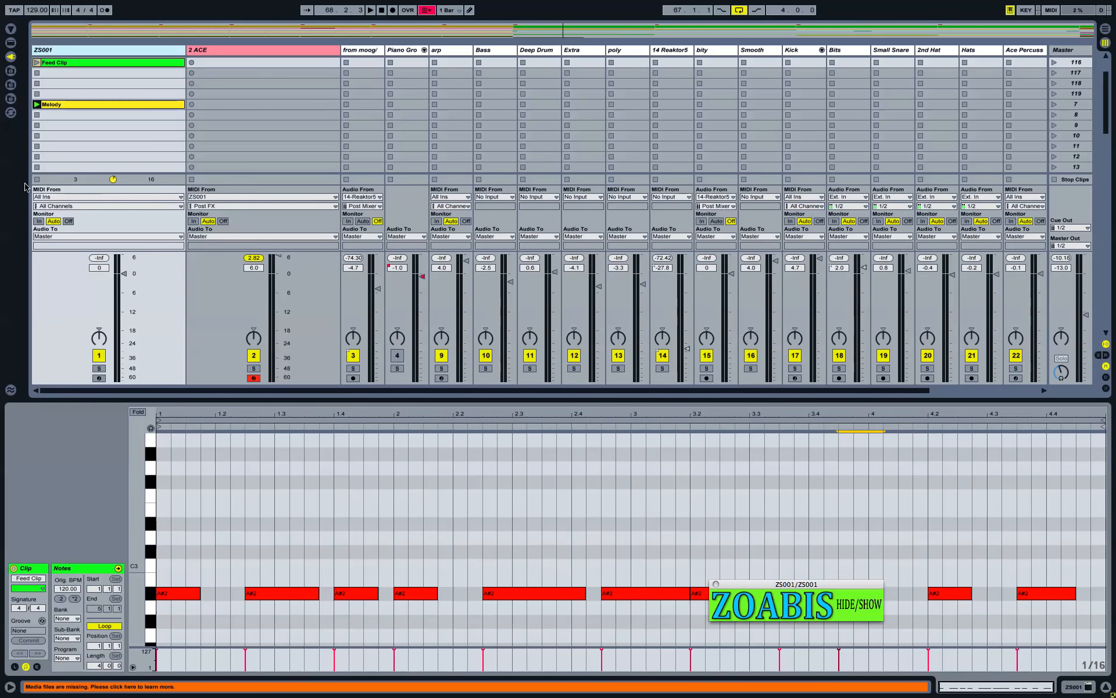
pyautogui.click(37, 179)
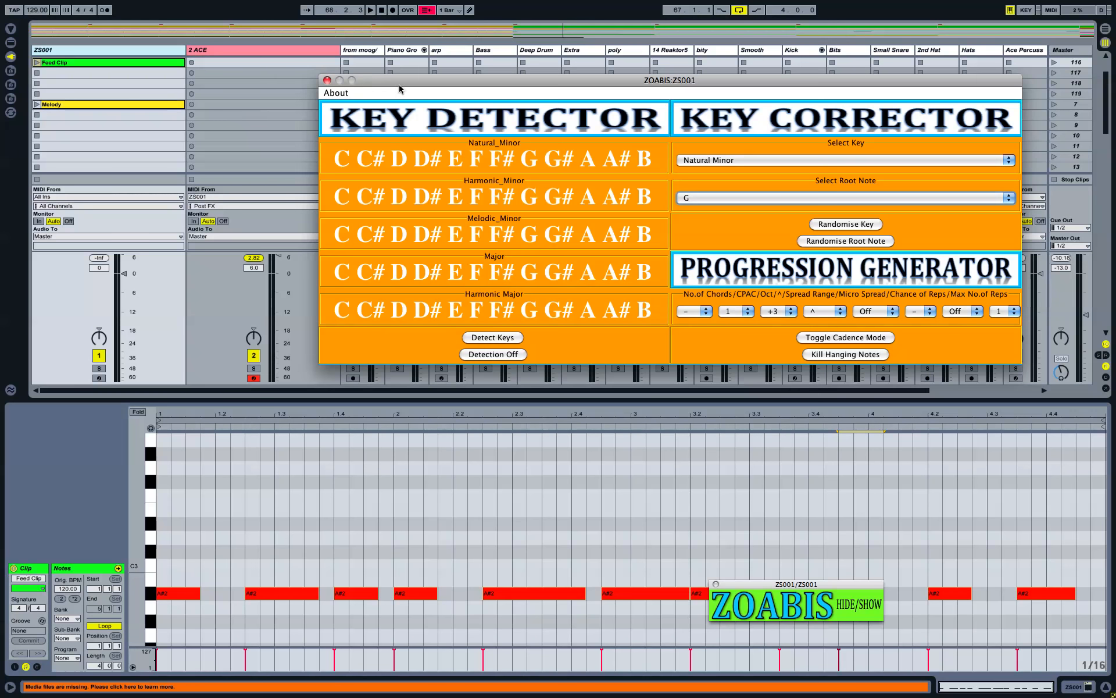
# Step: Set ZOABIS's number of chords to 11 and close the device window
pyautogui.click(706, 314)
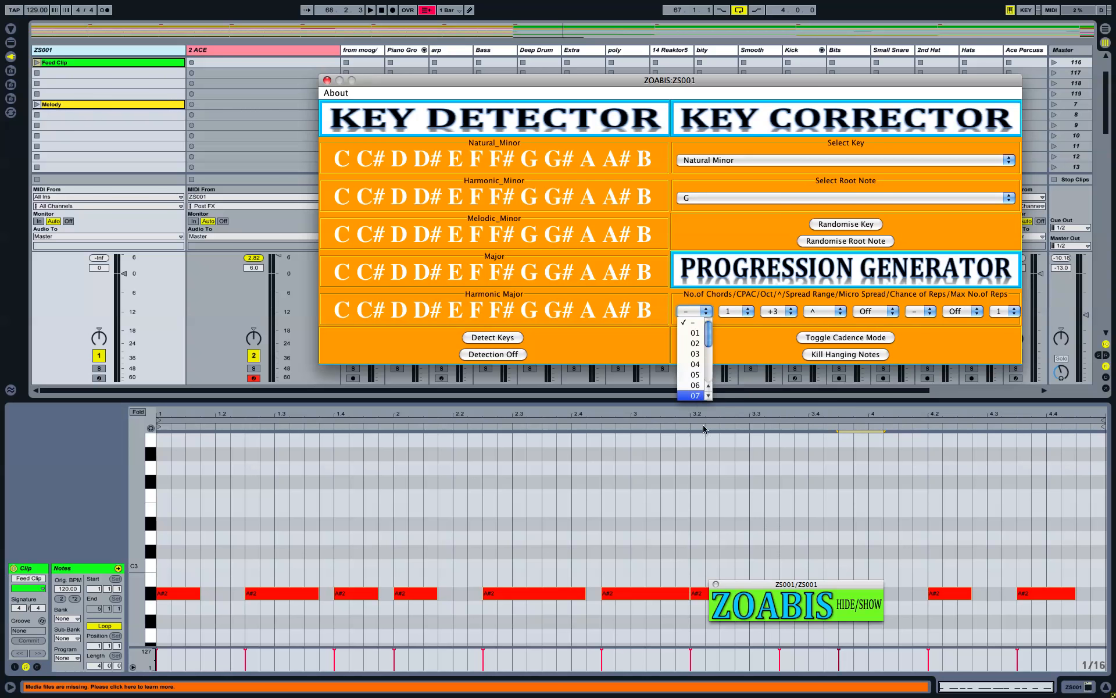
pyautogui.scroll(-1, 705, 390)
pyautogui.click(698, 395)
pyautogui.click(825, 619)
pyautogui.click(825, 620)
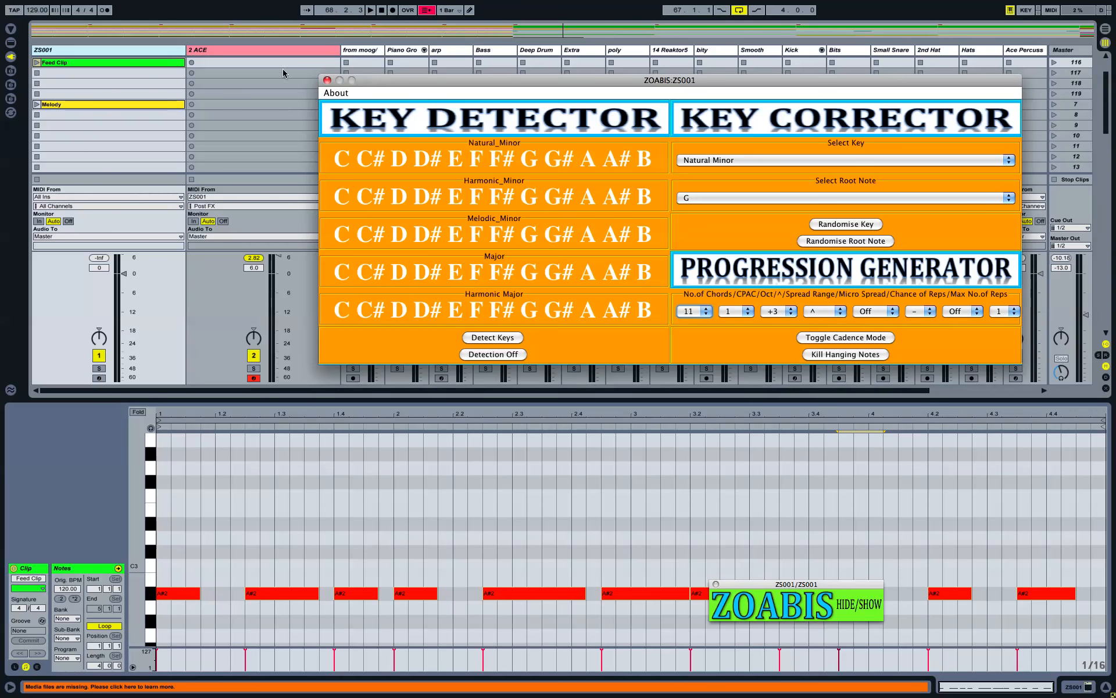
pyautogui.click(112, 67)
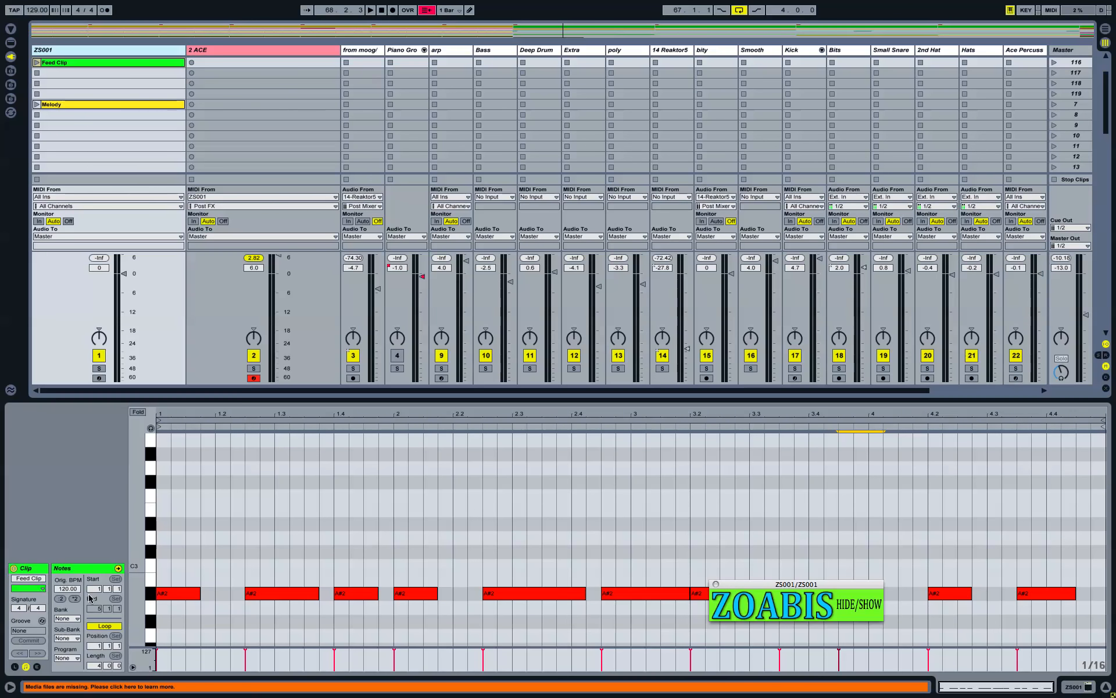
# Step: Record a new 16 2-ACE clip on 2 ACE while Feed Clip plays, then stop
pyautogui.scroll(2, 196, 80)
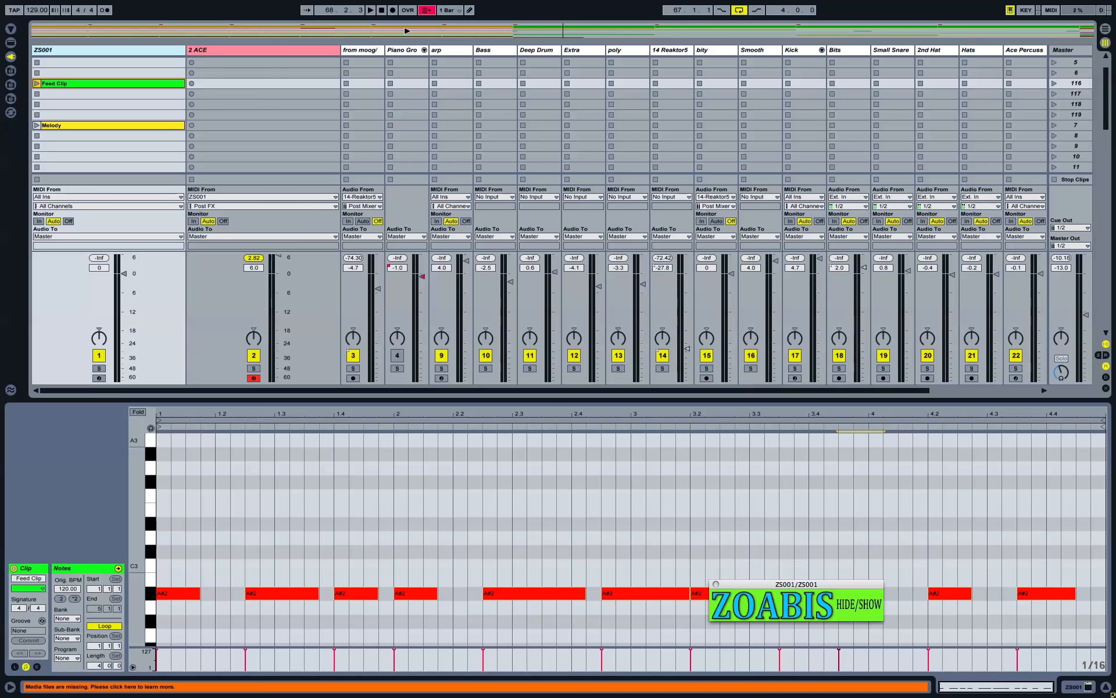
pyautogui.click(191, 83)
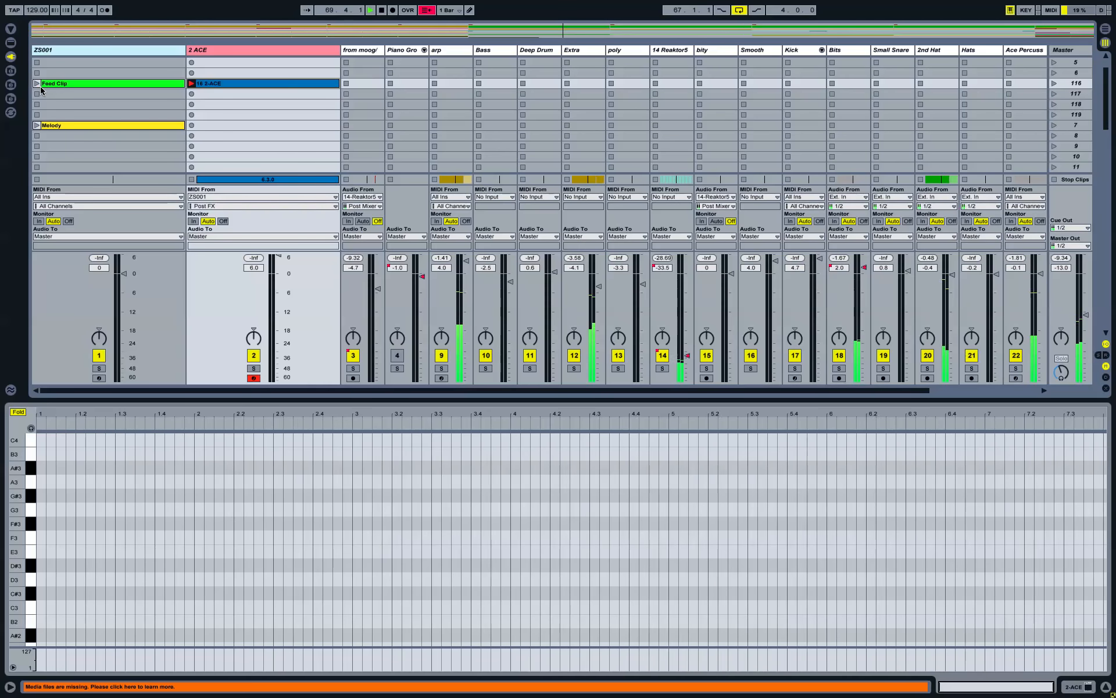
pyautogui.click(109, 85)
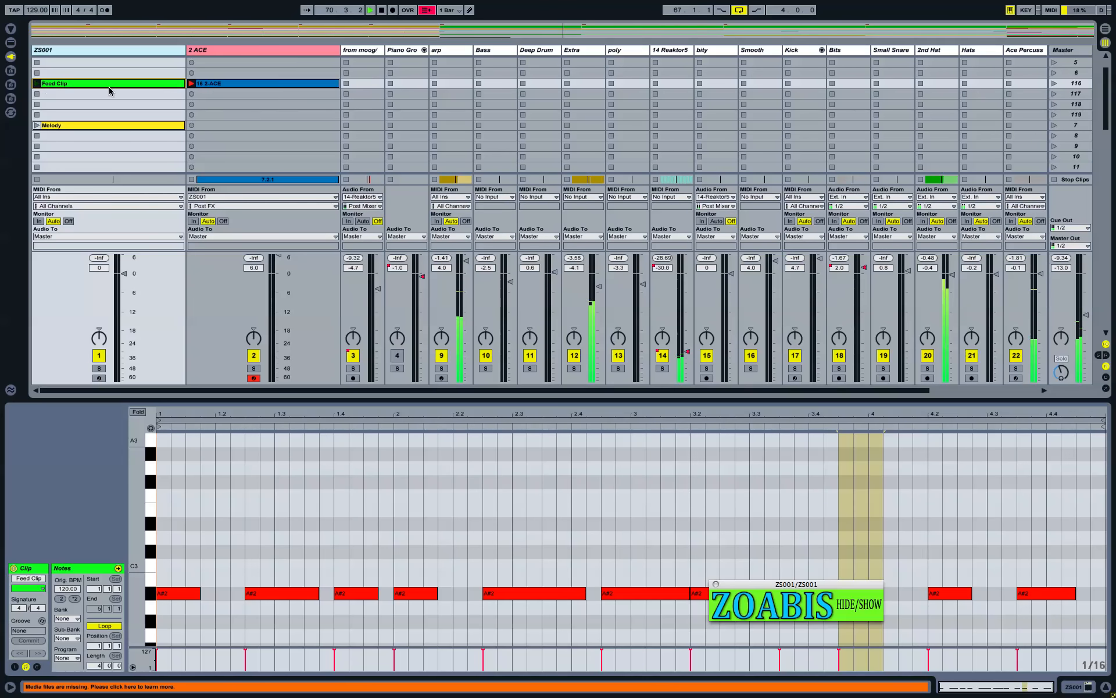
pyautogui.click(210, 85)
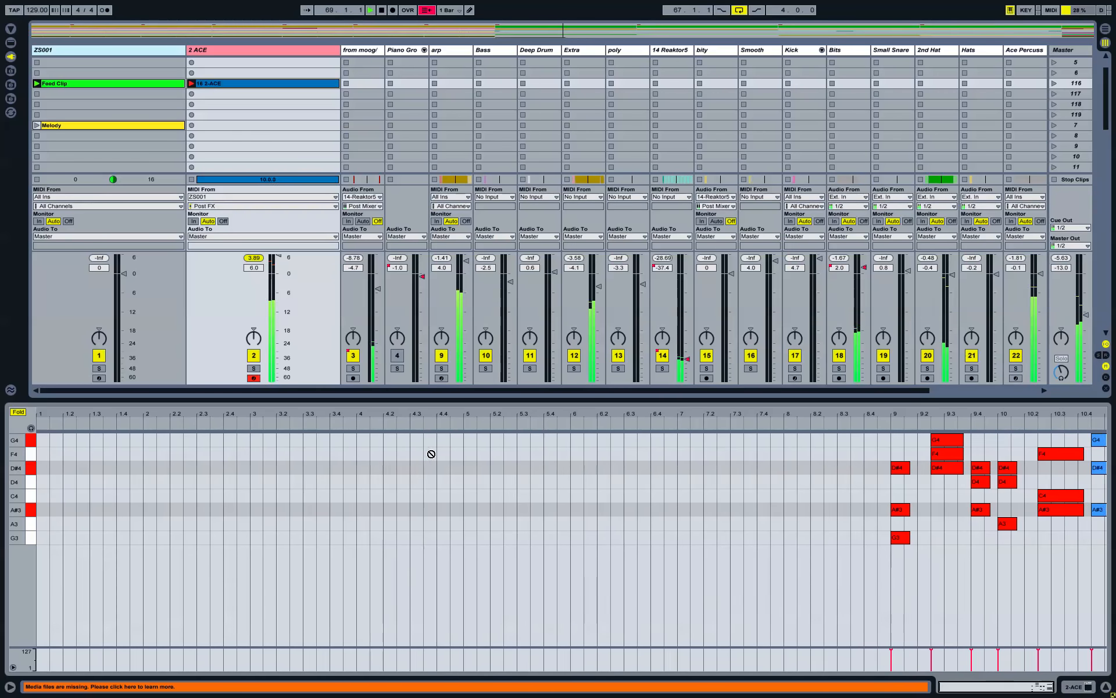
pyautogui.press('XF86AudioRaiseVolume')
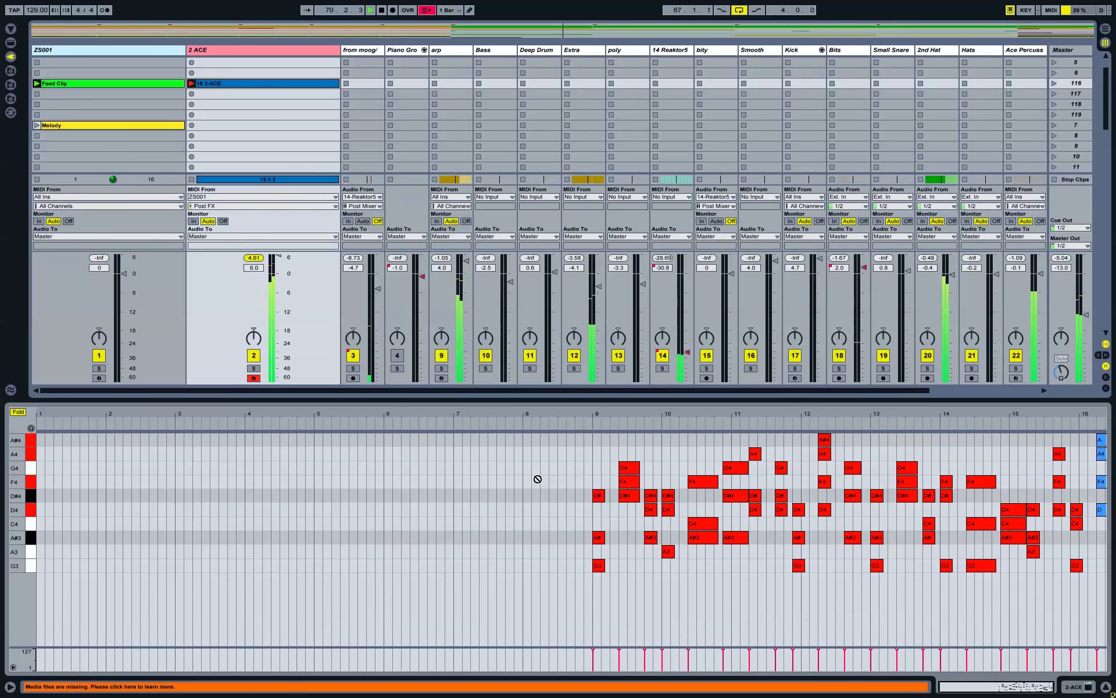
pyautogui.press('space')
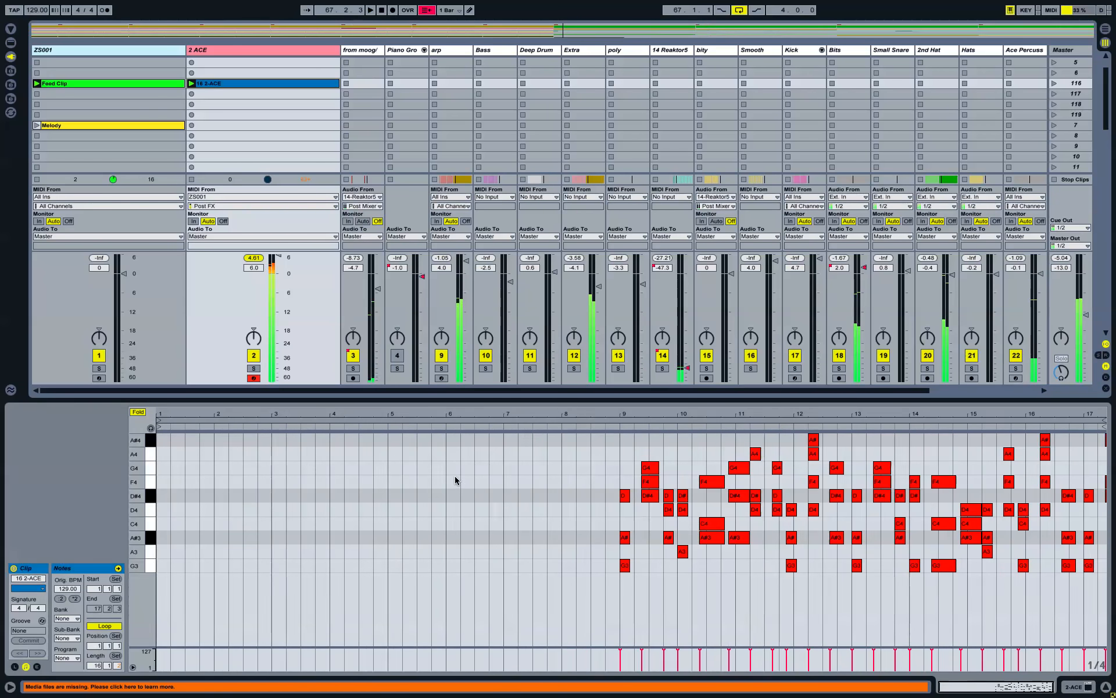
# Step: Loop the 2-ACE clip around its chord notes from bar 9, extending the loop end to bar 13
pyautogui.moveTo(734, 420); pyautogui.dragTo(642, 442)
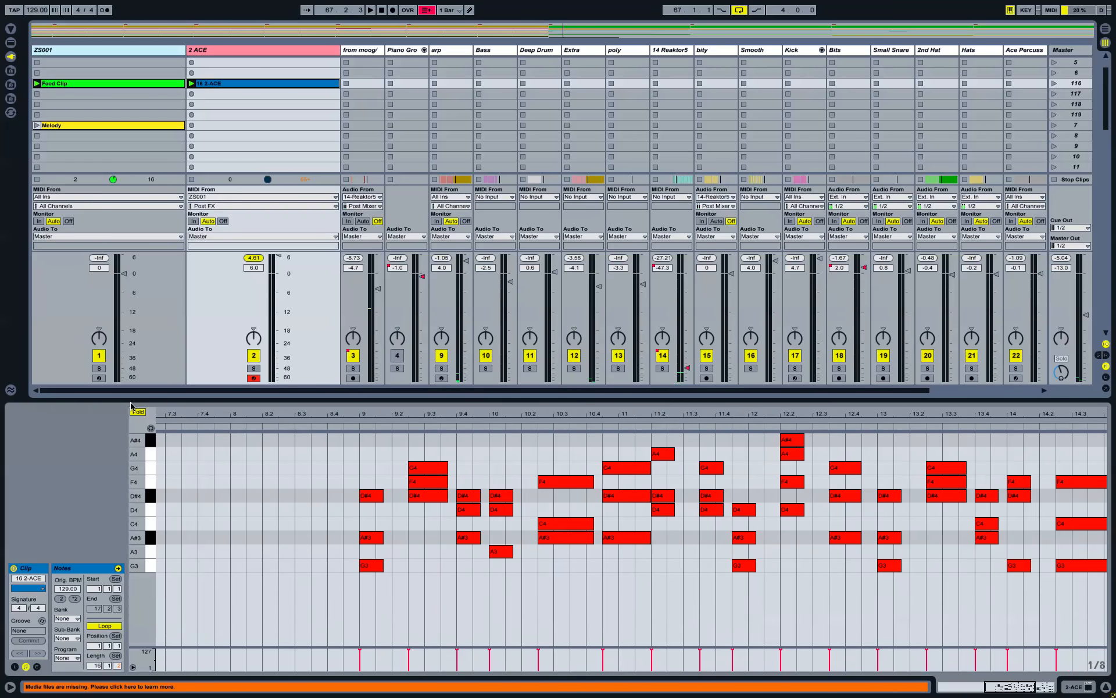
pyautogui.click(138, 411)
pyautogui.scroll(-1, 147, 523)
pyautogui.moveTo(146, 523); pyautogui.dragTo(132, 523)
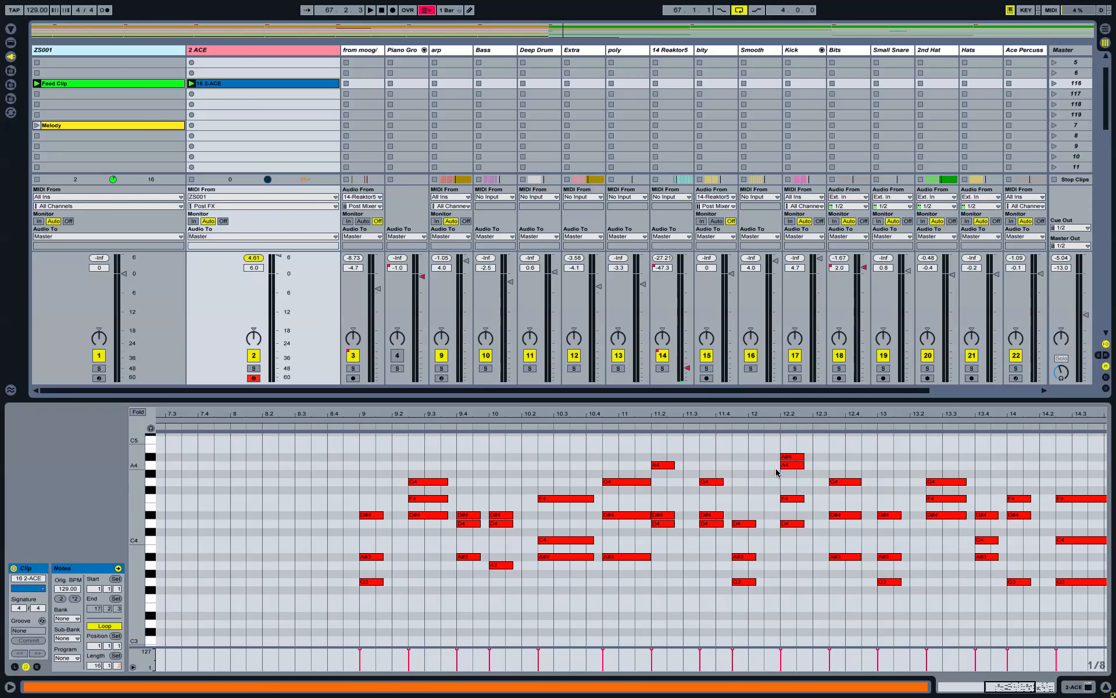
pyautogui.moveTo(372, 447); pyautogui.dragTo(859, 614)
pyautogui.hotkey('ctrl', 'l')
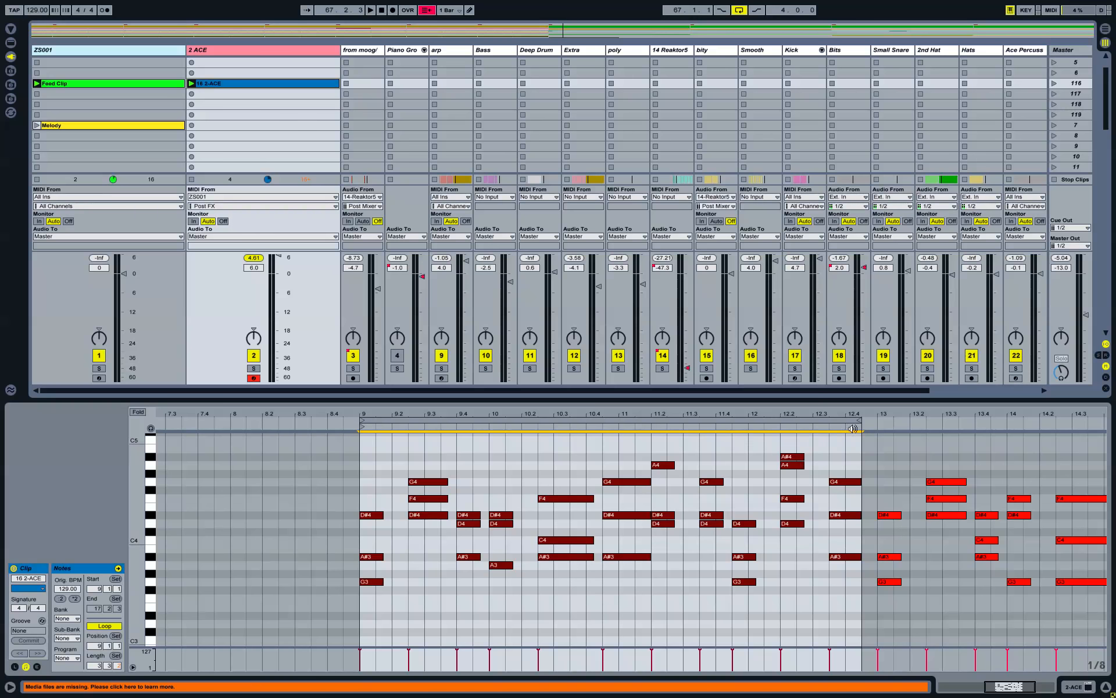
pyautogui.moveTo(864, 428); pyautogui.dragTo(878, 428)
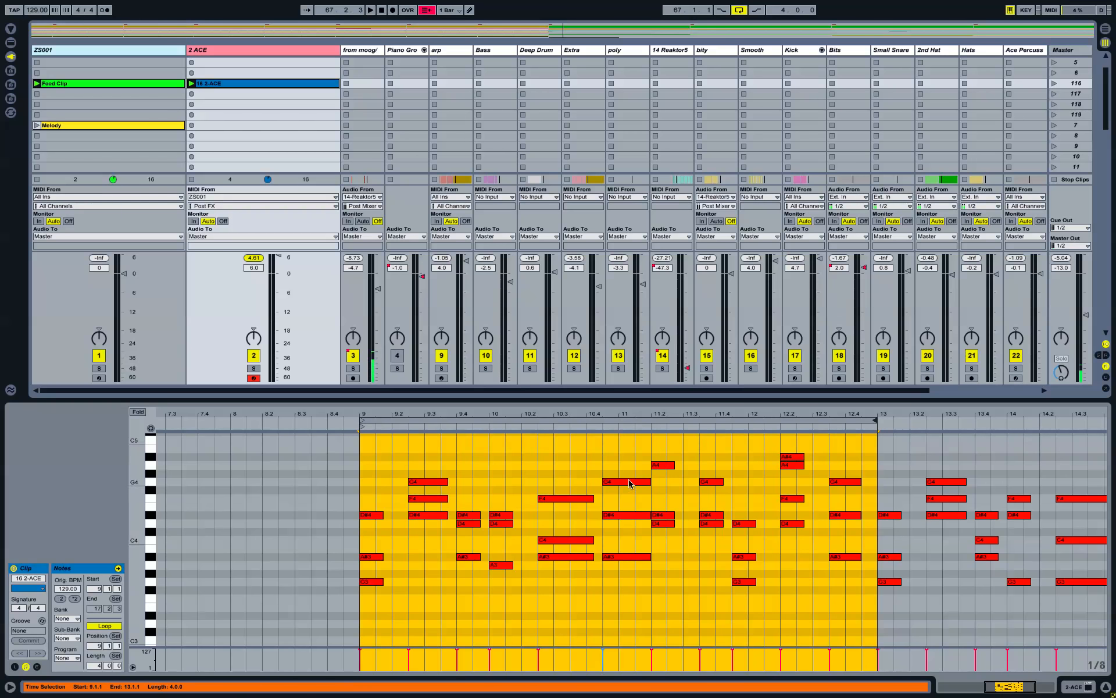
# Step: Zoom into the looped bars 9–13 and inspect the chord notes at 12.3.3
pyautogui.press('z')
pyautogui.moveTo(726, 400); pyautogui.dragTo(728, 327)
pyautogui.click(778, 372)
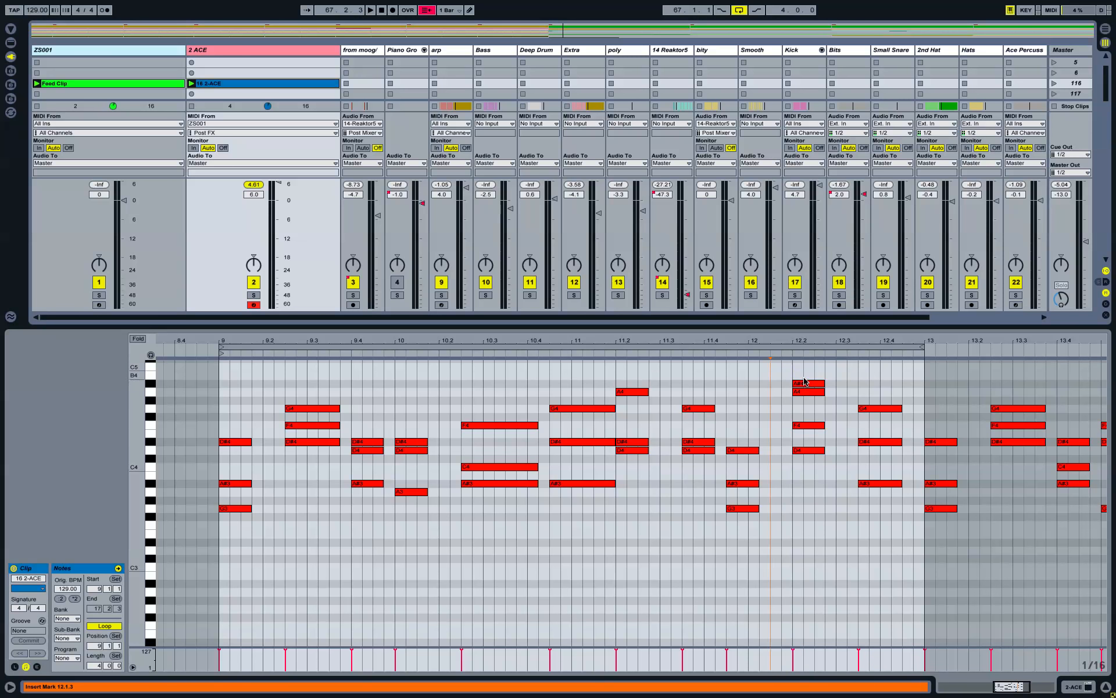
pyautogui.moveTo(882, 398); pyautogui.dragTo(894, 510)
pyautogui.click(839, 479)
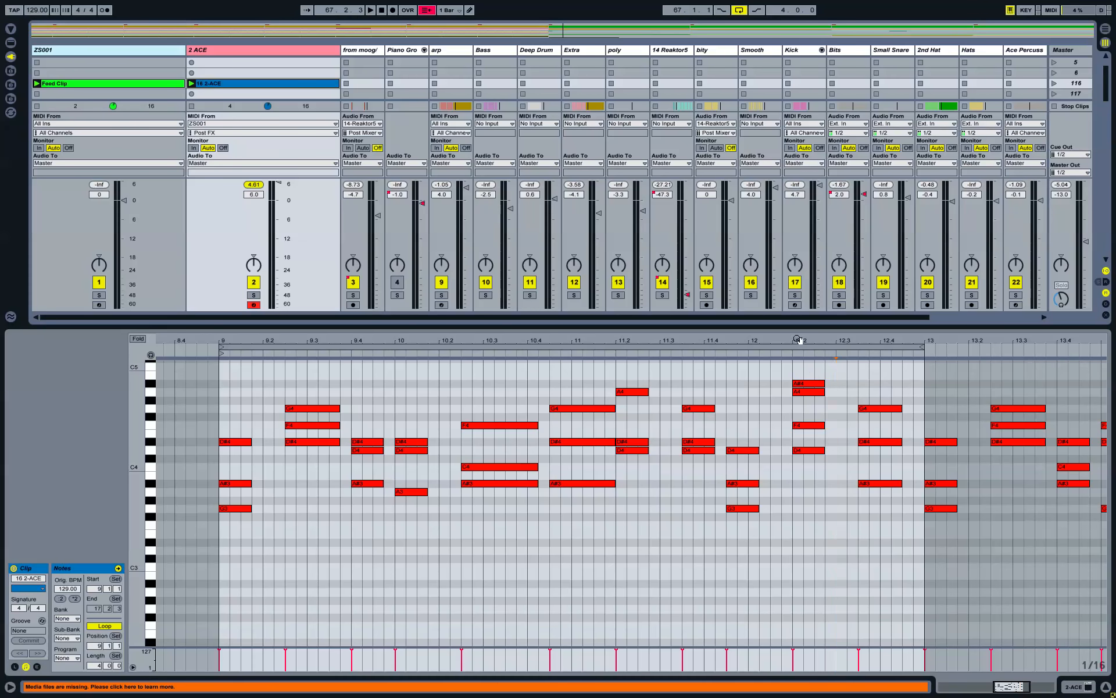
pyautogui.press('-')
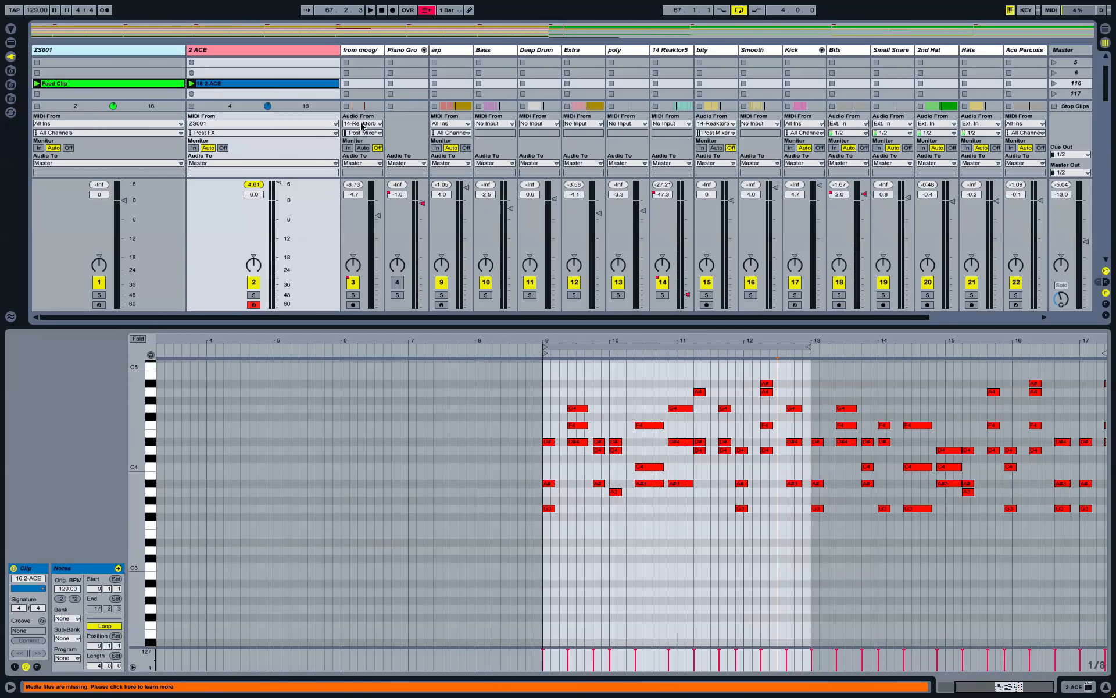
# Step: Shift the loop to bars 13–17 and 17–21, return it to bars 9–13, and reopen ZOABIS
pyautogui.click(791, 347)
pyautogui.press('z')
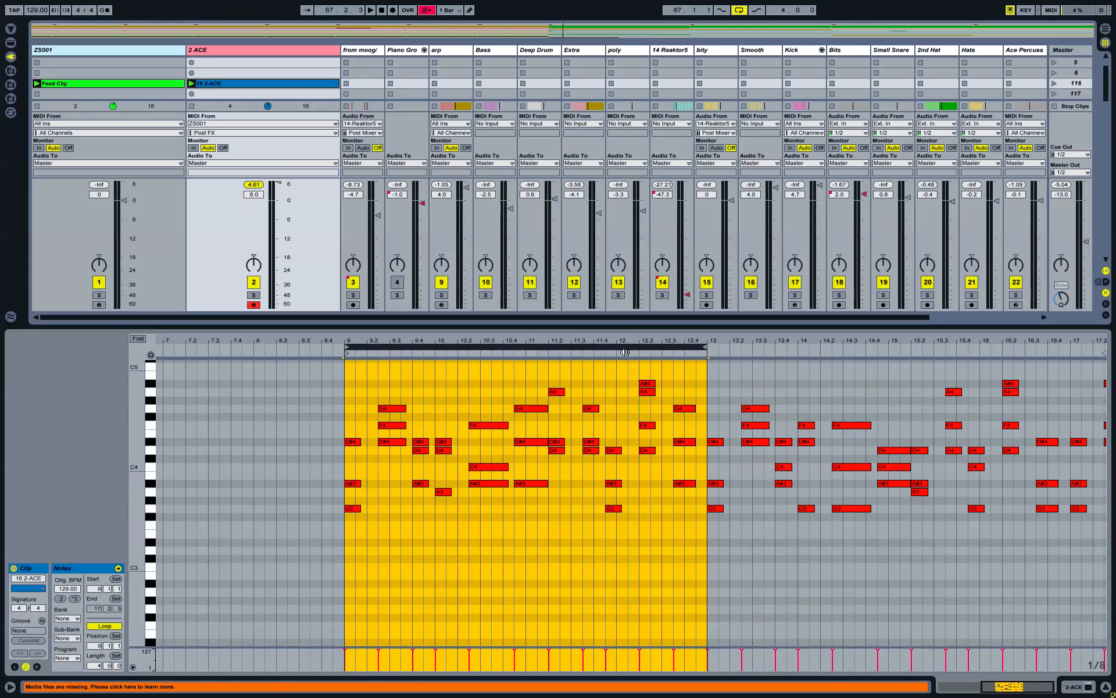
pyautogui.press('+')
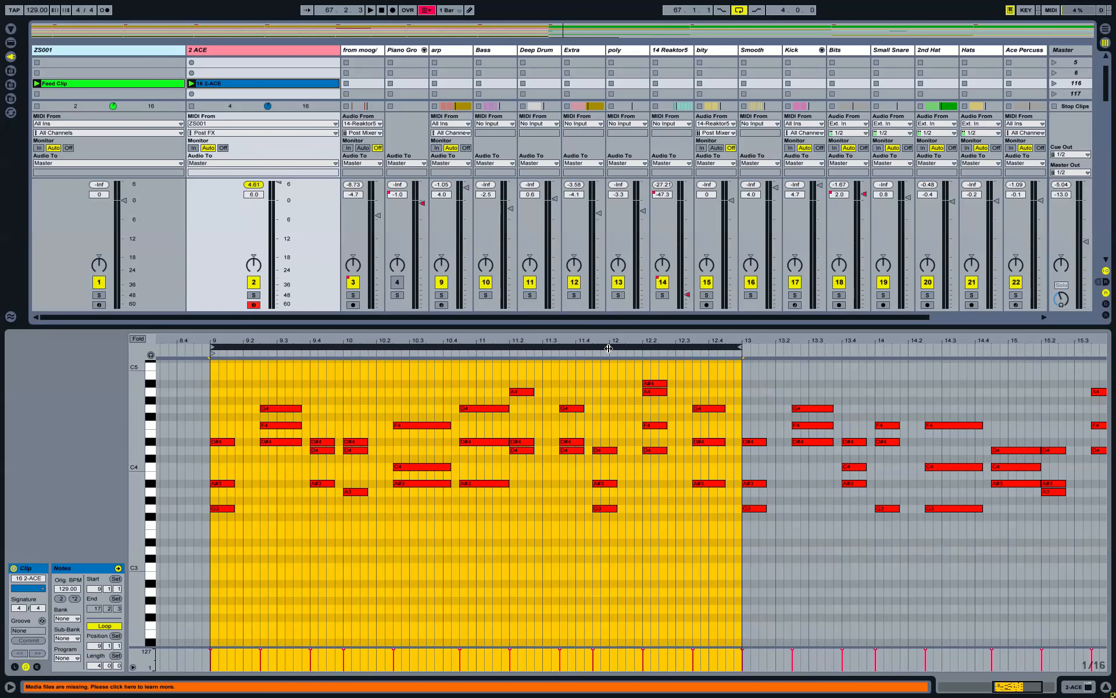
pyautogui.press('Up')
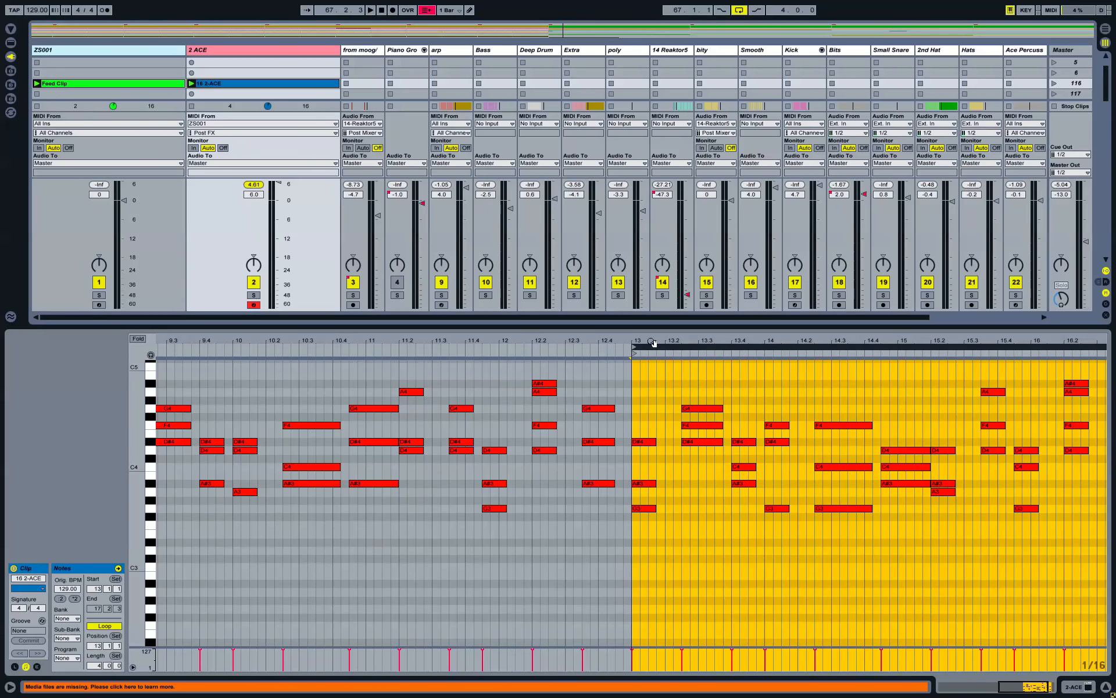
pyautogui.press('-')
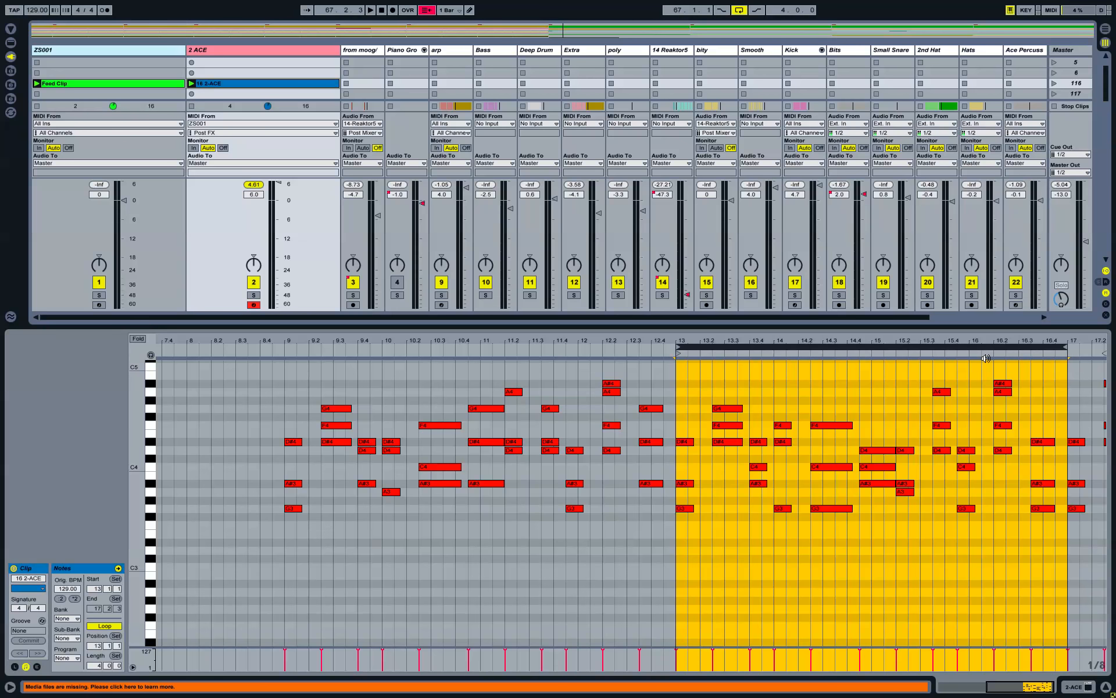
pyautogui.press('Up')
pyautogui.press('Down')
pyautogui.press('Down')
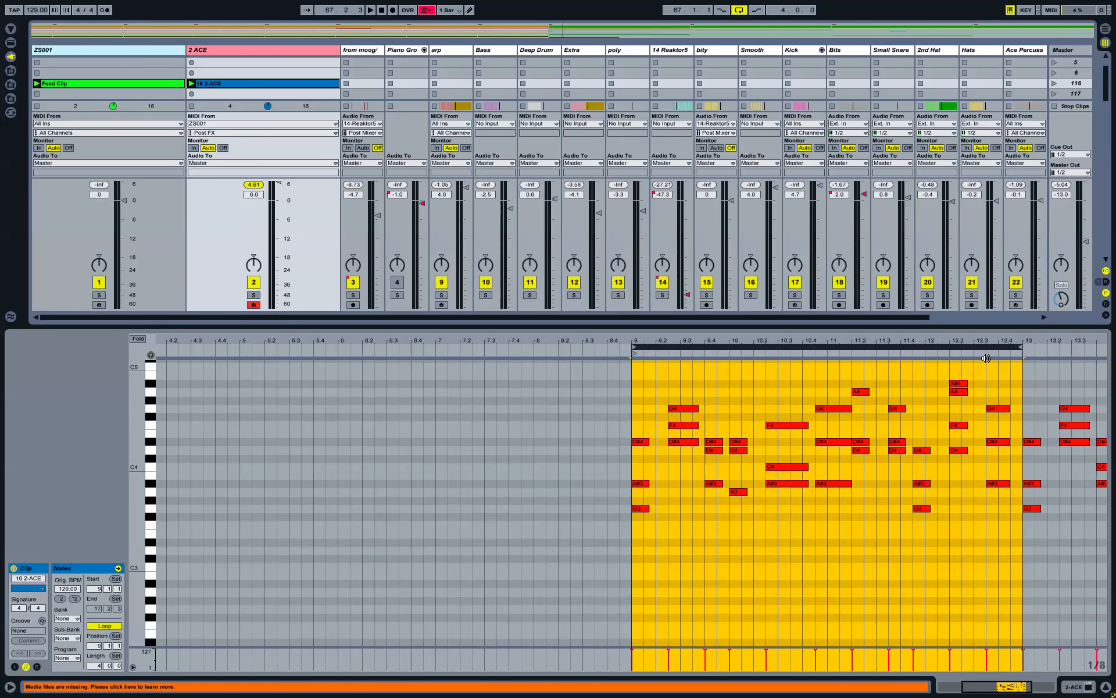
pyautogui.hotkey('ctrl', 'alt', 'p')
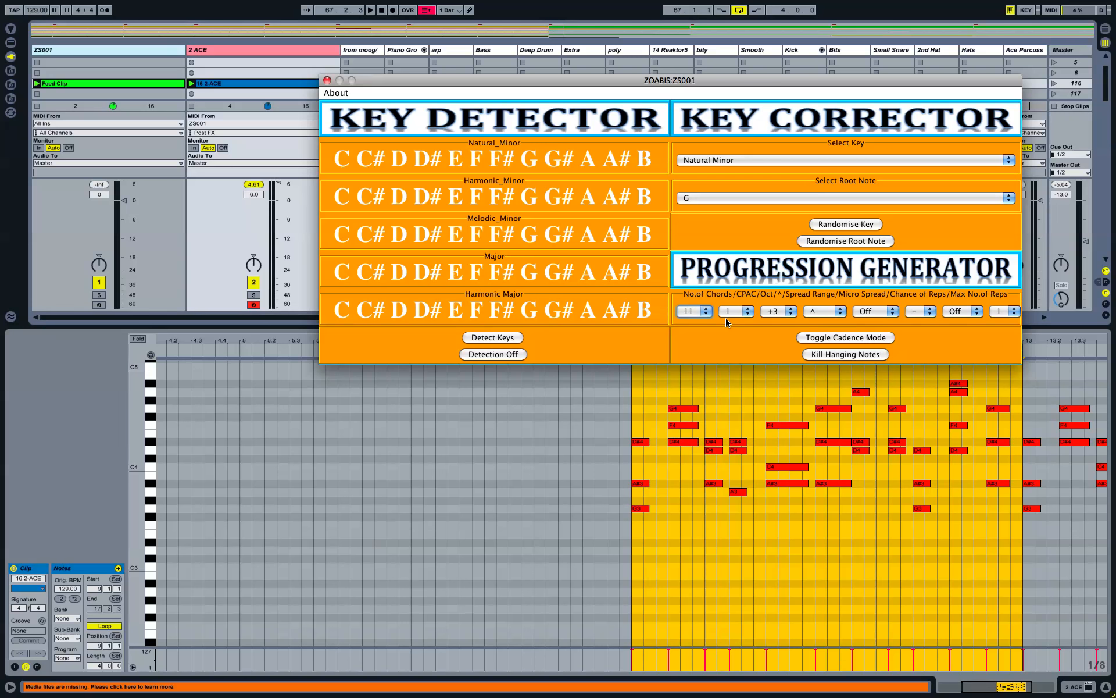
# Step: Set ZOABIS's CPAC value to 4, after trying 2, and close the device window
pyautogui.click(742, 314)
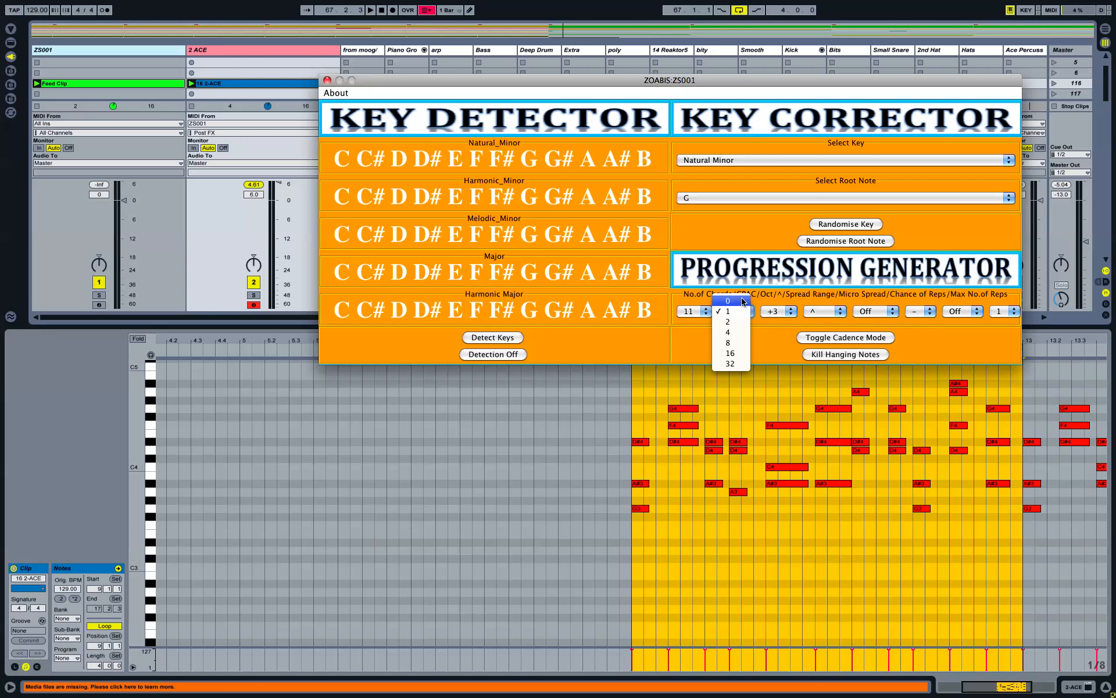
pyautogui.click(735, 294)
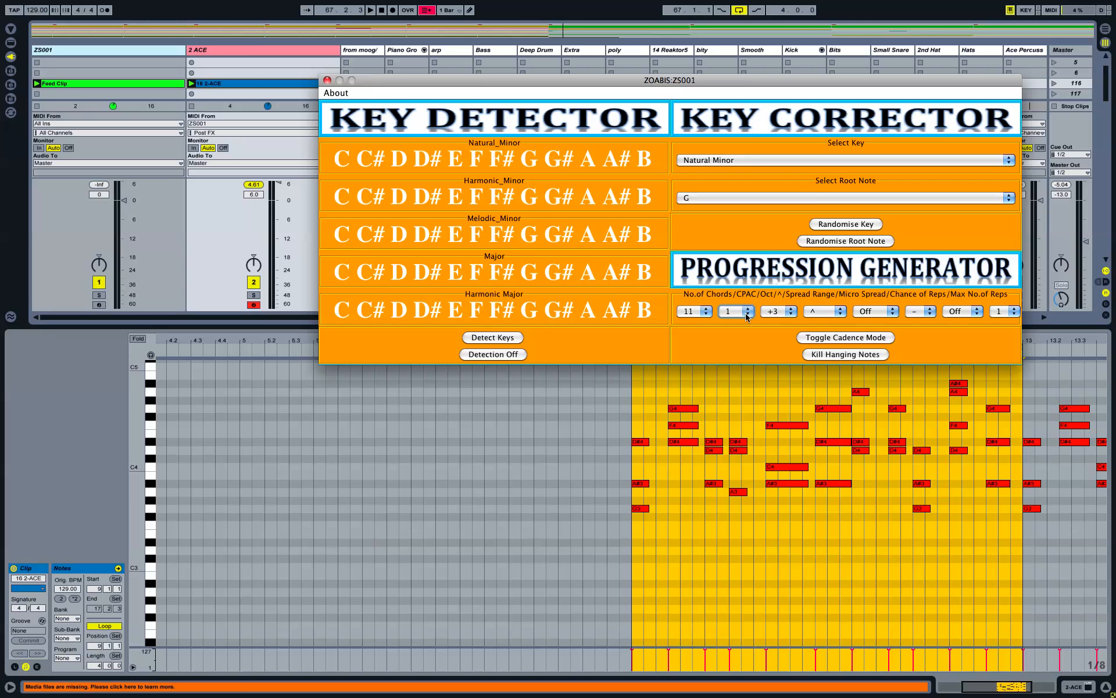
pyautogui.click(748, 317)
pyautogui.click(773, 349)
pyautogui.click(747, 314)
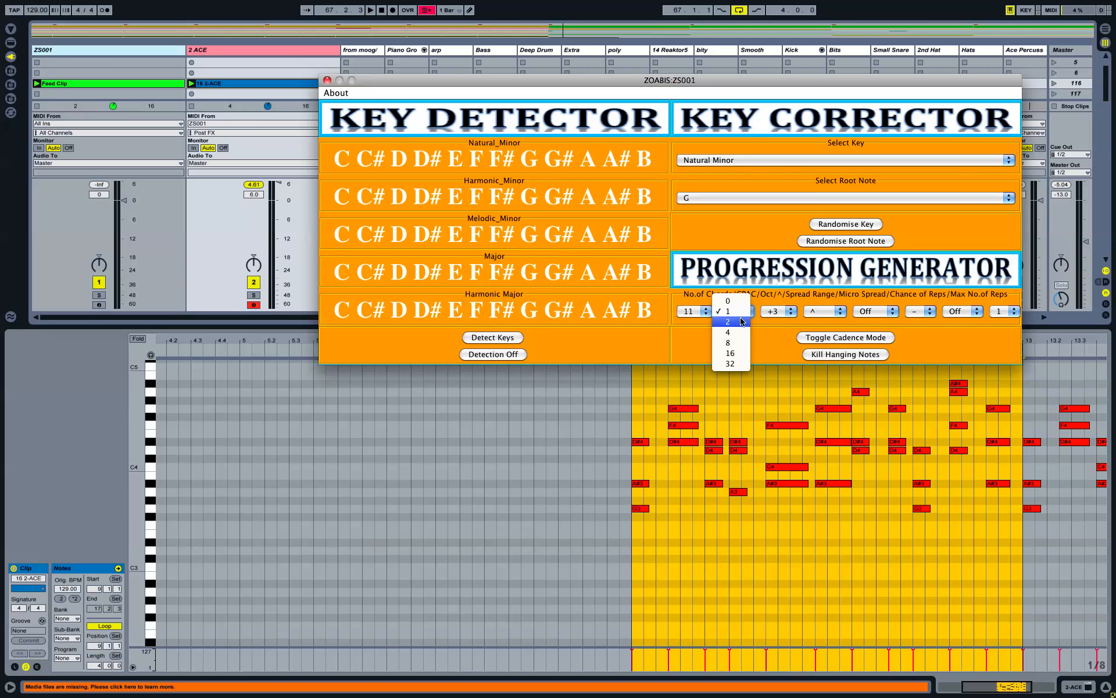
pyautogui.click(737, 322)
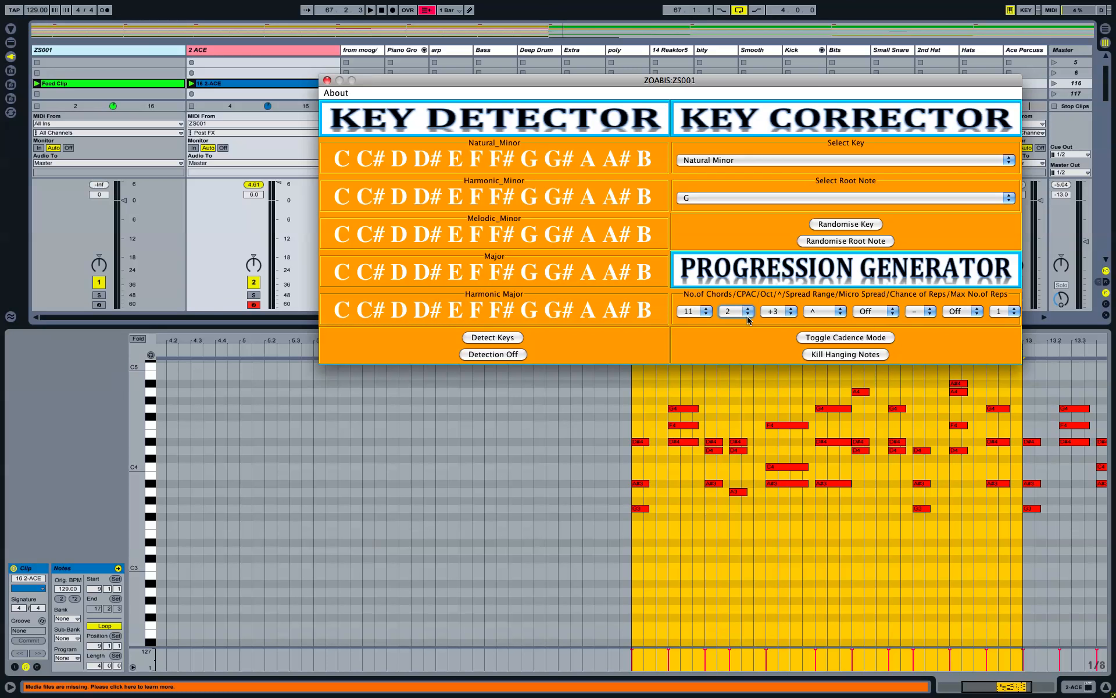
pyautogui.click(748, 313)
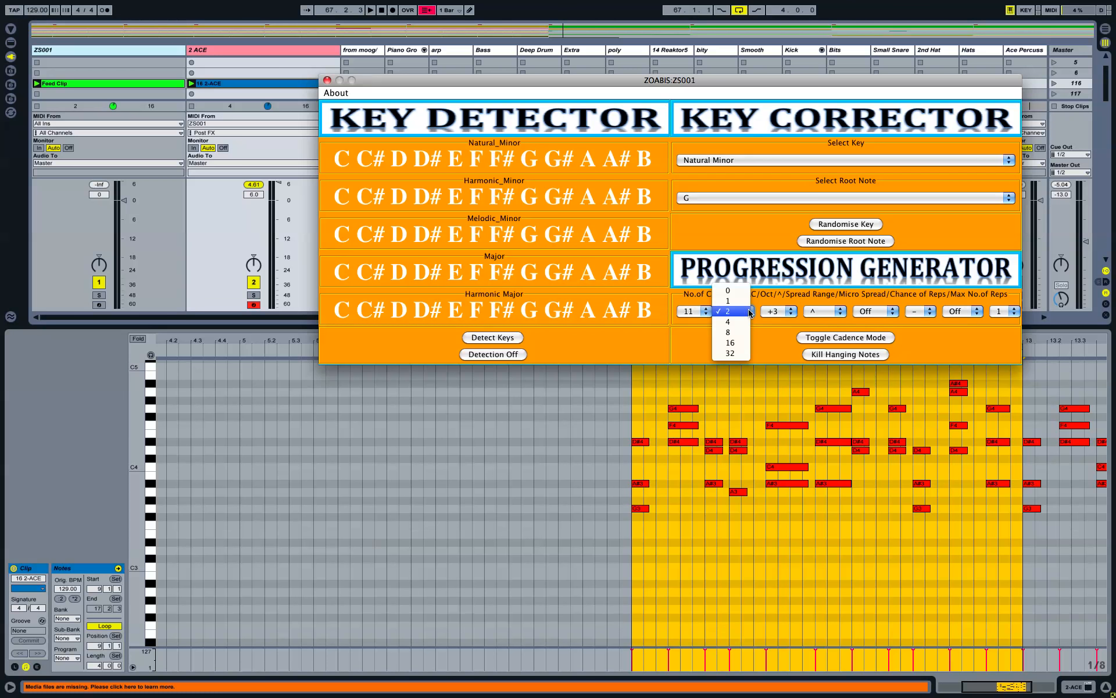
pyautogui.click(746, 321)
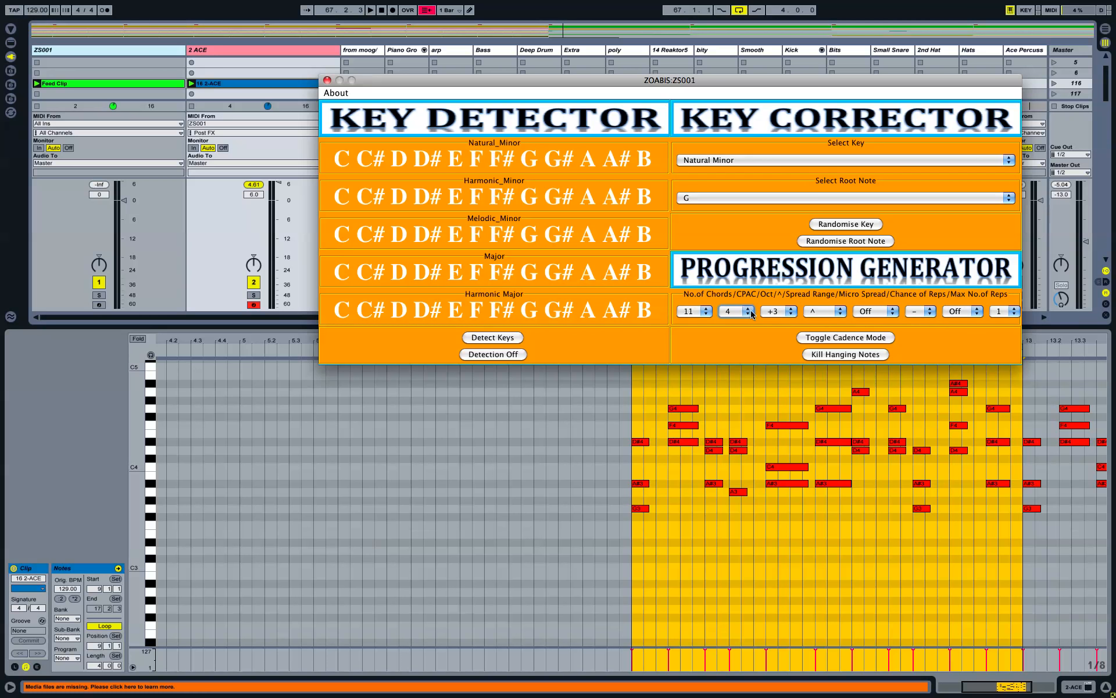
pyautogui.click(744, 385)
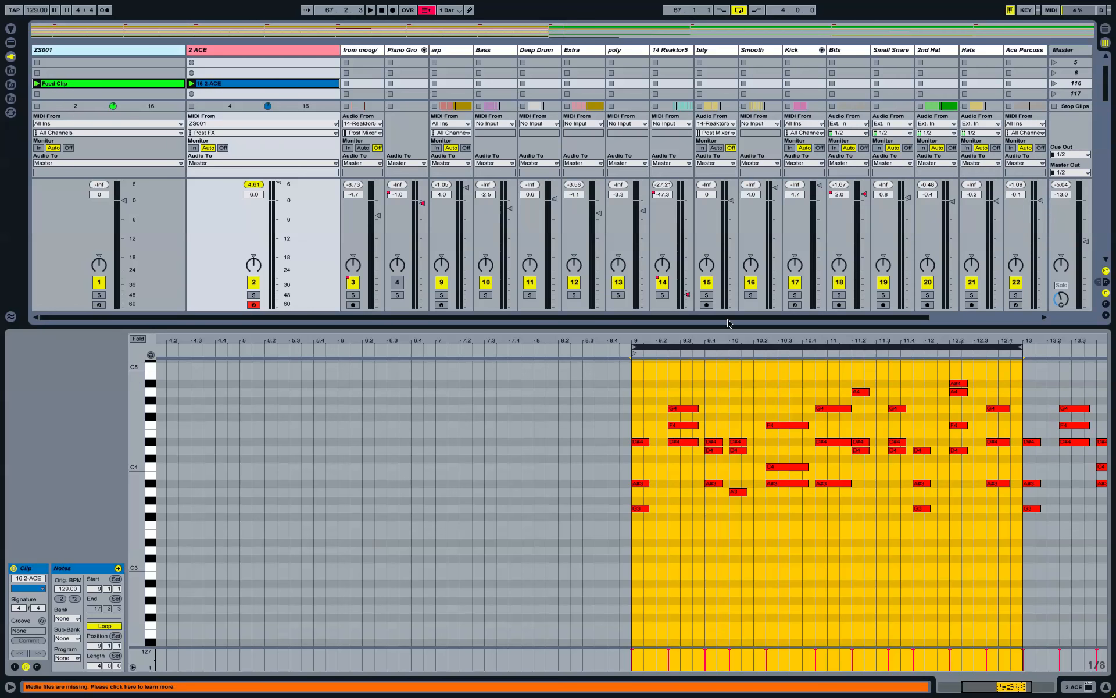
# Step: Record a new 17 2-ACE chord clip on 2 ACE and inspect its A#4 note near bar 15
pyautogui.click(191, 94)
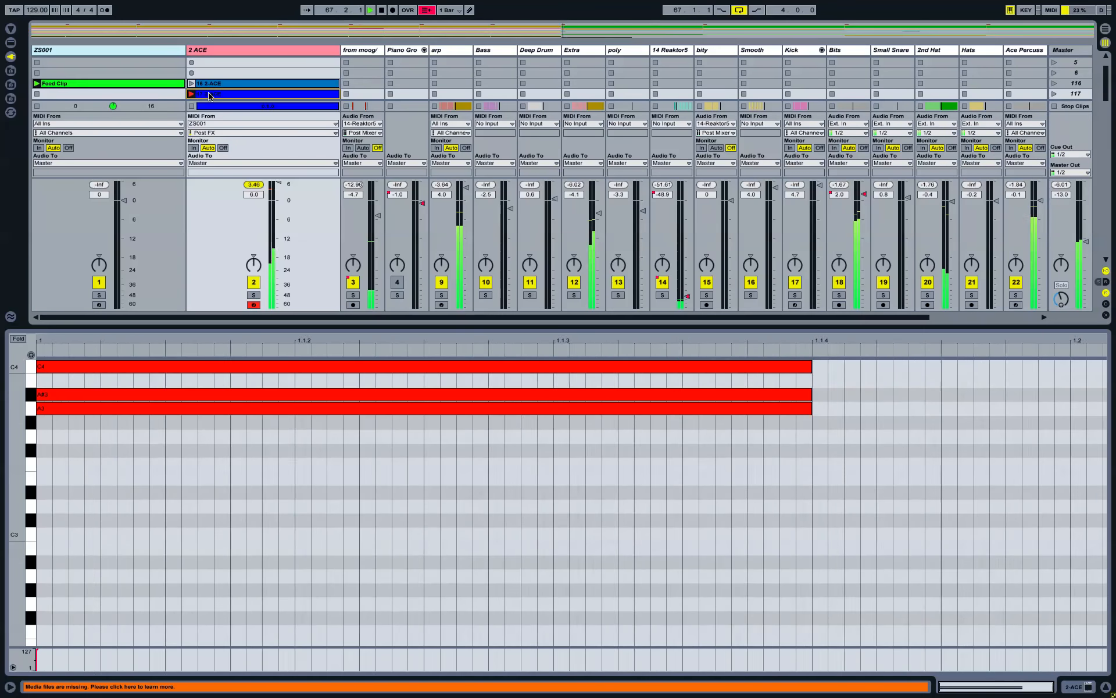
pyautogui.moveTo(32, 433); pyautogui.dragTo(46, 431)
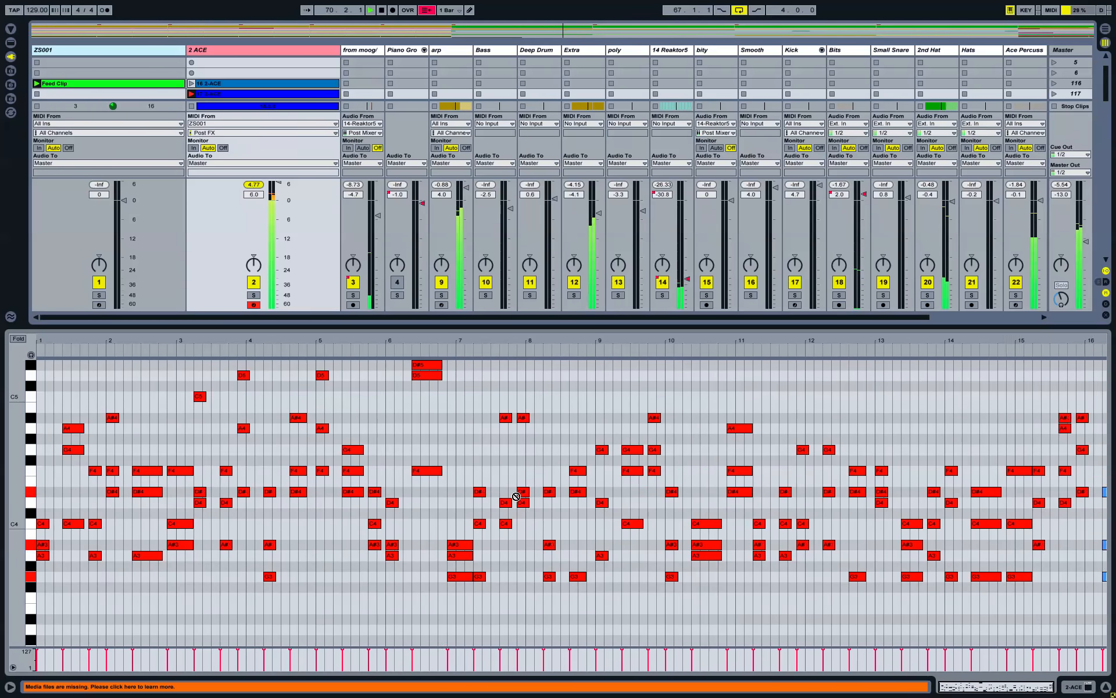
pyautogui.press('space')
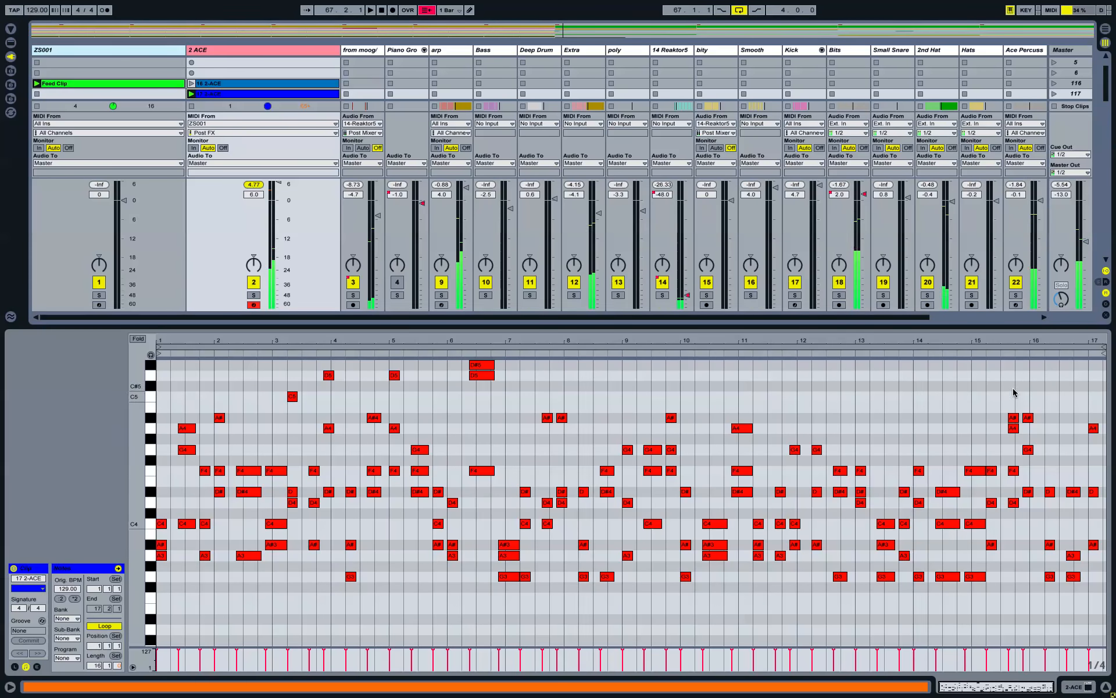
pyautogui.keyDown('ctrl'); pyautogui.scroll(5, 1010, 428); pyautogui.keyUp('ctrl')
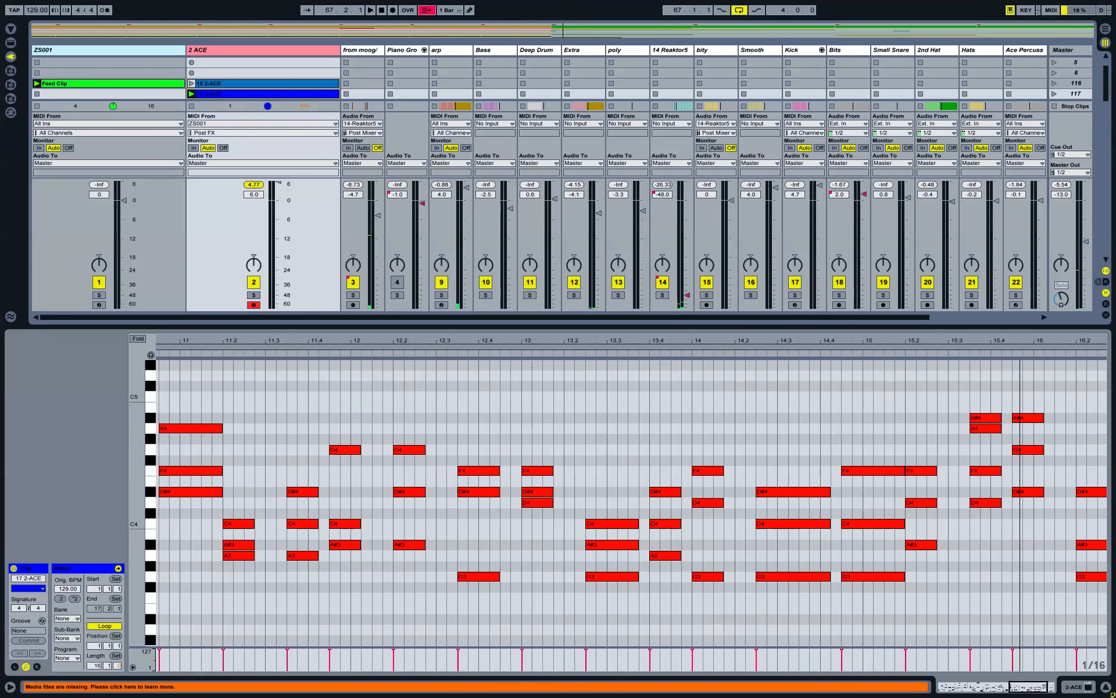
pyautogui.click(927, 420)
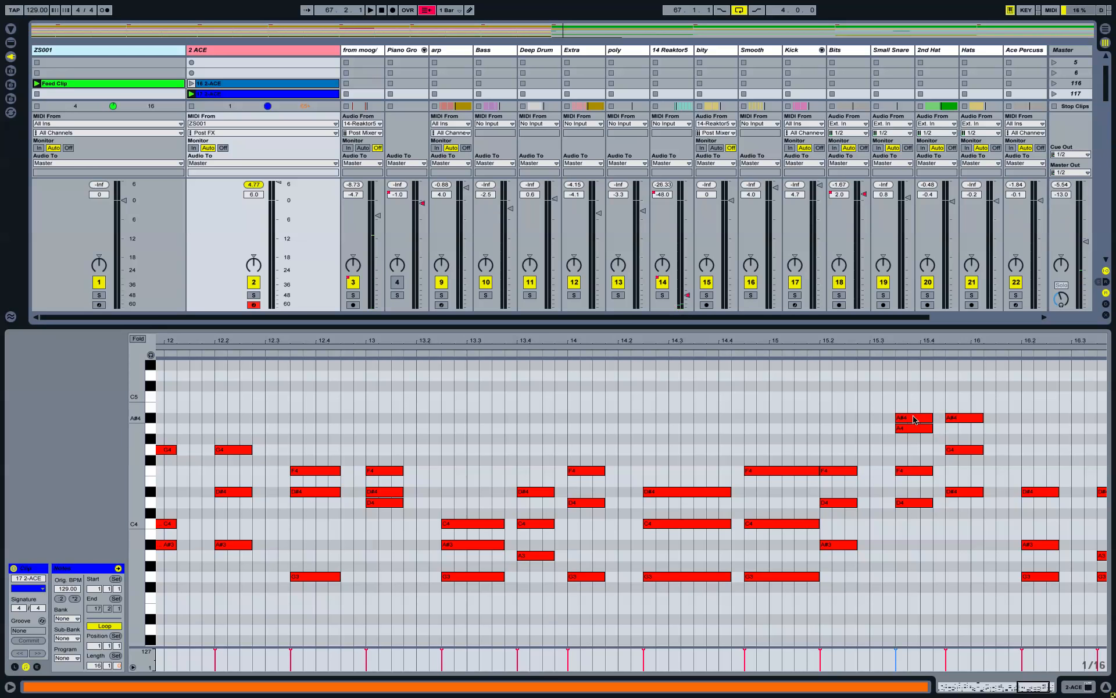
pyautogui.keyDown('ctrl'); pyautogui.scroll(-5, 971, 463); pyautogui.keyUp('ctrl')
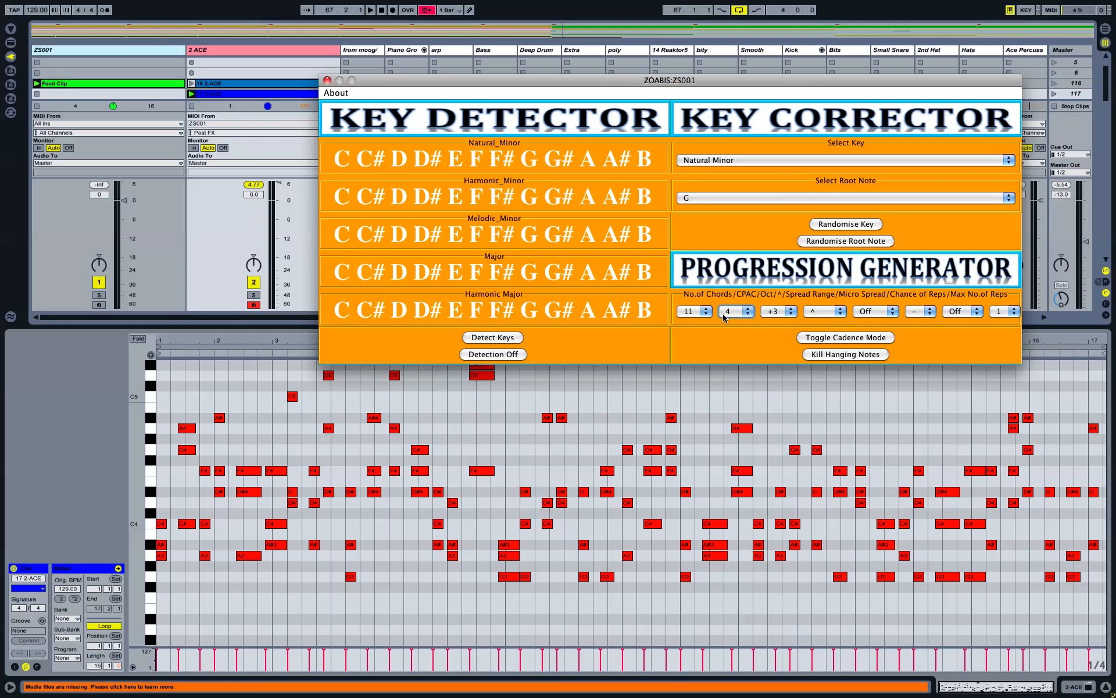
# Step: Set the progression octave to +4 and start recording a new 18 2-ACE clip on 2 ACE
pyautogui.click(783, 314)
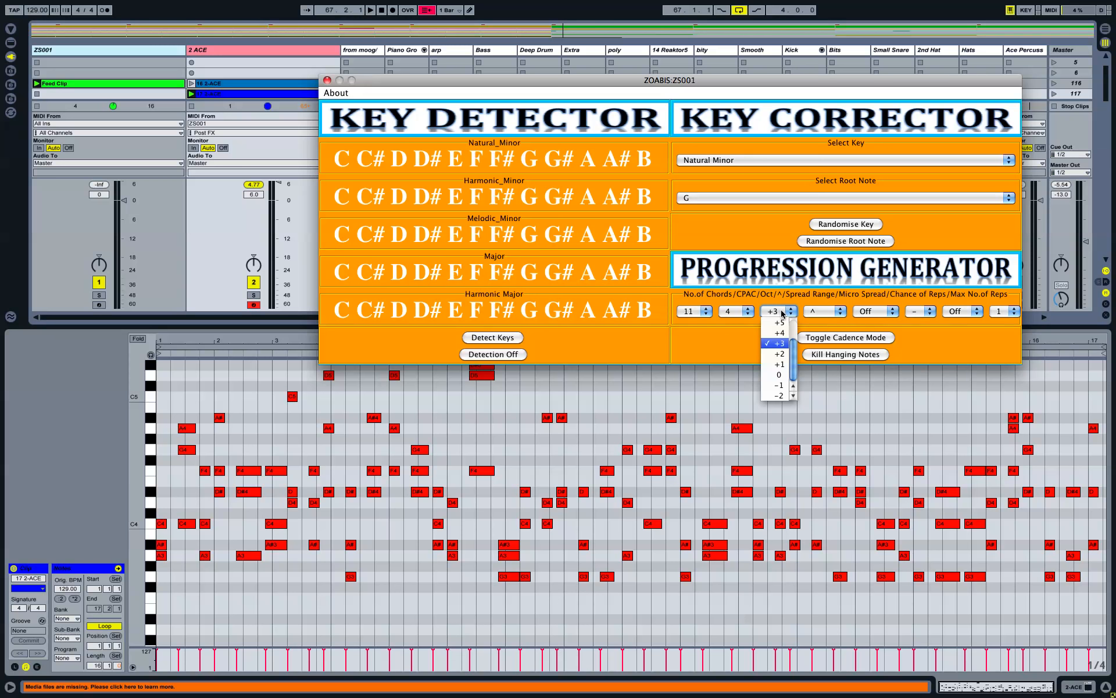
pyautogui.moveTo(794, 360); pyautogui.dragTo(793, 325)
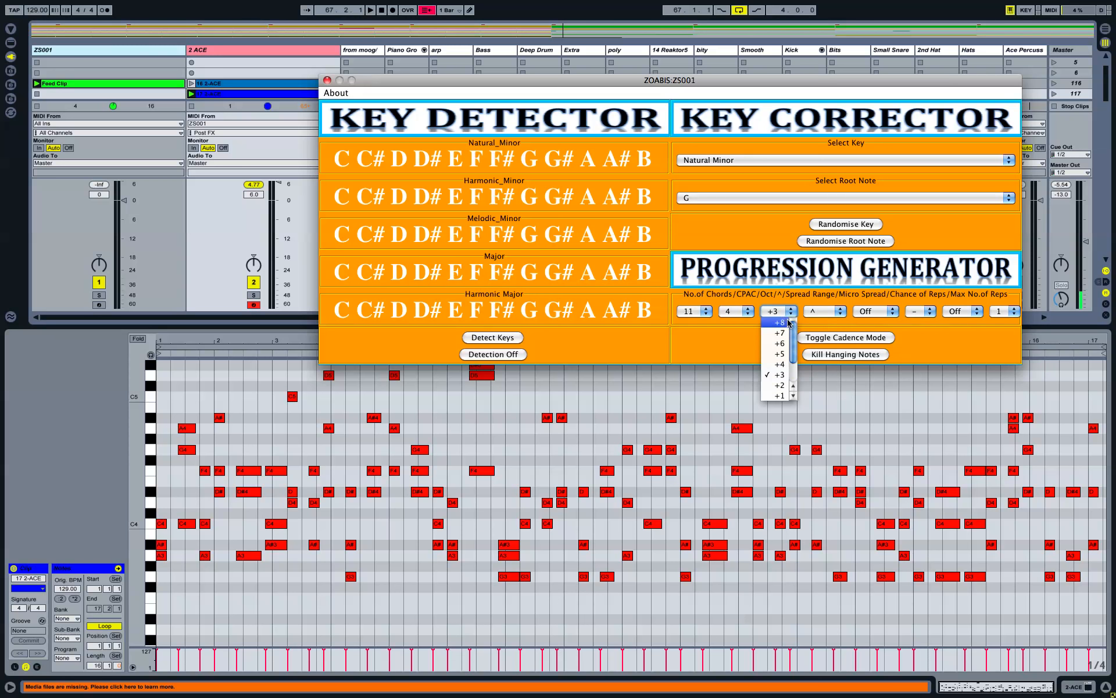
pyautogui.scroll(-1, 798, 393)
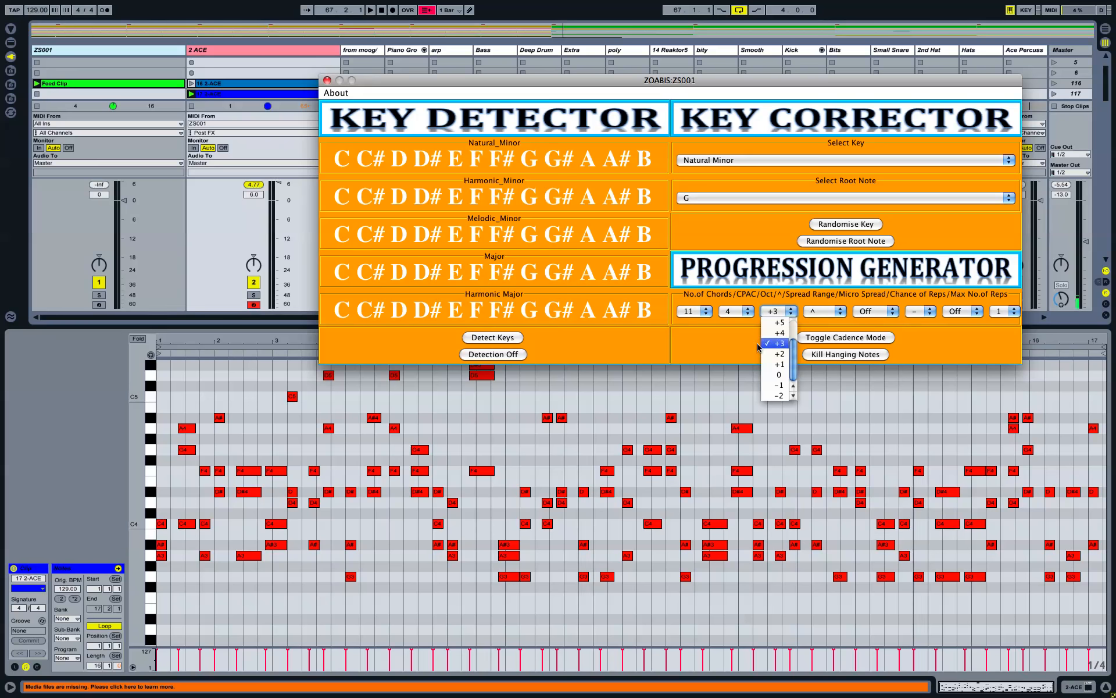
pyautogui.click(780, 334)
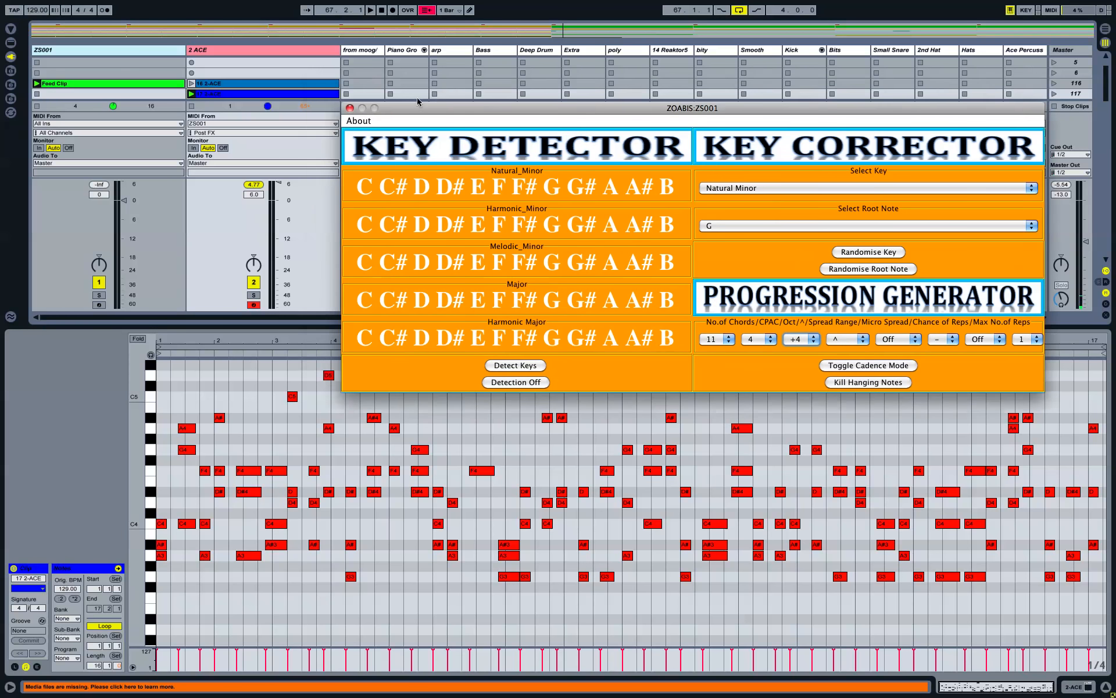
pyautogui.click(193, 74)
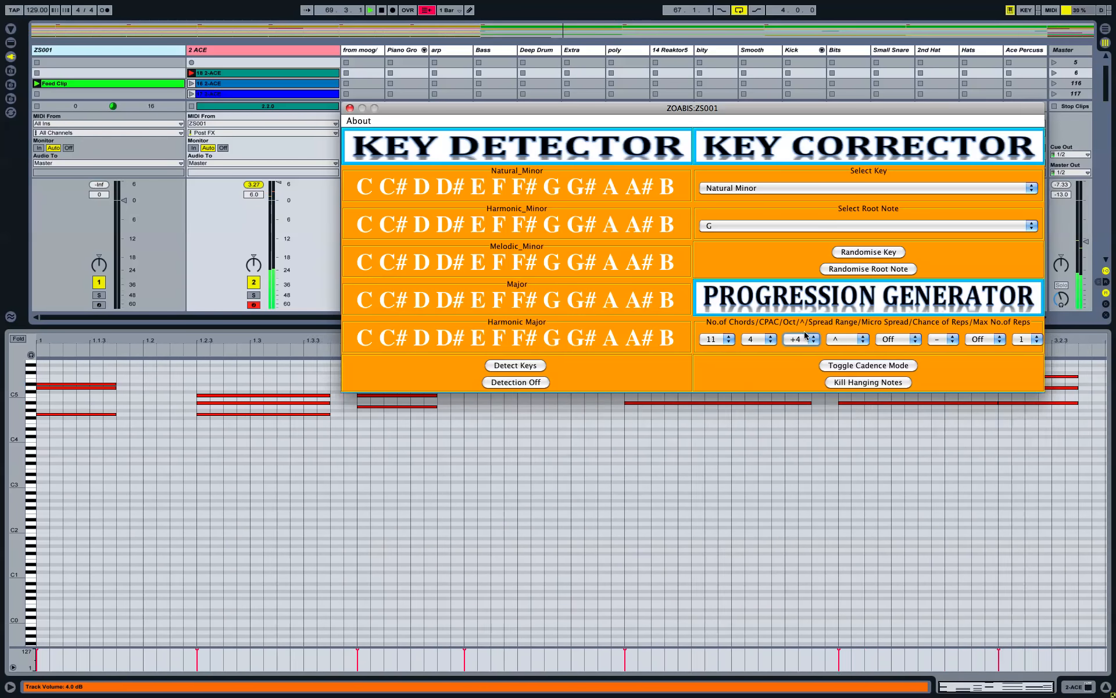
# Step: Lower the chord octave to +2 during recording and move the ZOABIS window aside
pyautogui.click(807, 338)
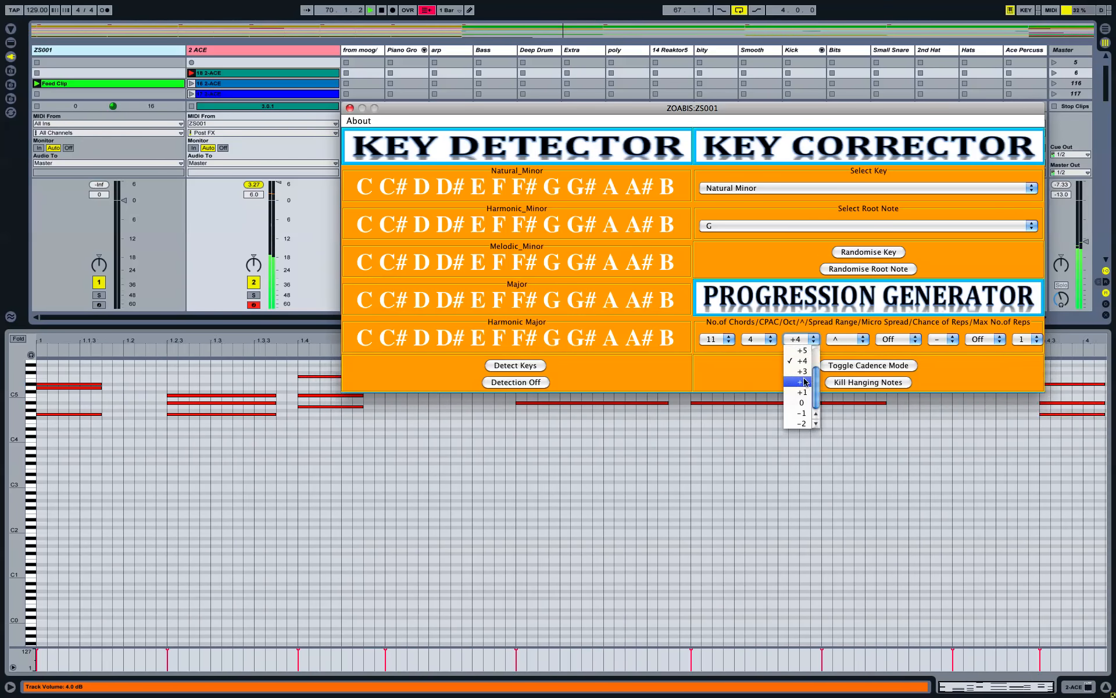
pyautogui.click(802, 382)
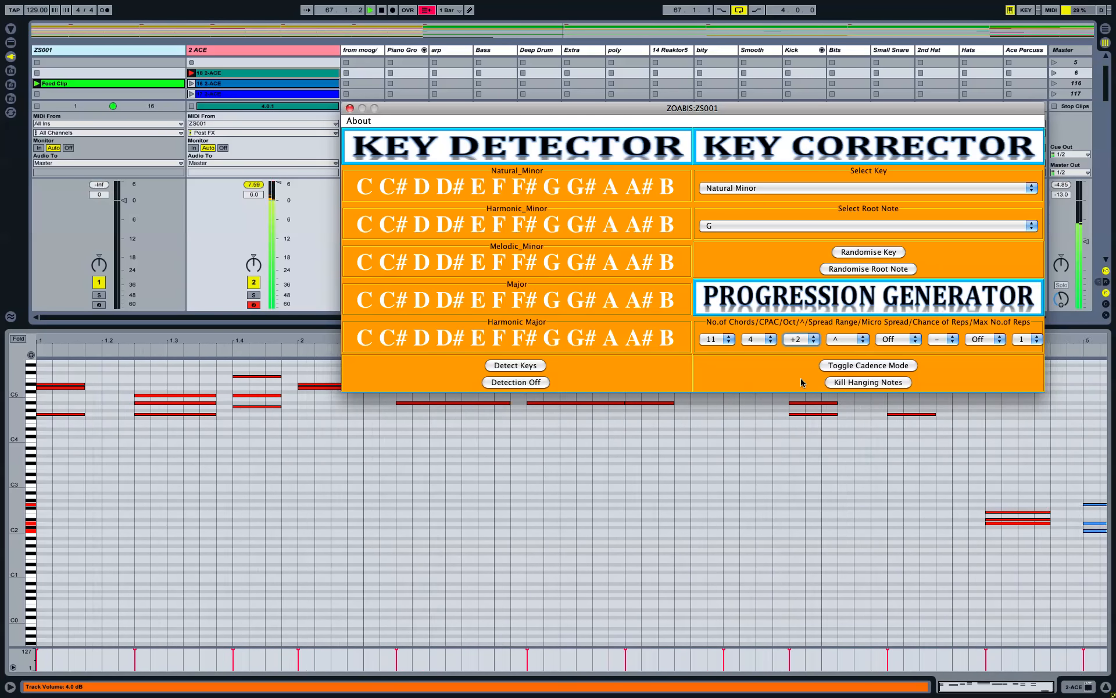
pyautogui.moveTo(700, 108); pyautogui.dragTo(664, 73)
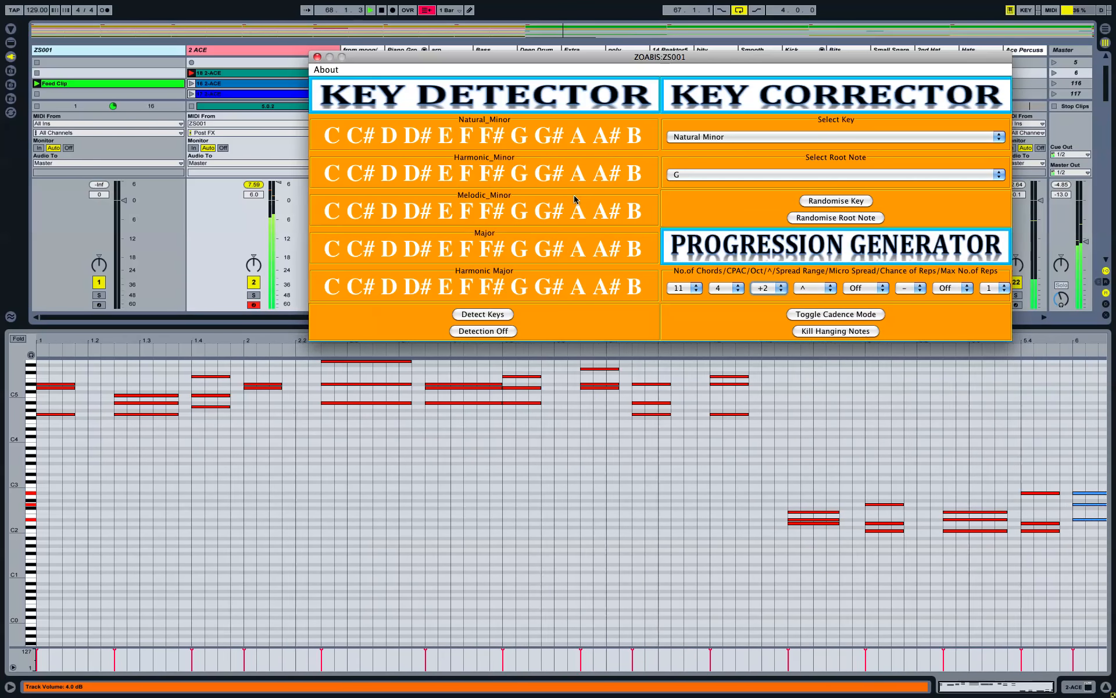
pyautogui.click(341, 496)
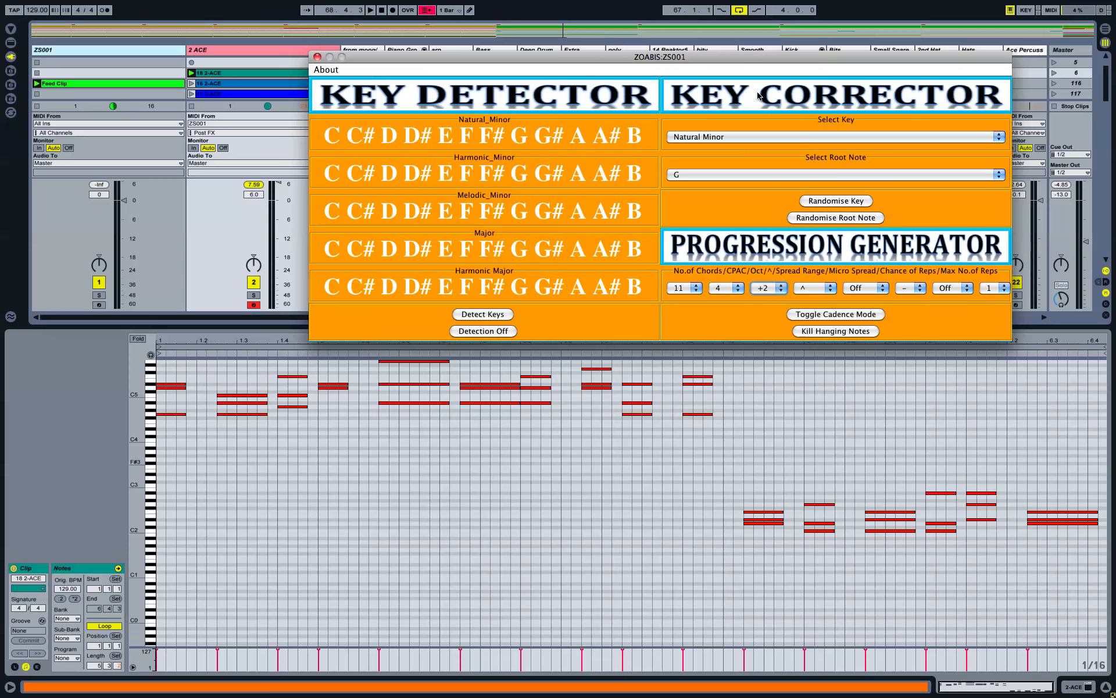
# Step: Choose the Brown colour scheme for ZOABIS and move its window down and right
pyautogui.click(582, 331)
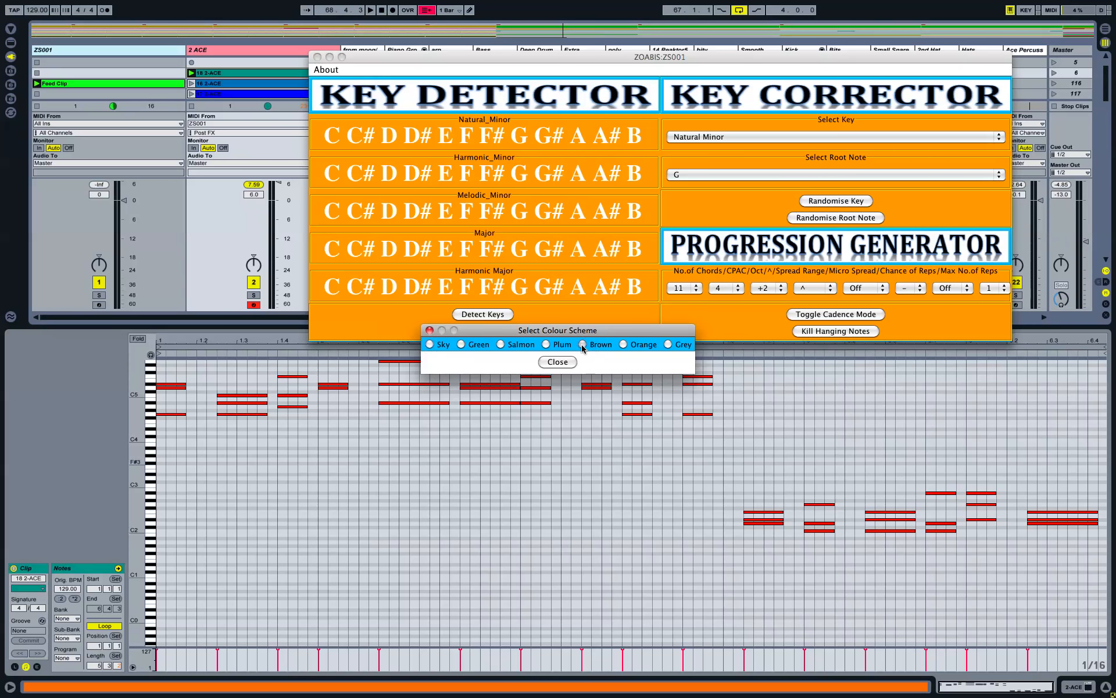
pyautogui.click(583, 344)
pyautogui.click(558, 362)
pyautogui.moveTo(620, 55); pyautogui.dragTo(669, 124)
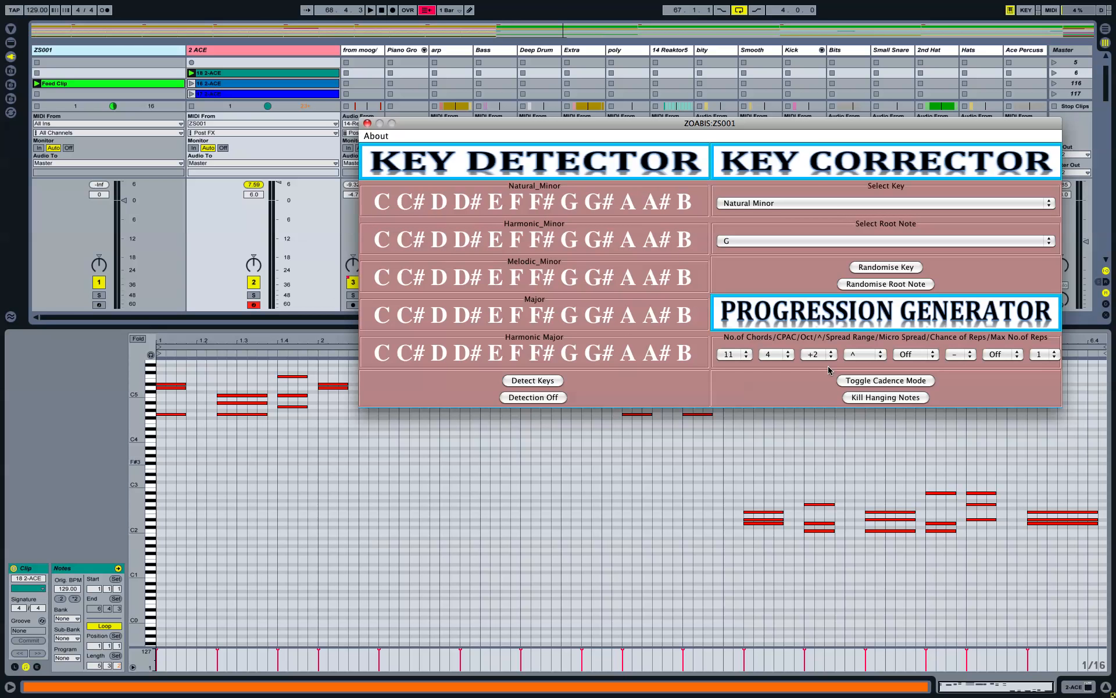
# Step: In the Progression Generator, choose 5-1 for Spread Range and +3 for Oct
pyautogui.click(868, 356)
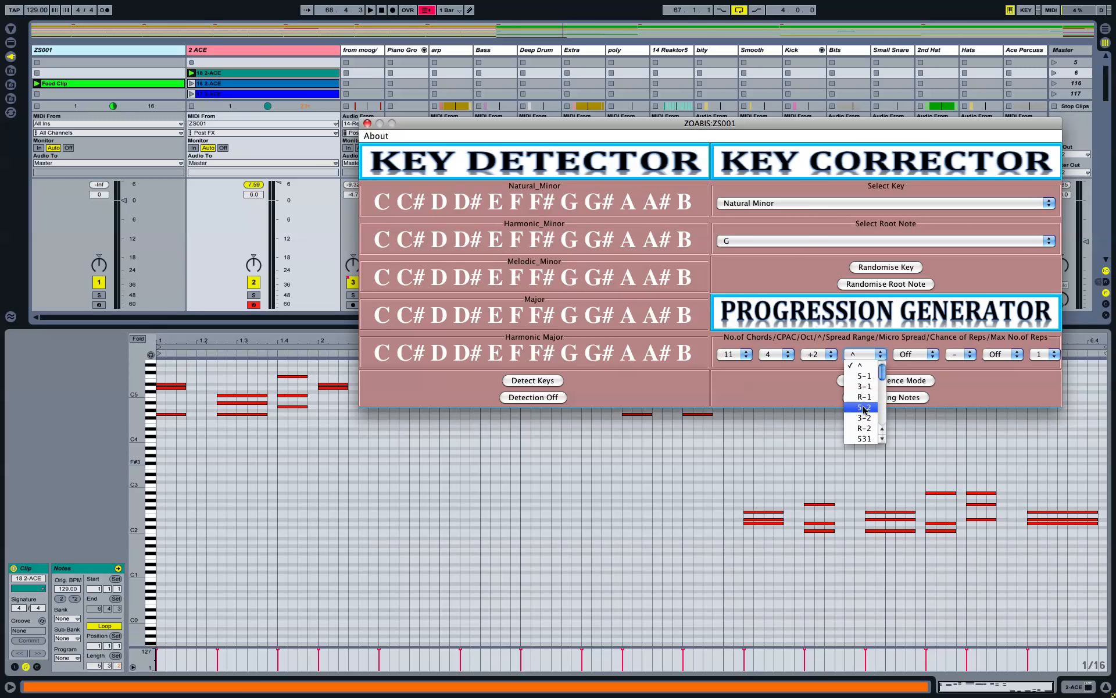
pyautogui.click(869, 376)
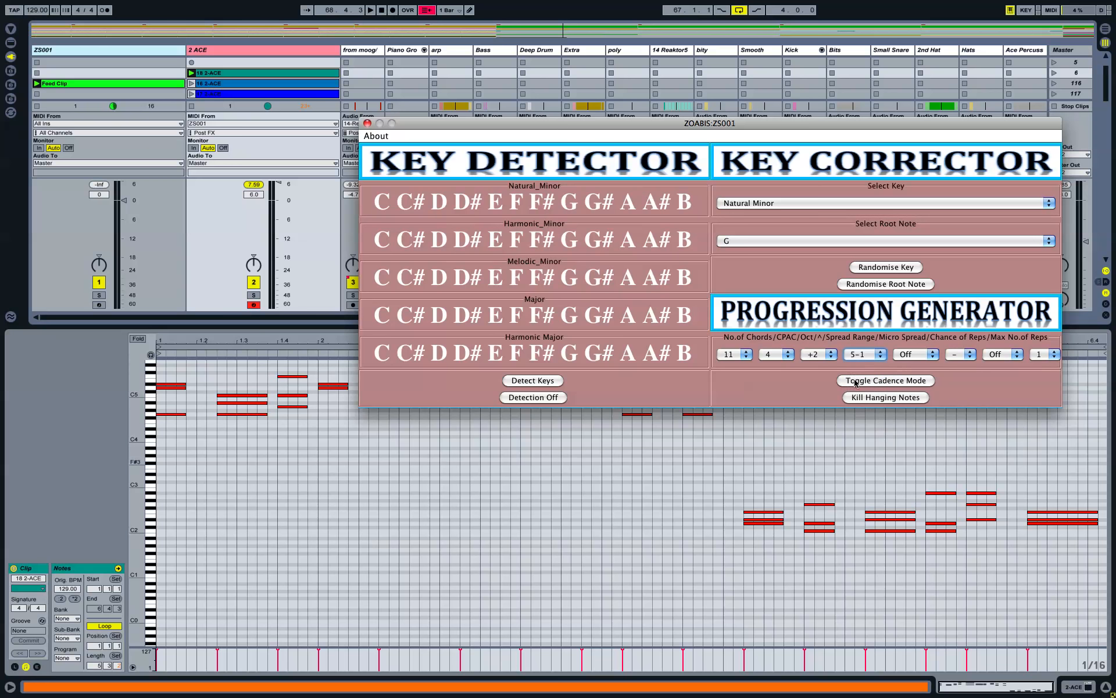
pyautogui.scroll(-3, 258, 60)
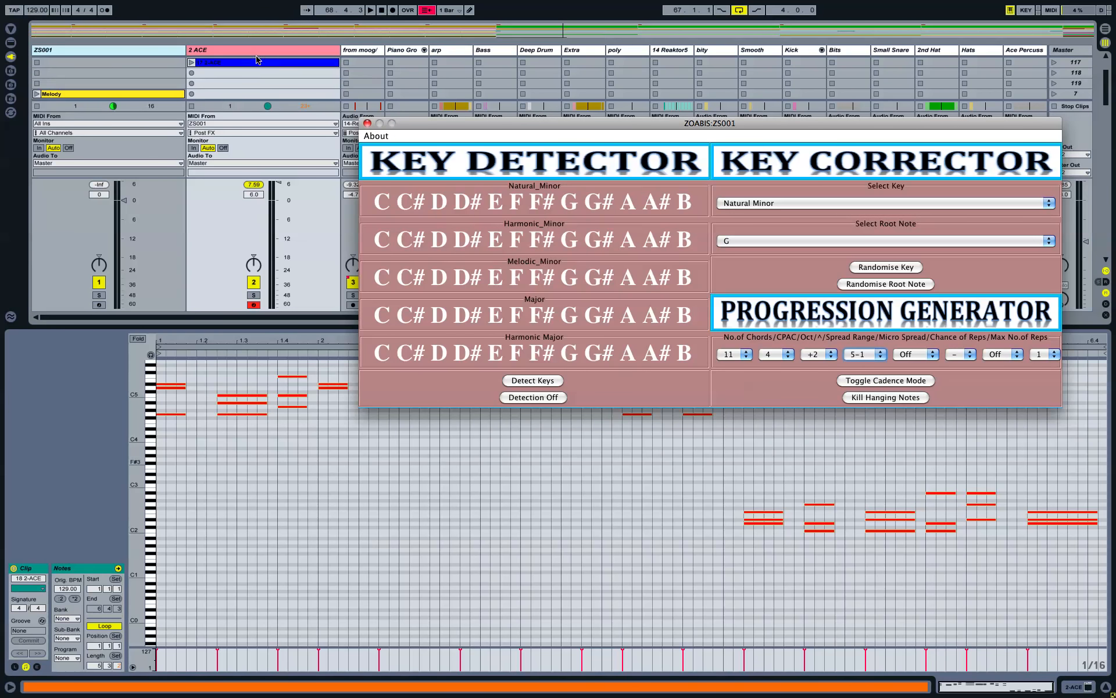
pyautogui.click(817, 355)
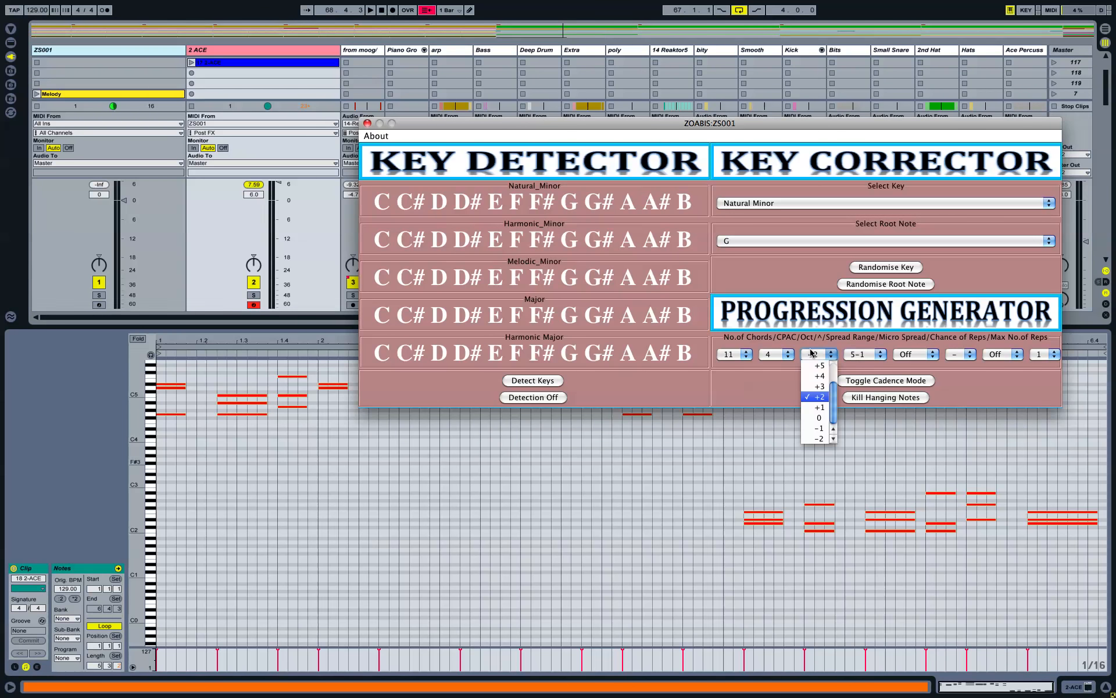
pyautogui.click(820, 387)
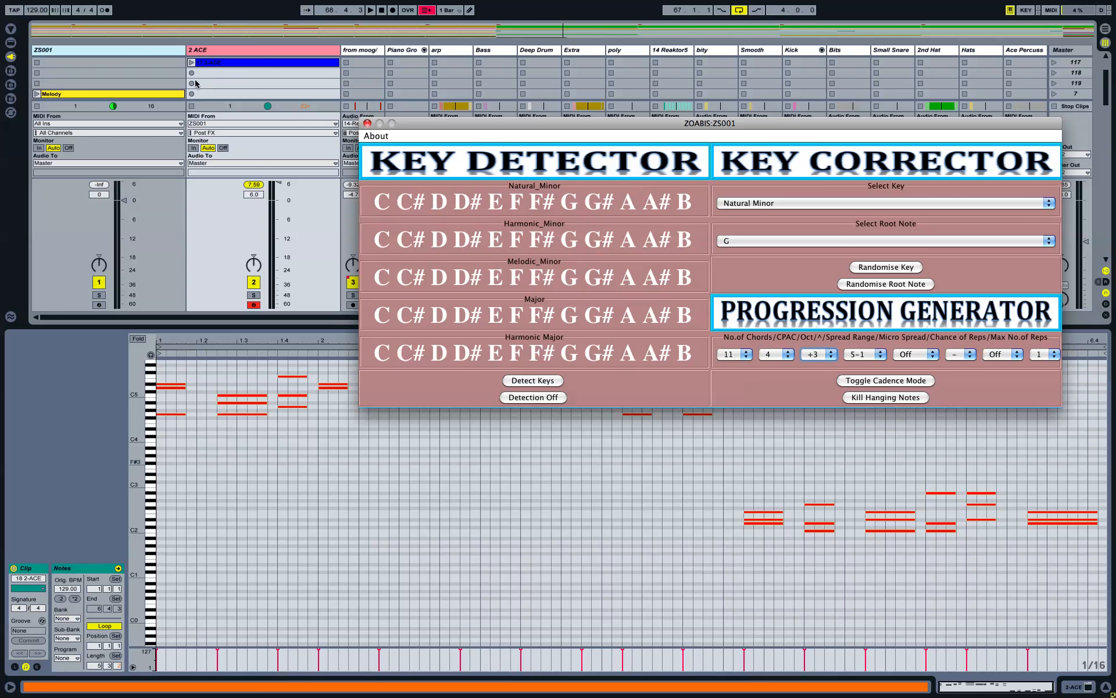
# Step: Record two new chord clips, 19 2-ACE and 20 2-ACE, into empty 2 ACE slots
pyautogui.click(192, 85)
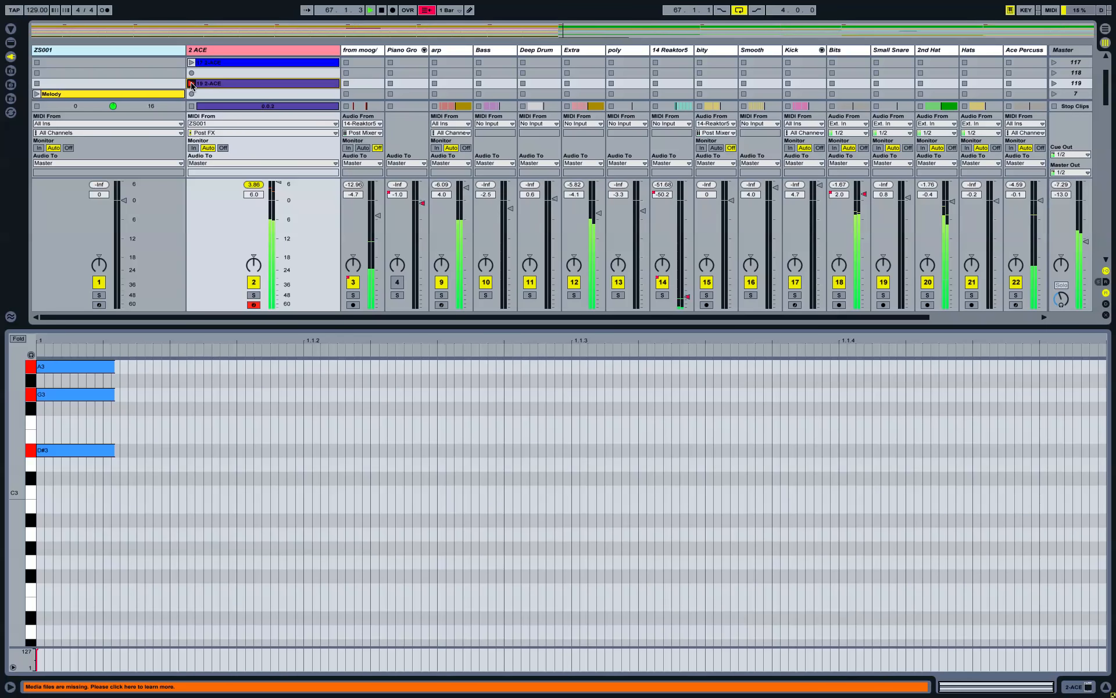
pyautogui.moveTo(27, 387); pyautogui.dragTo(18, 427)
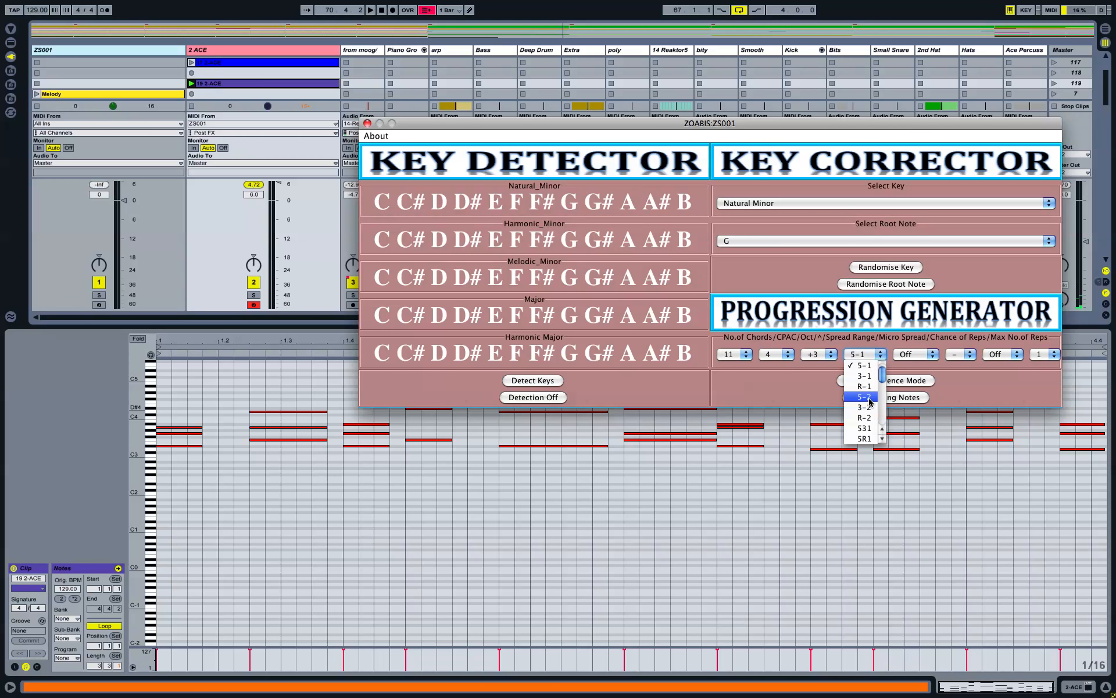
pyautogui.click(192, 94)
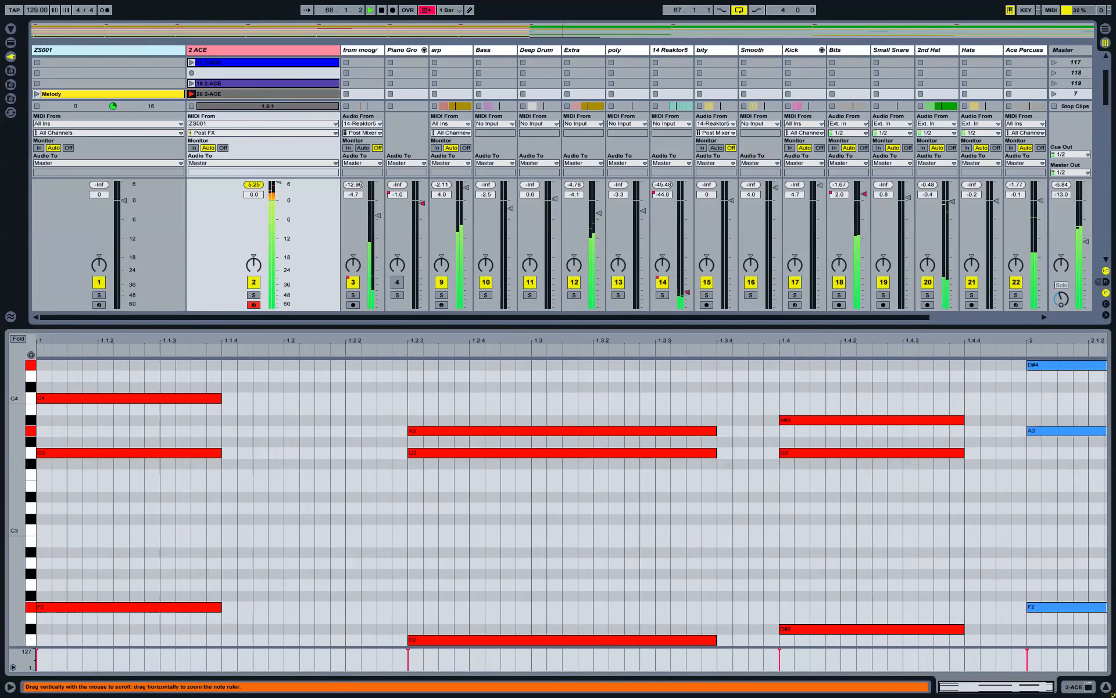
pyautogui.moveTo(29, 407)
pyautogui.mouseDown()
pyautogui.moveTo(20, 410)
pyautogui.moveTo(40, 402)
pyautogui.mouseUp()
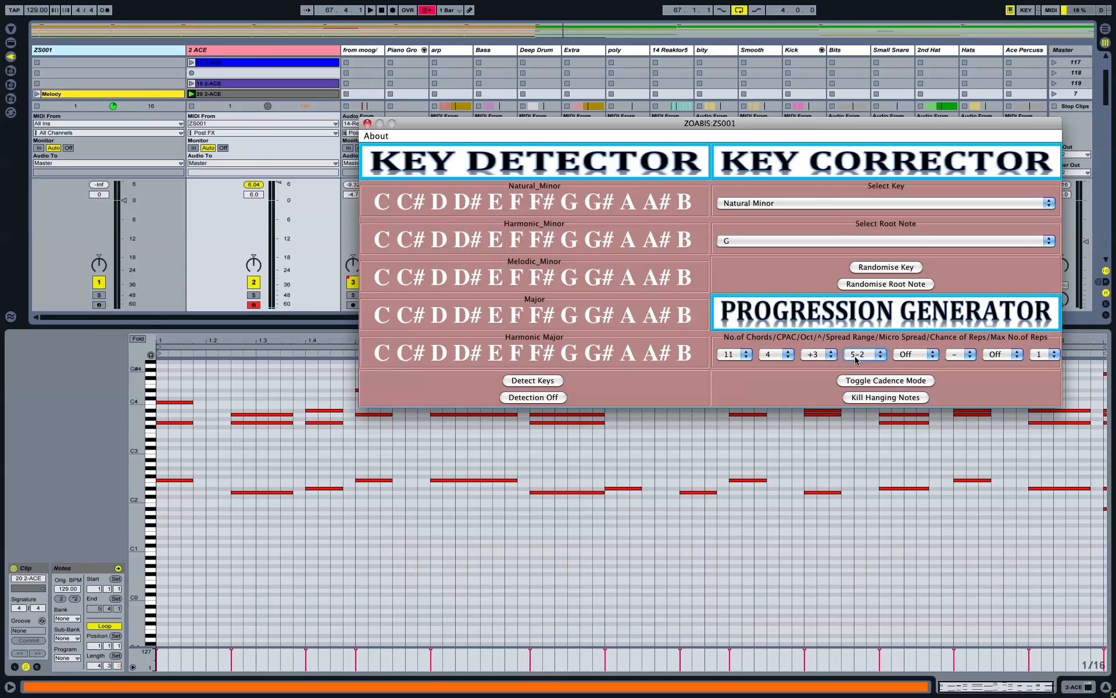
# Step: Scroll the Spread Range list past S-2 and select the 5R?1 voicing
pyautogui.click(871, 354)
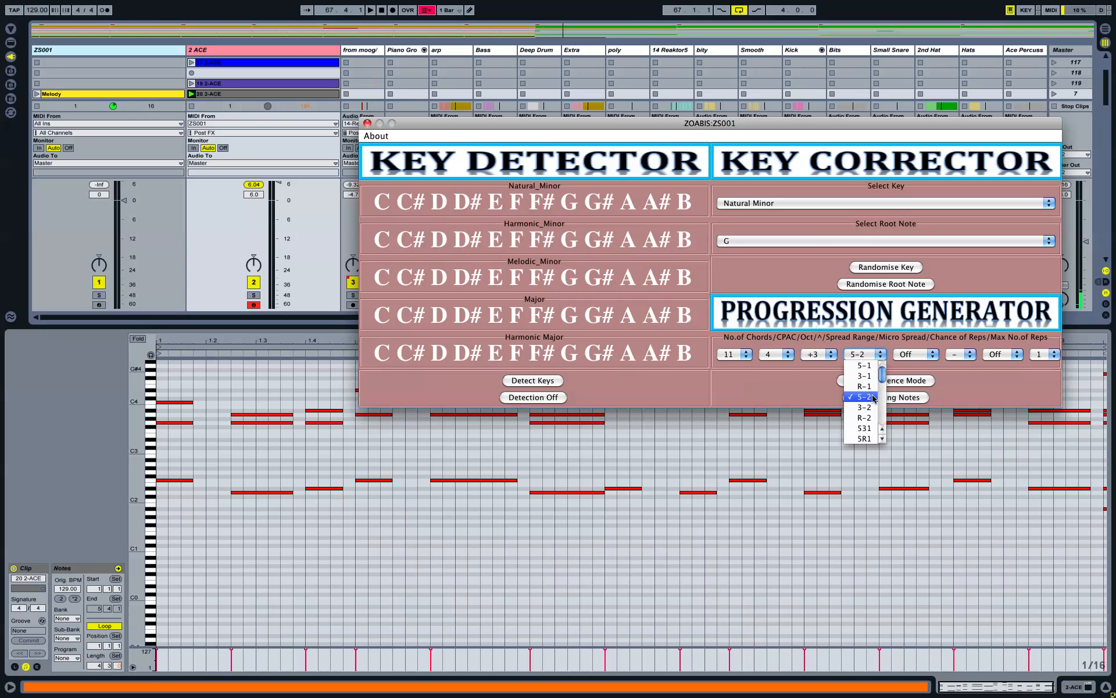
pyautogui.scroll(-3, 866, 402)
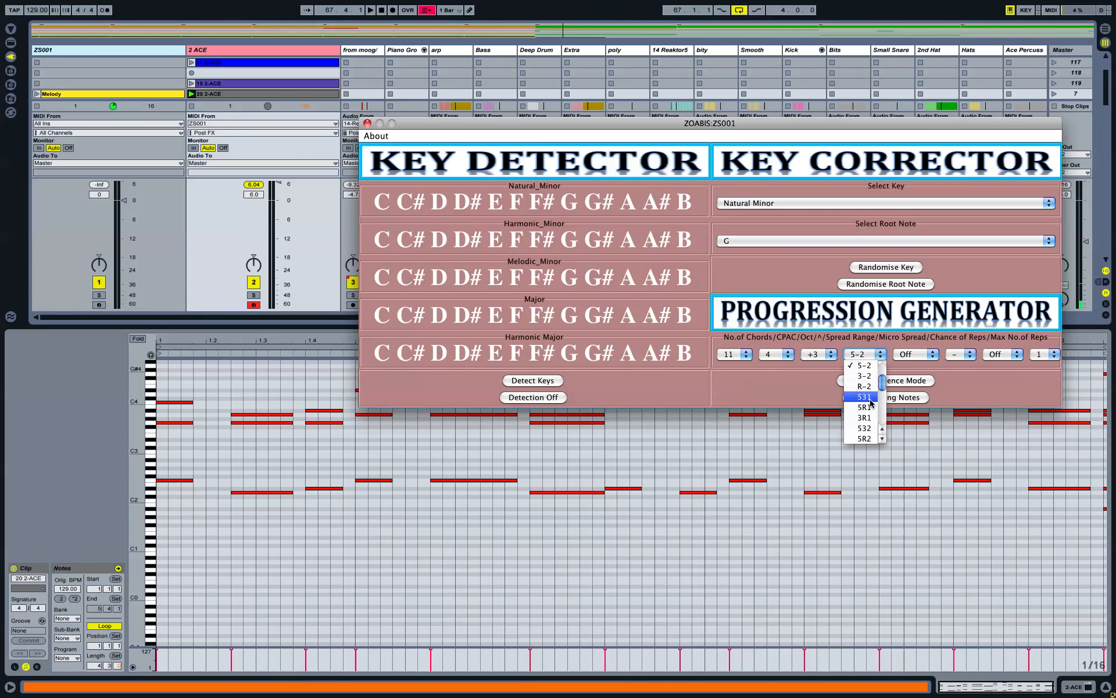
pyautogui.scroll(-5, 871, 403)
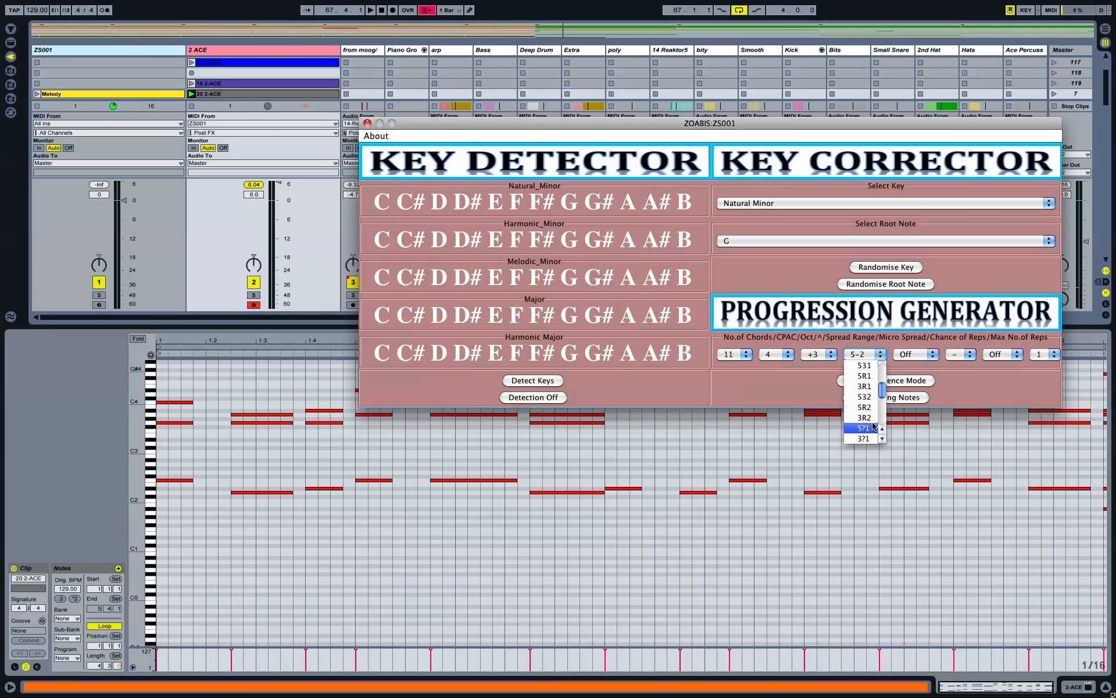
pyautogui.scroll(-5, 872, 388)
pyautogui.scroll(-3, 875, 392)
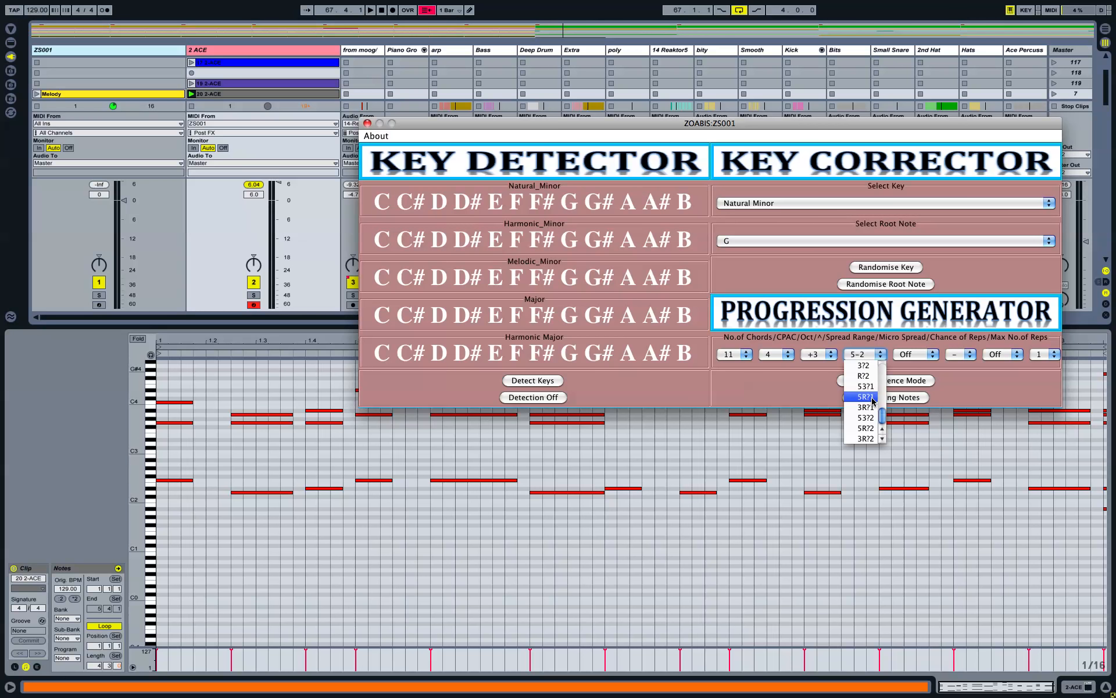
pyautogui.click(872, 398)
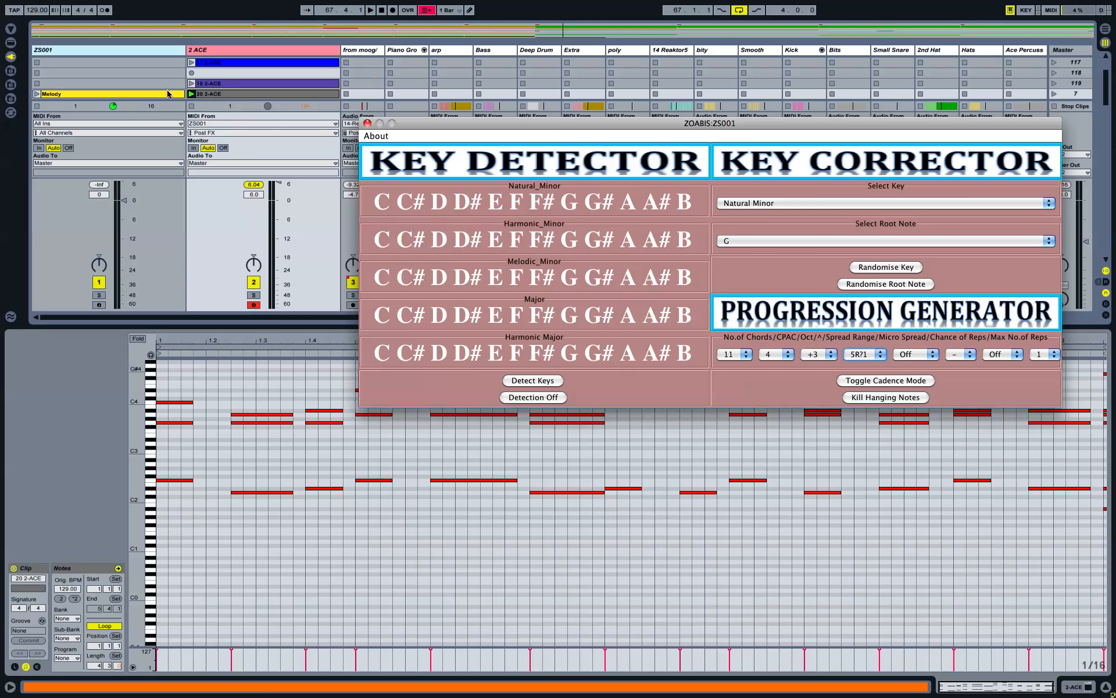
pyautogui.scroll(-3, 166, 89)
# Step: Record chord clips 21 2-ACE and 22 2-ACE on 2 ACE, then return Spread Range to 5-1
pyautogui.click(193, 84)
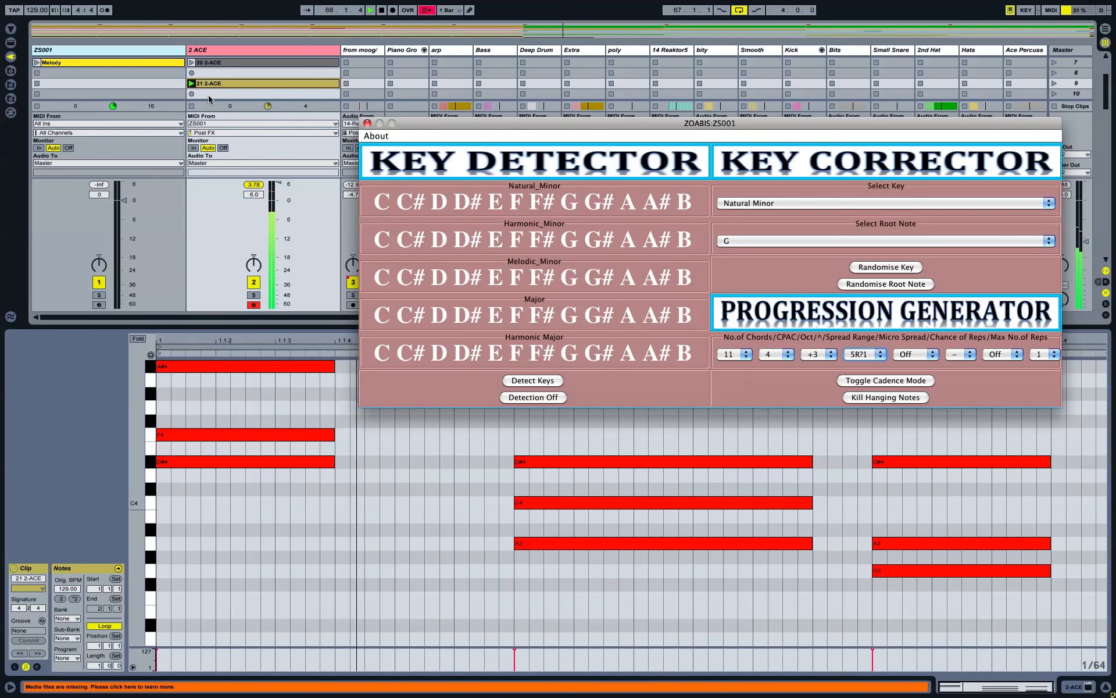
pyautogui.click(191, 94)
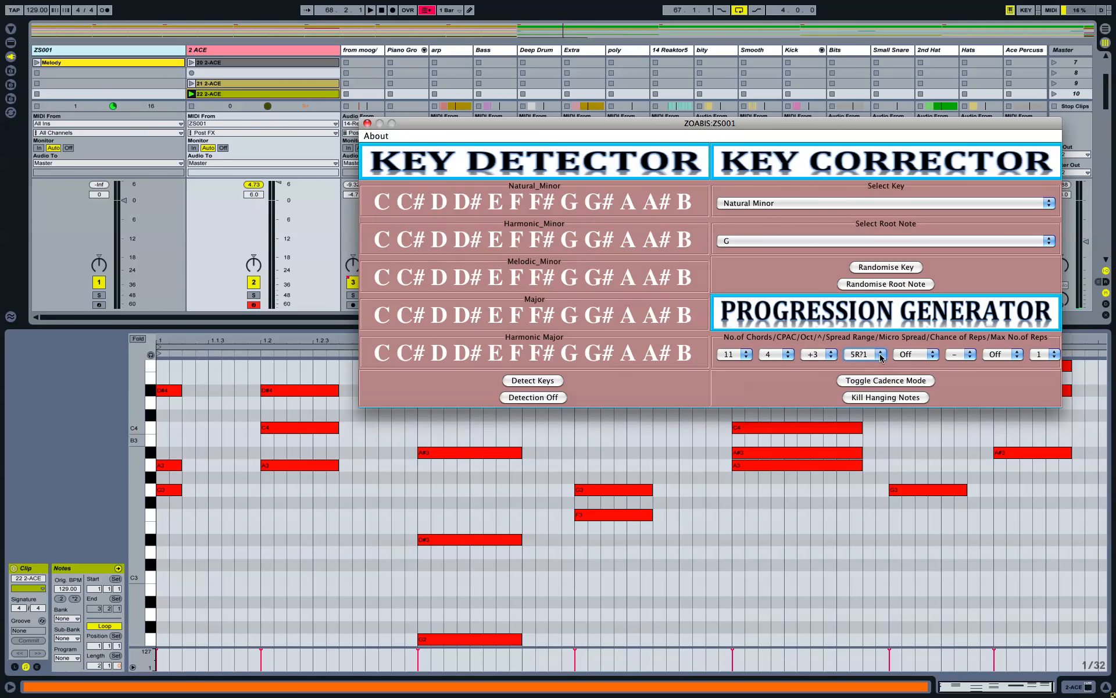
pyautogui.click(880, 355)
pyautogui.scroll(5, 873, 384)
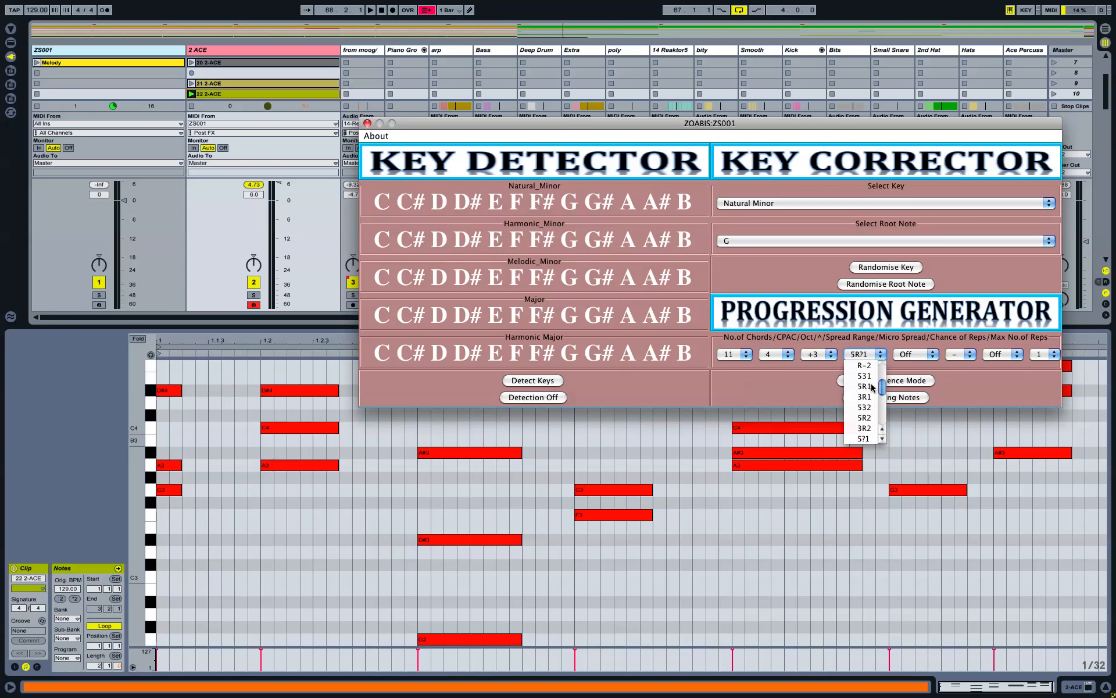
pyautogui.scroll(2, 870, 379)
pyautogui.click(869, 377)
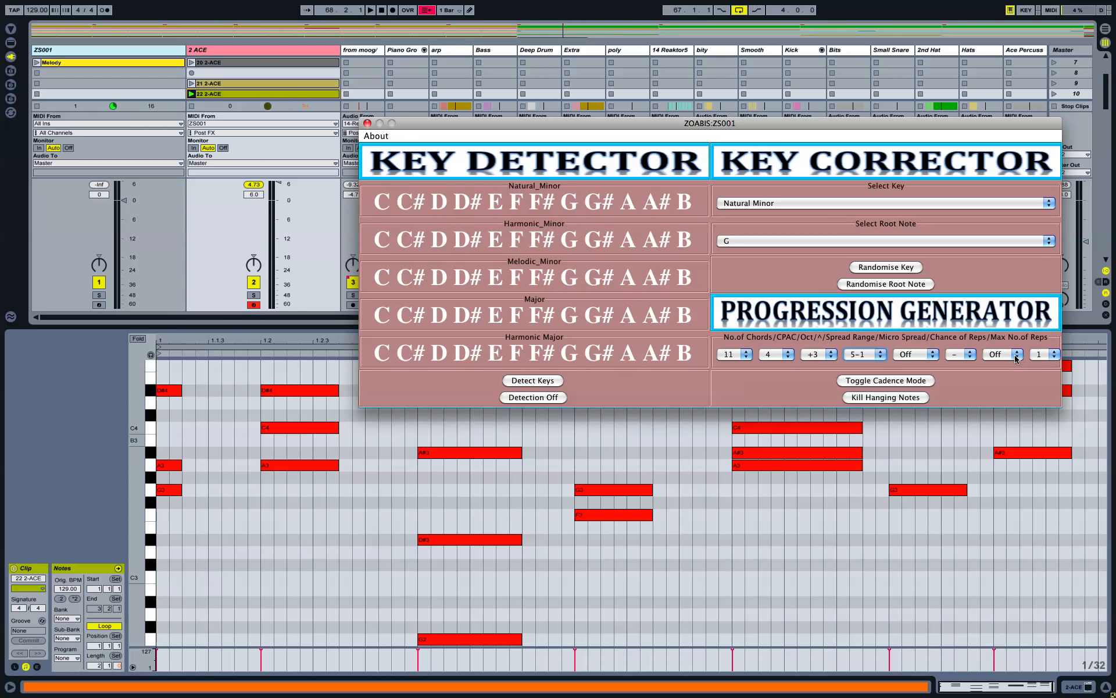
# Step: Set ZOABIS's Chance of Reps to 35% and Max No. of Reps to 3
pyautogui.click(1016, 360)
pyautogui.scroll(5, 1005, 386)
pyautogui.click(1008, 395)
pyautogui.click(1044, 354)
pyautogui.click(1040, 334)
# Step: Hide the ZOABIS window and record a new clip 23 2-ACE in an empty 2 ACE slot
pyautogui.click(259, 319)
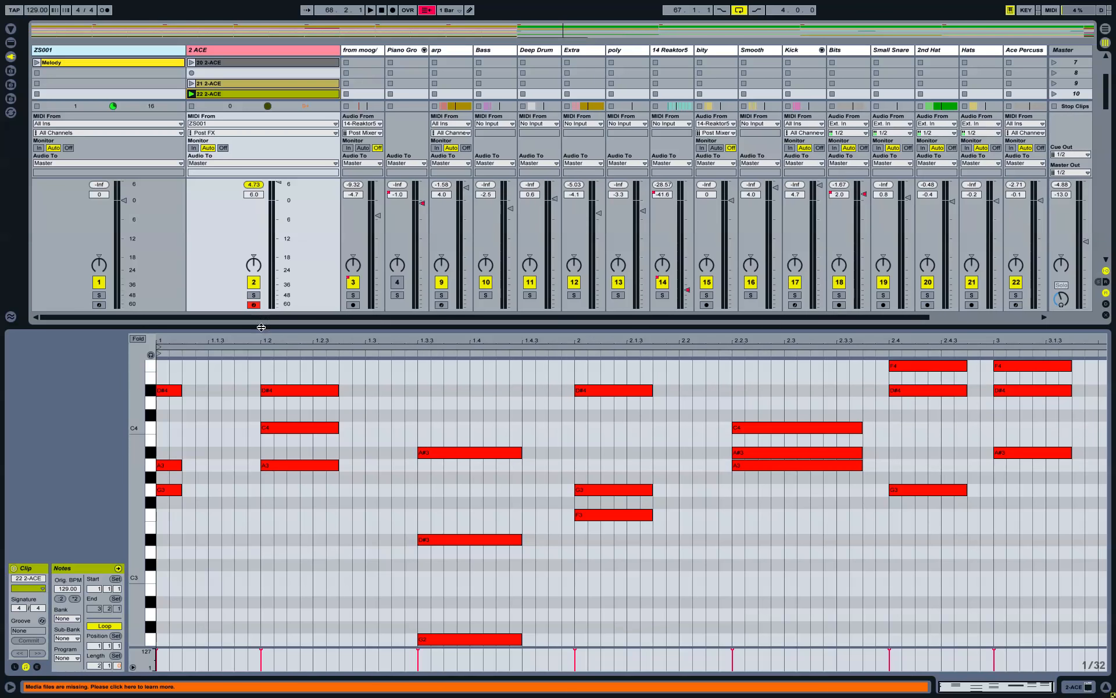
pyautogui.moveTo(259, 323); pyautogui.dragTo(260, 399)
pyautogui.click(193, 137)
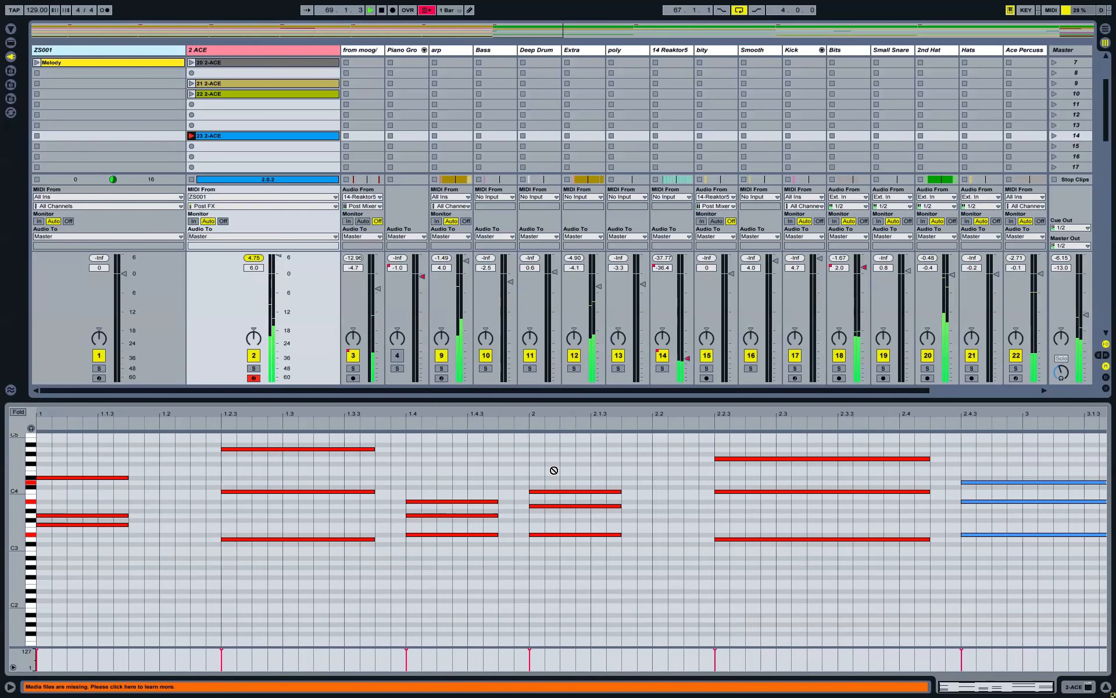
pyautogui.press('XF86AudioRaiseVolume')
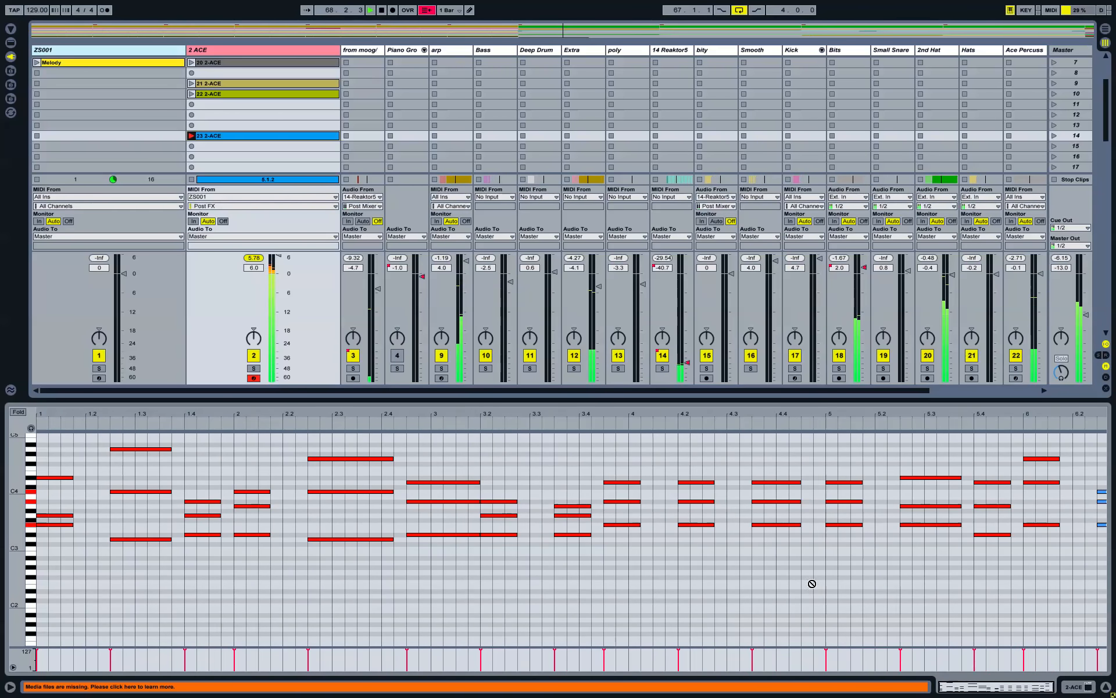
pyautogui.press('space')
# Step: Loop the recorded notes starting at bar 4.2 and extend the loop end to bar 5.4
pyautogui.moveTo(730, 463); pyautogui.dragTo(979, 586)
pyautogui.hotkey('ctrl', 'l')
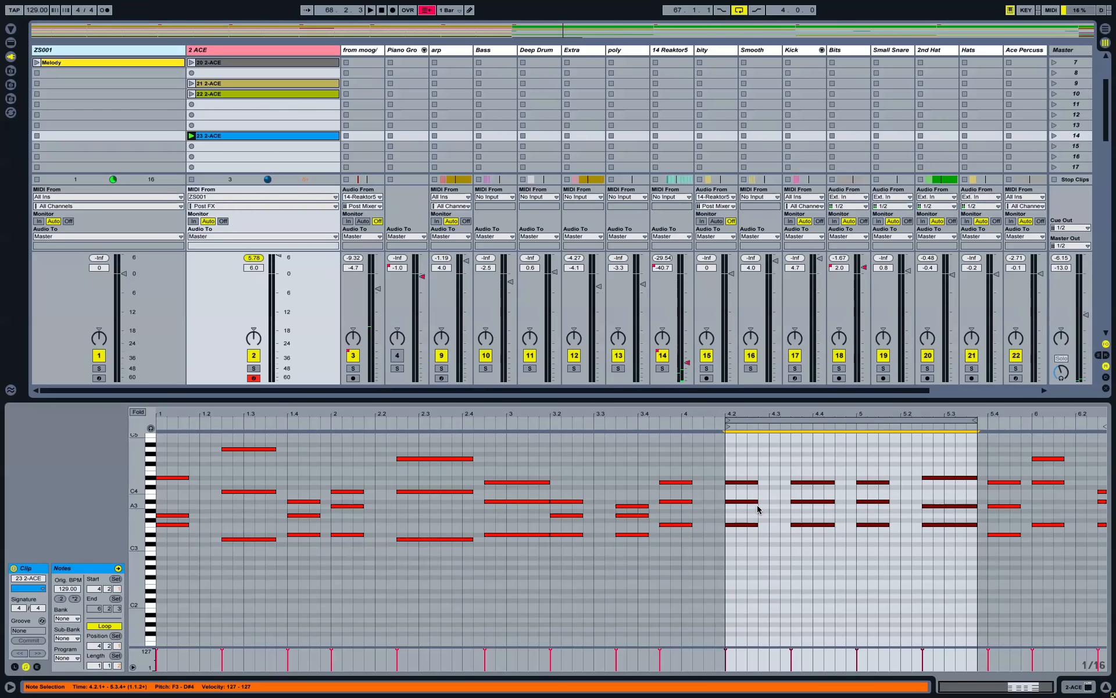
pyautogui.click(256, 378)
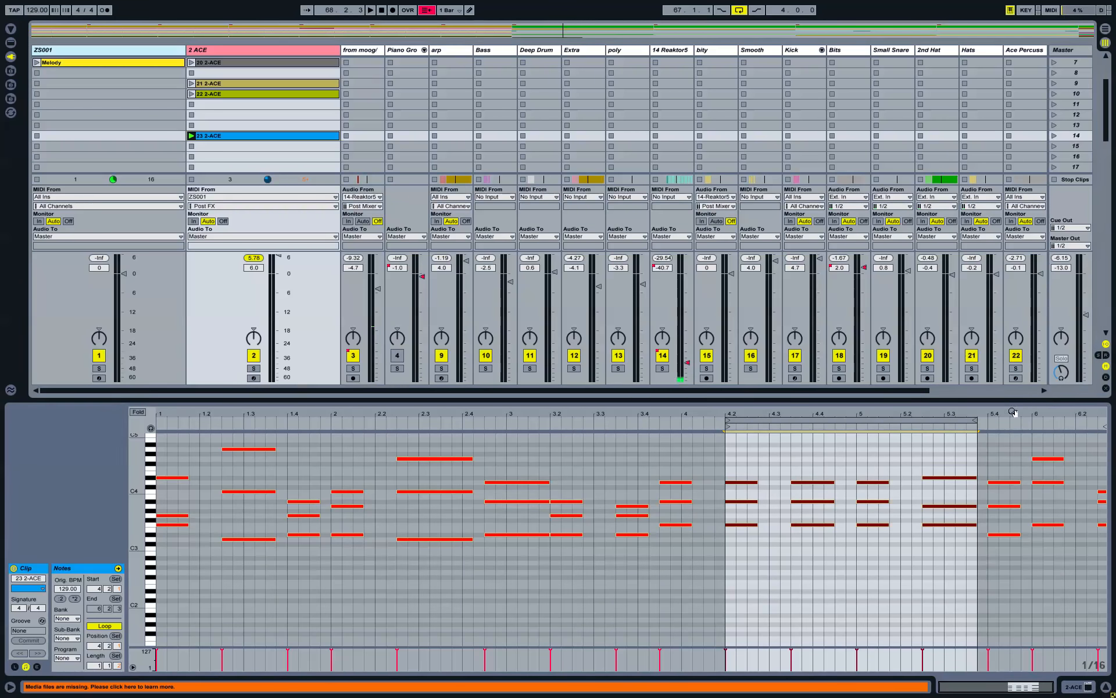
pyautogui.moveTo(977, 423); pyautogui.dragTo(1031, 428)
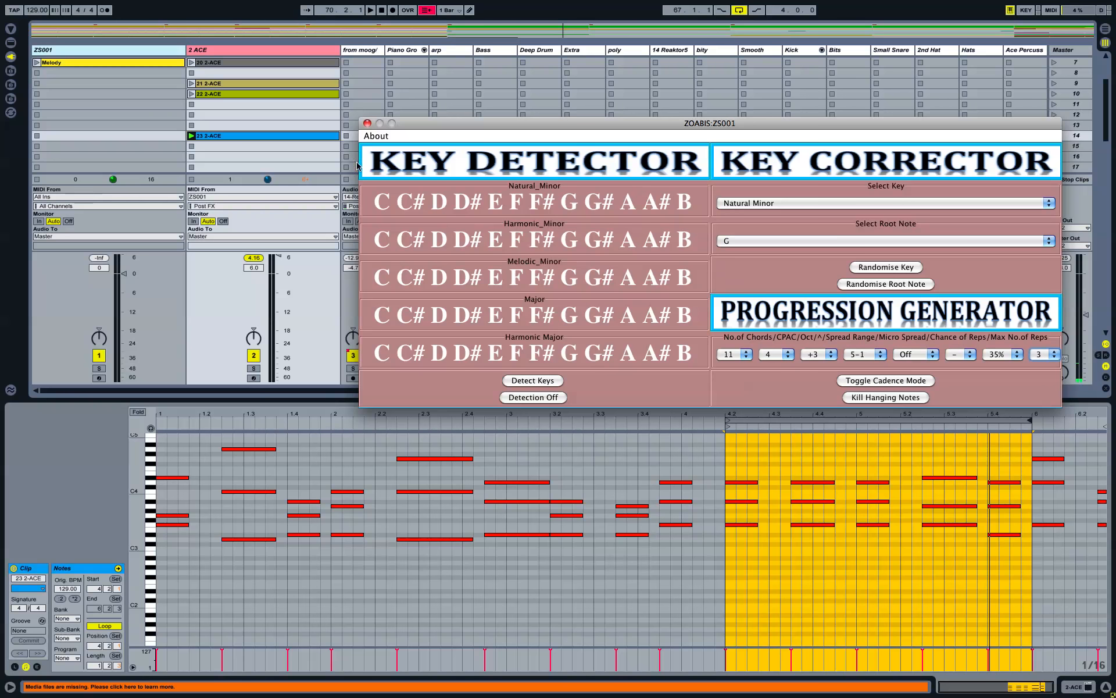
# Step: Set Spread Range to ^ and Micro Spread to +/-2, then set the next setting to 5
pyautogui.click(308, 401)
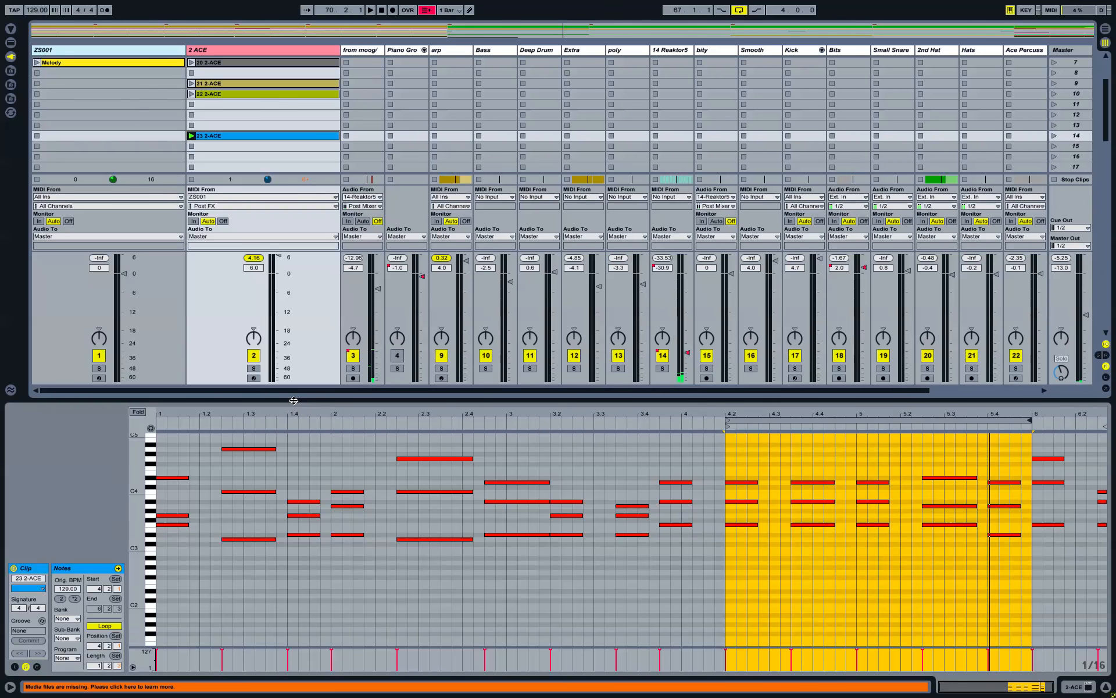
pyautogui.moveTo(294, 400); pyautogui.dragTo(309, 480)
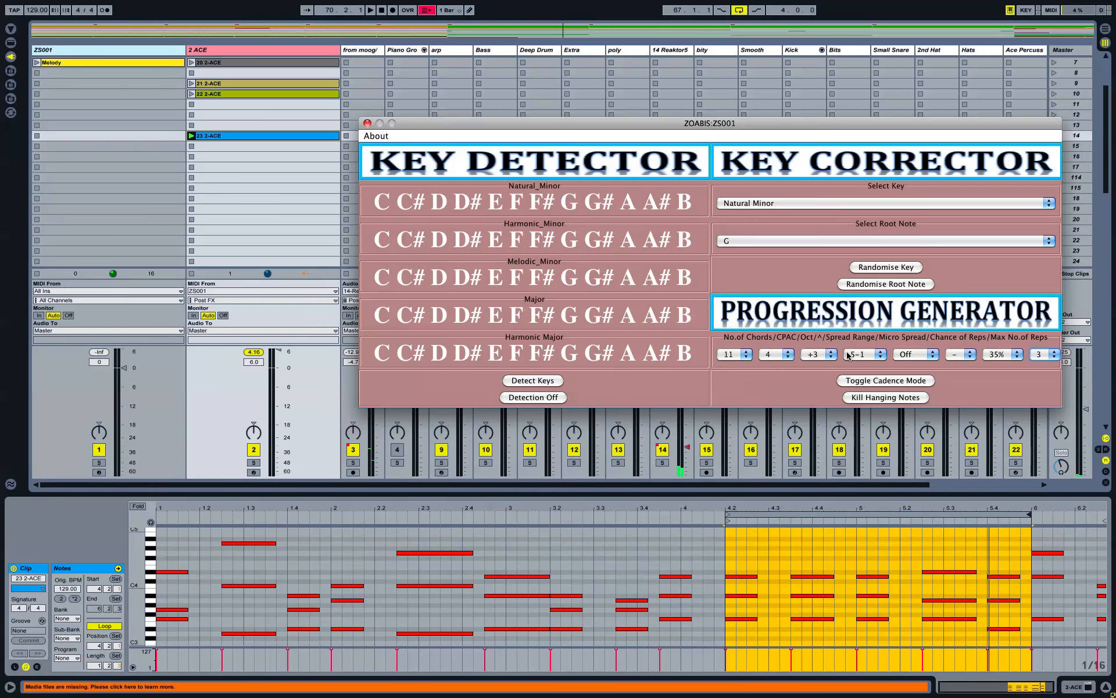
pyautogui.click(876, 361)
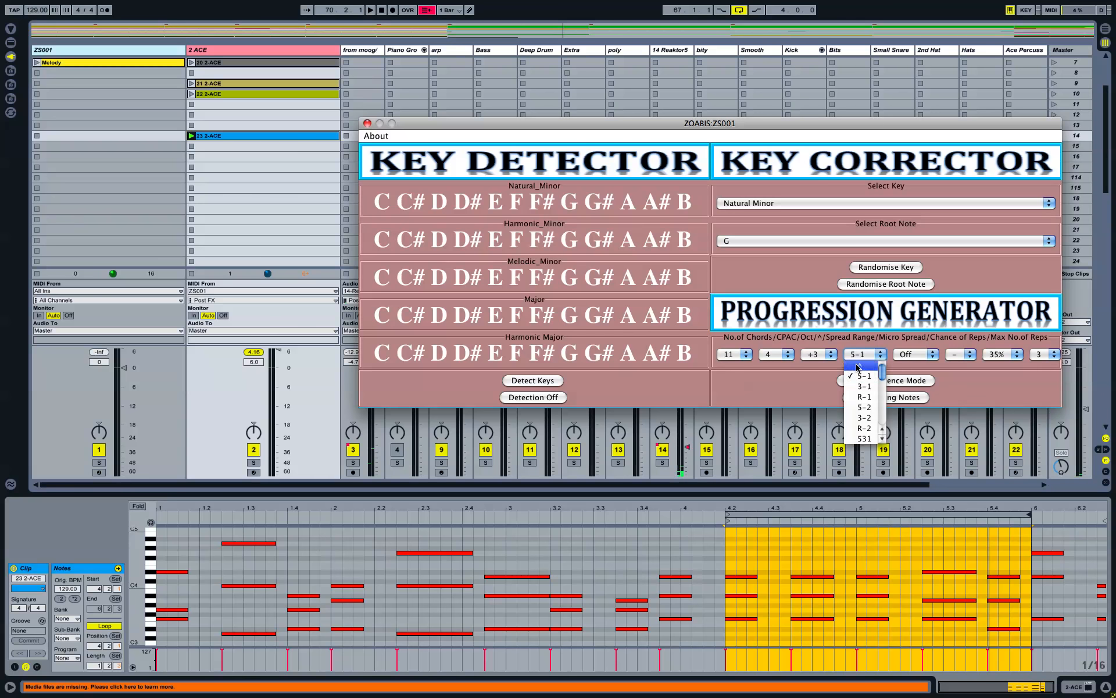
pyautogui.click(859, 367)
pyautogui.click(906, 357)
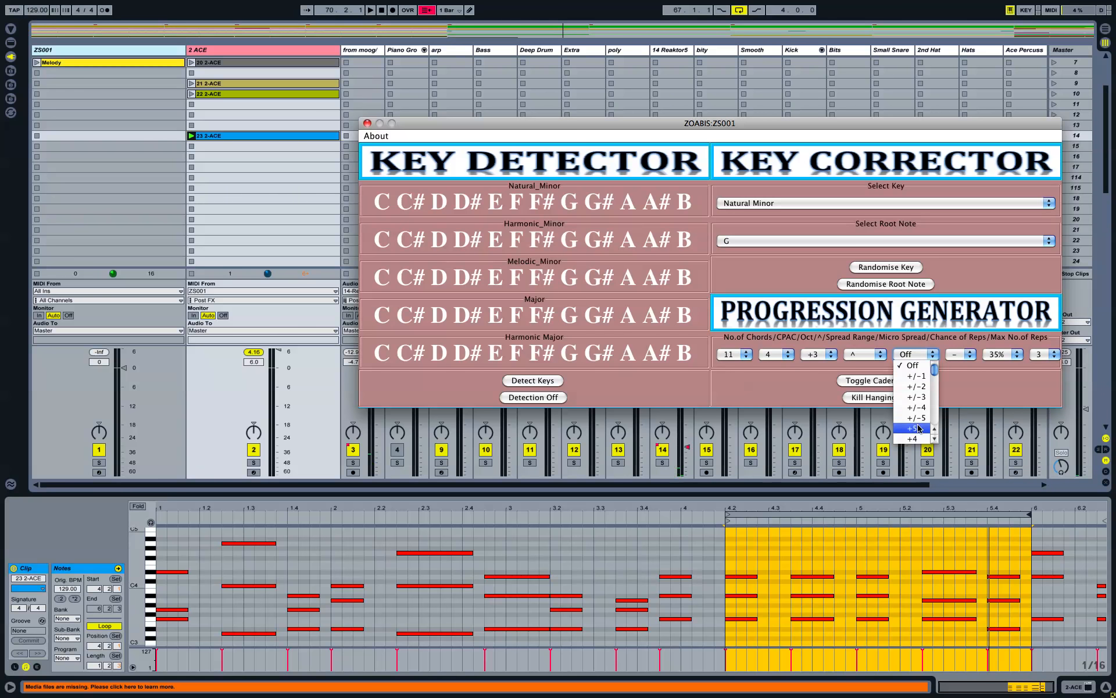
pyautogui.click(918, 387)
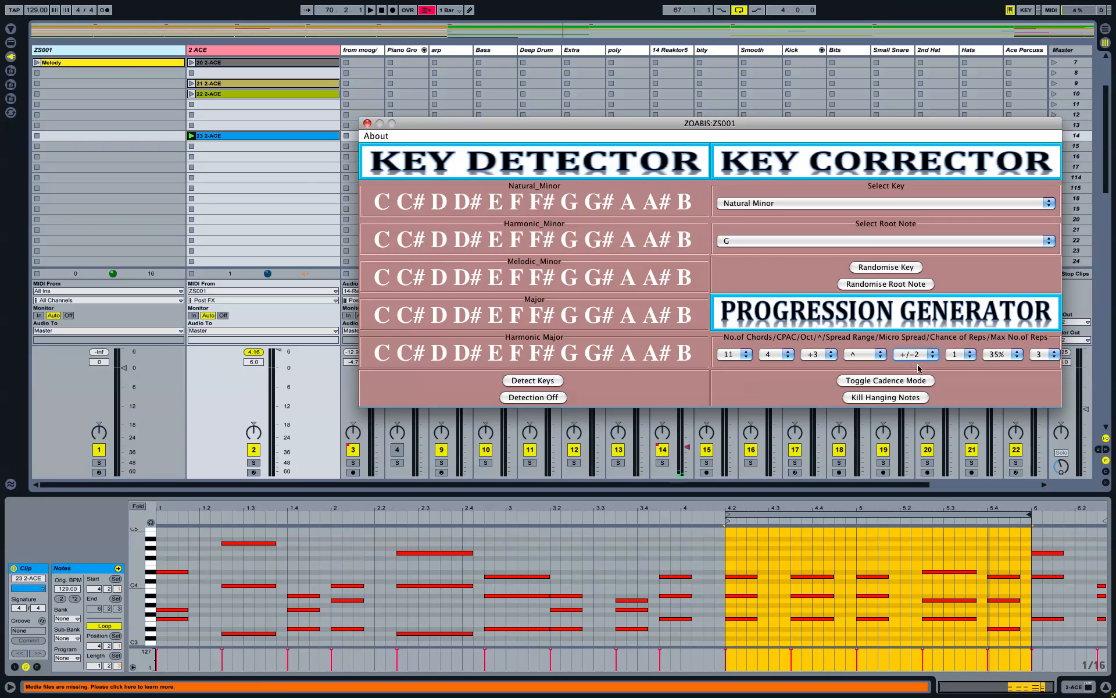
pyautogui.press('Tab')
pyautogui.press('space')
pyautogui.press('Down')
pyautogui.press('Down')
pyautogui.press('Down')
pyautogui.press('Down')
pyautogui.press('Return')
# Step: Arm the 2 ACE track and start recording new chord clip 24 2-ACE
pyautogui.hotkey('ctrl', 'alt', 'p')
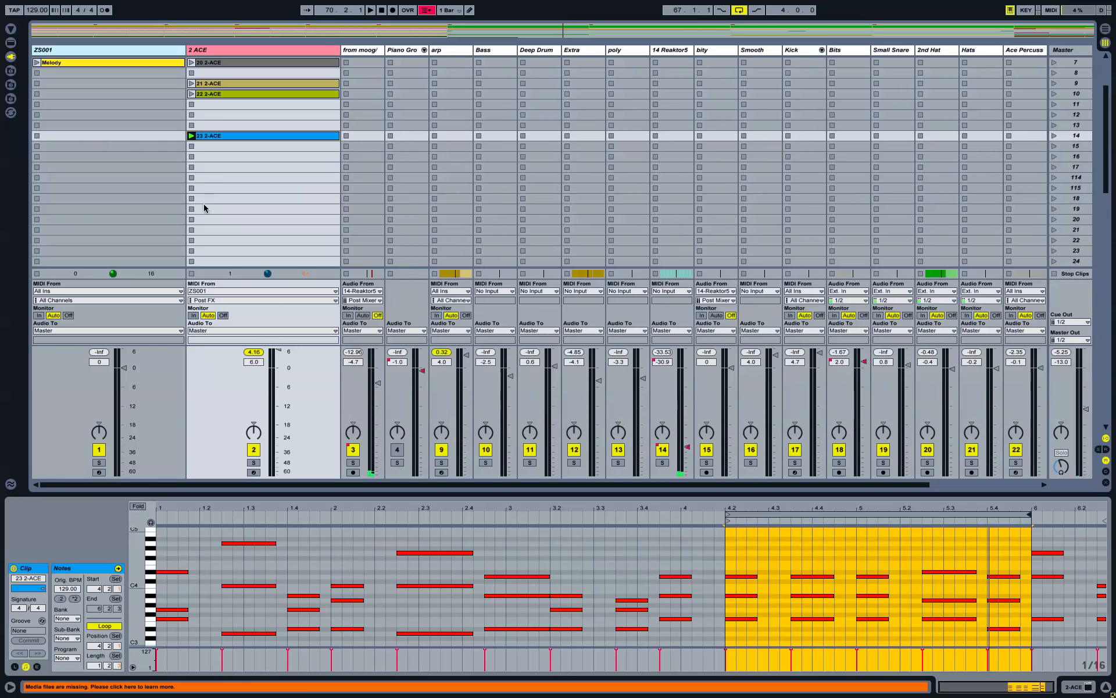
pyautogui.click(255, 473)
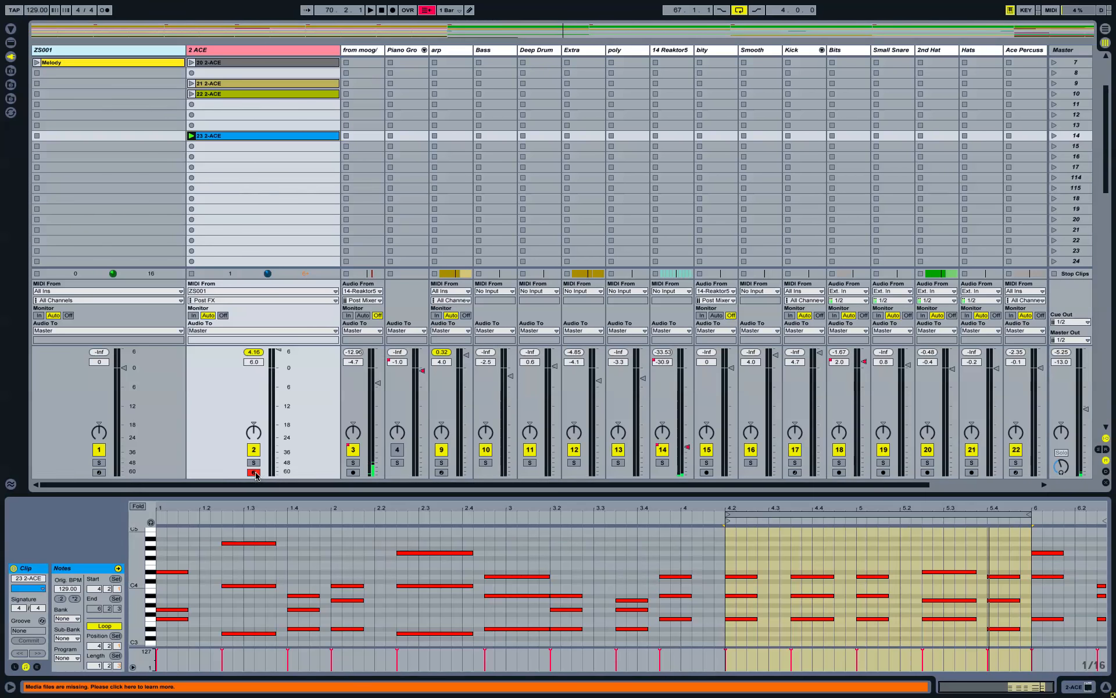
pyautogui.click(193, 200)
pyautogui.moveTo(65, 493); pyautogui.dragTo(64, 342)
pyautogui.moveTo(29, 419); pyautogui.dragTo(17, 419)
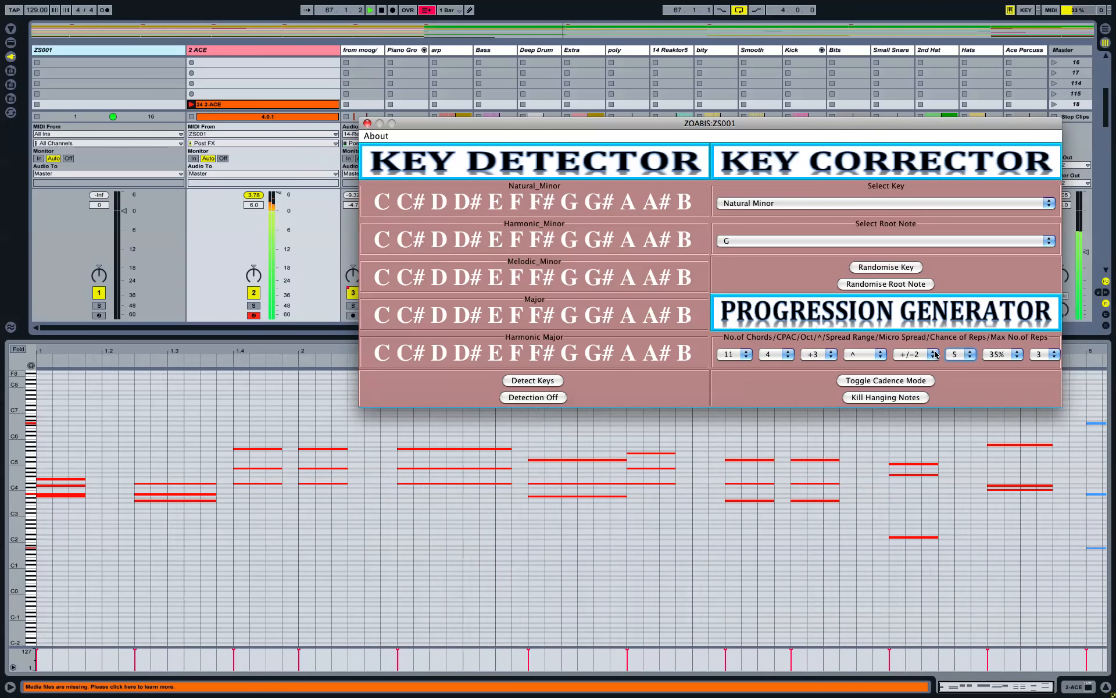
# Step: Widen Micro Spread to +/-4 mid-take, then stop recording clip 24 2-ACE
pyautogui.click(933, 354)
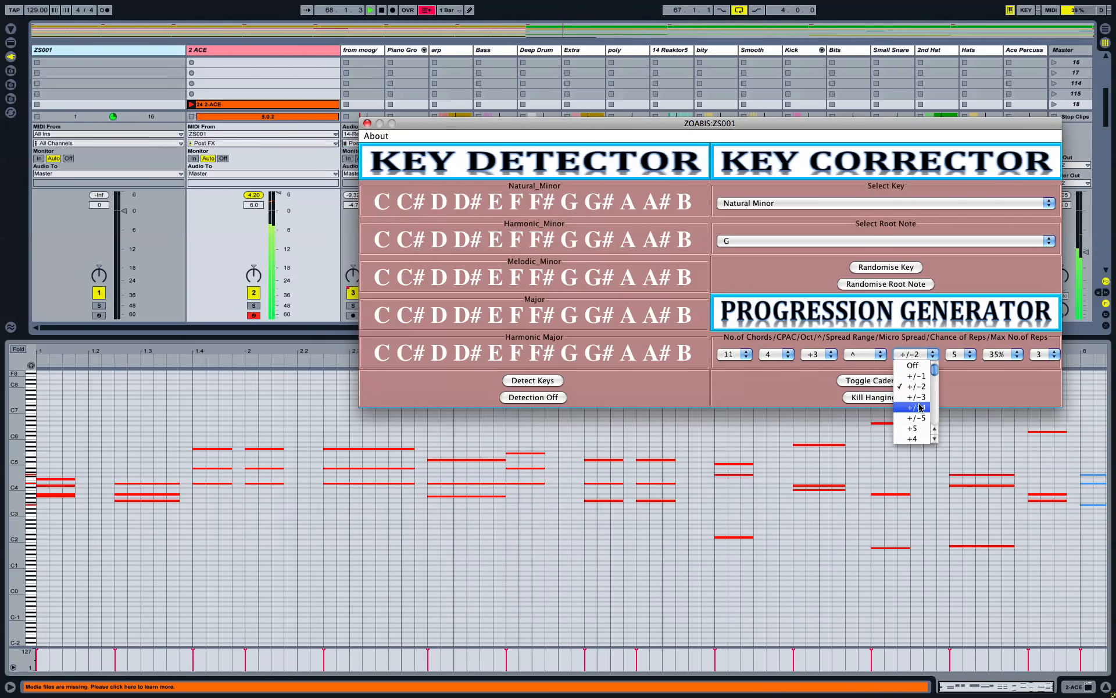
pyautogui.click(920, 407)
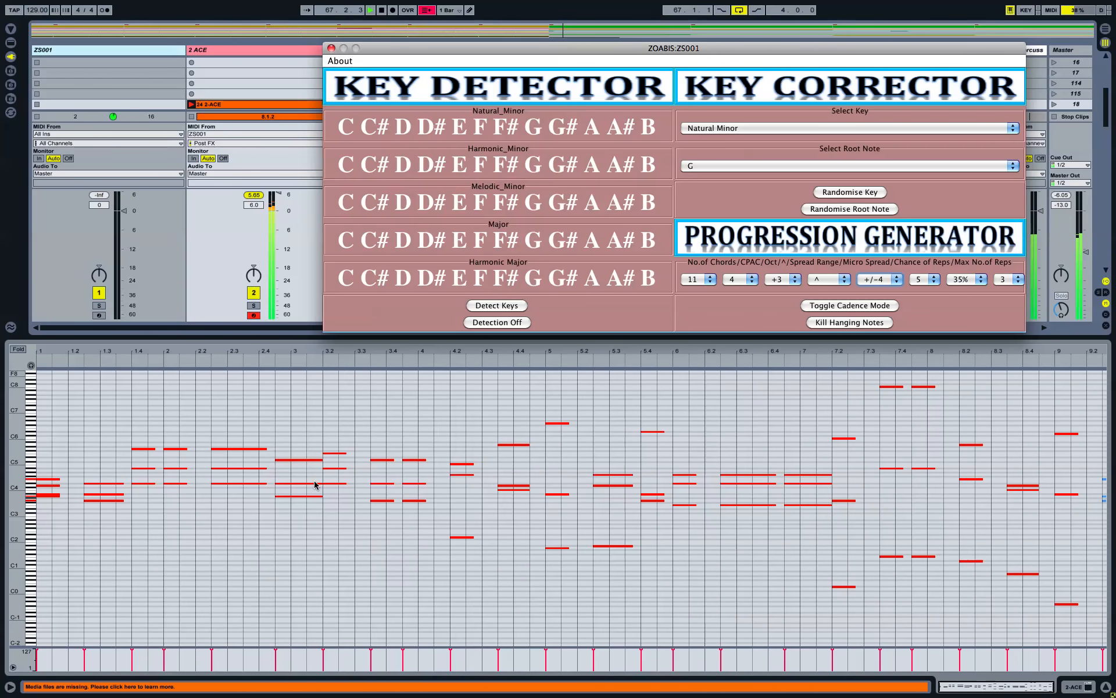
pyautogui.press('space')
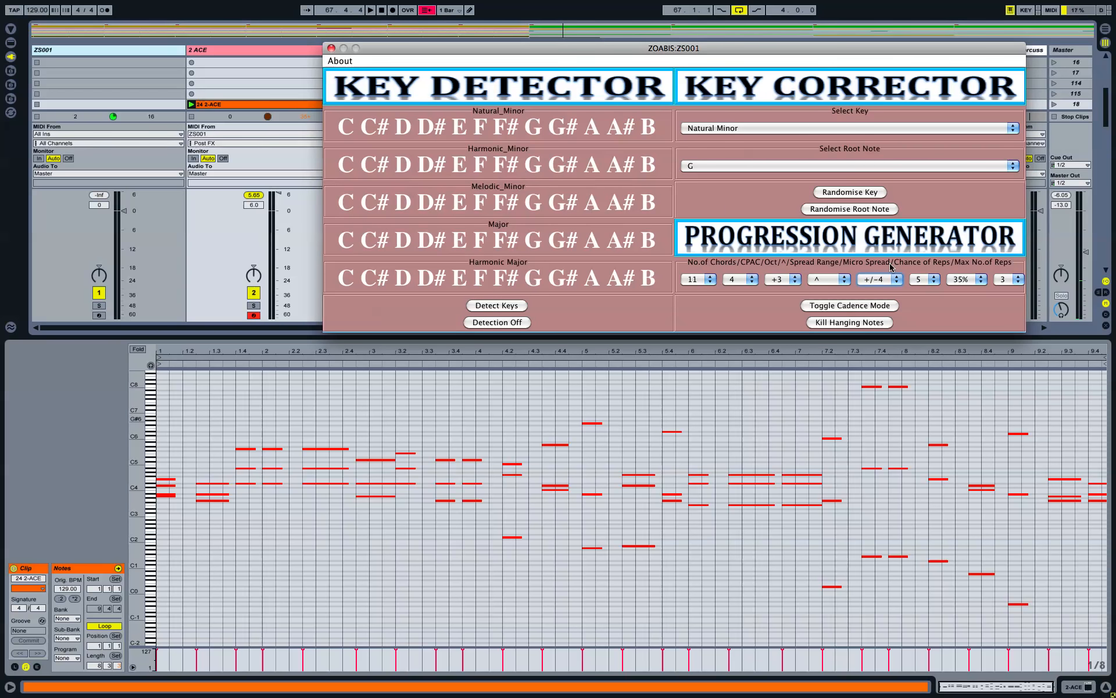
# Step: Set Micro Spread to +5-1 and the following setting to 1
pyautogui.click(896, 281)
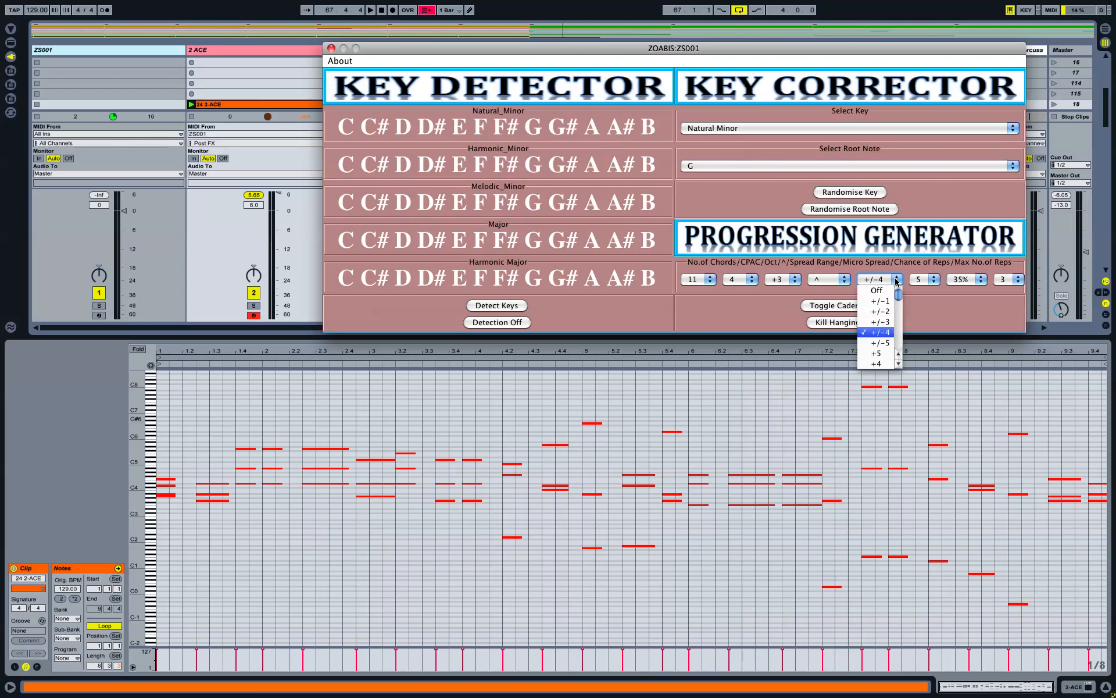
pyautogui.scroll(-5, 884, 314)
pyautogui.scroll(2, 884, 316)
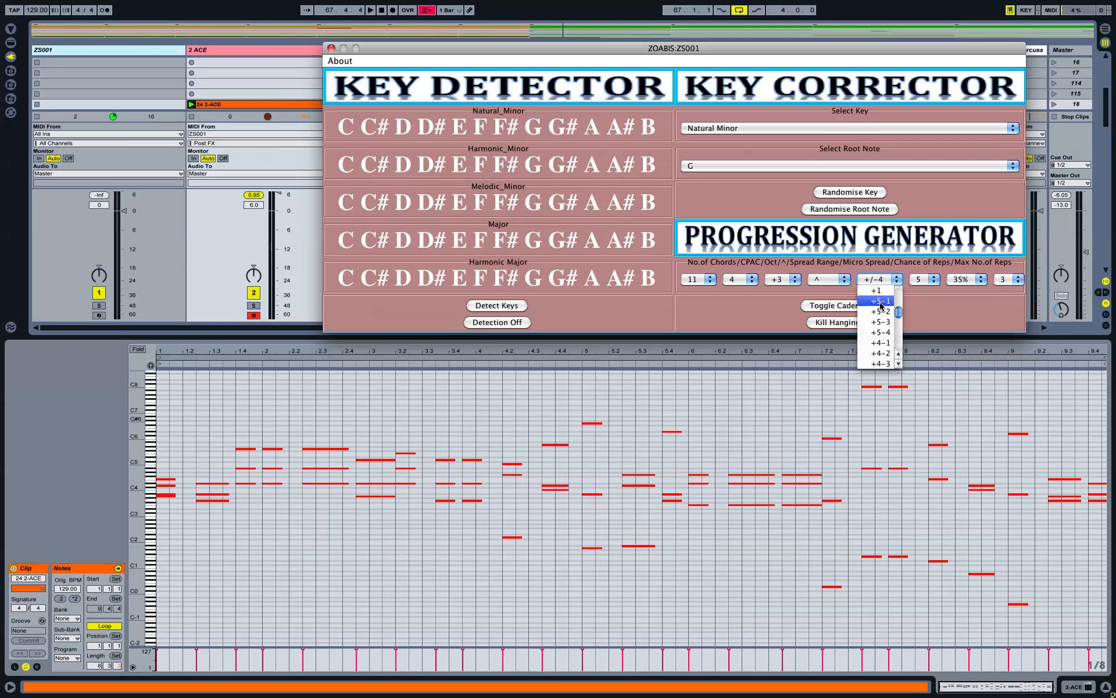
pyautogui.click(881, 301)
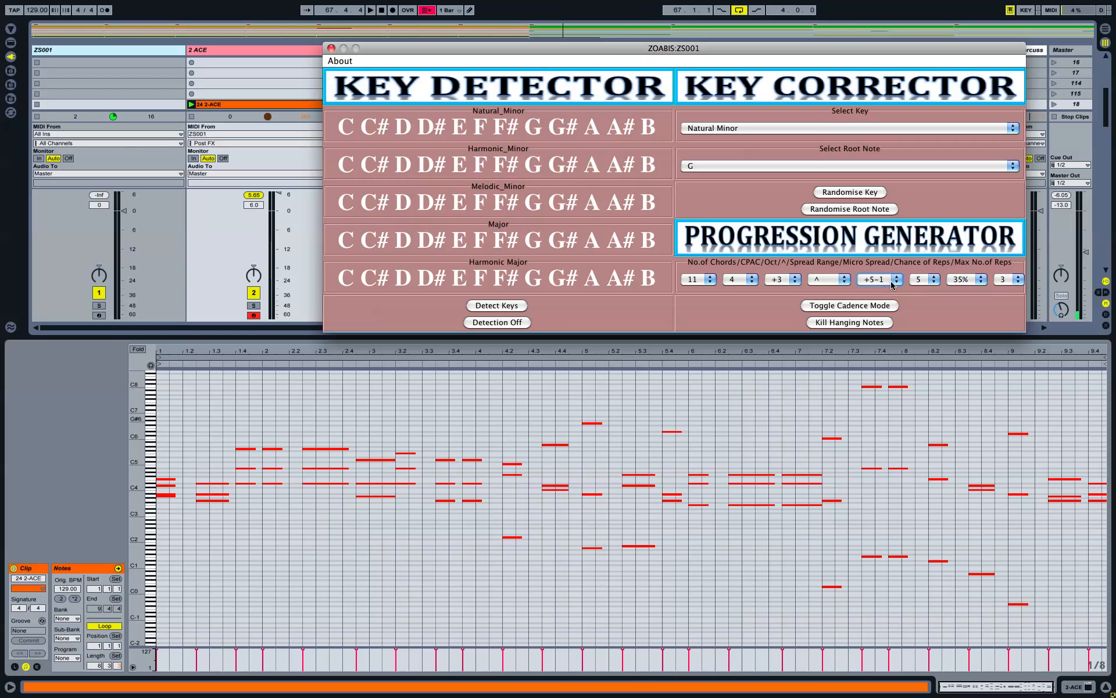
pyautogui.click(933, 279)
pyautogui.click(930, 284)
pyautogui.click(935, 284)
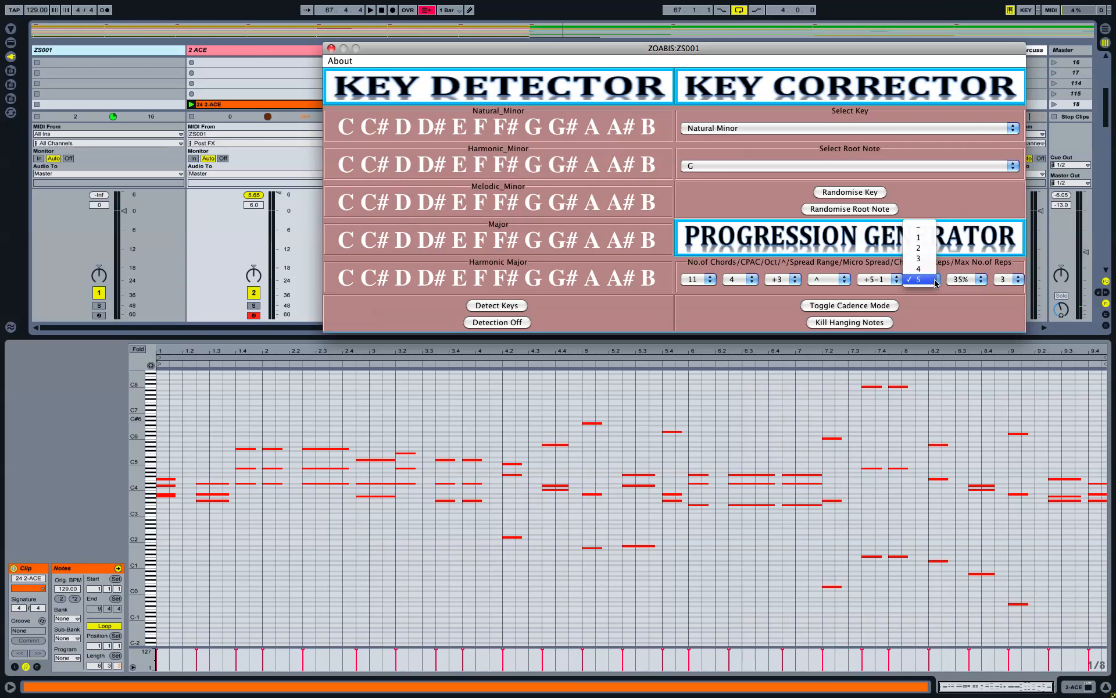
pyautogui.click(927, 238)
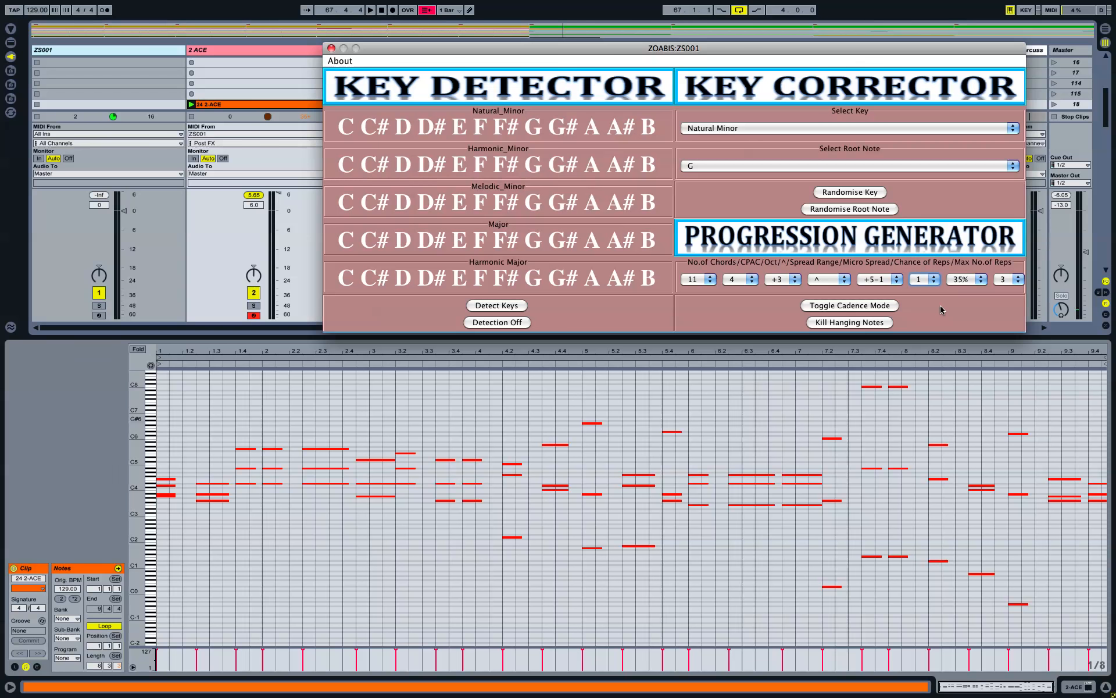